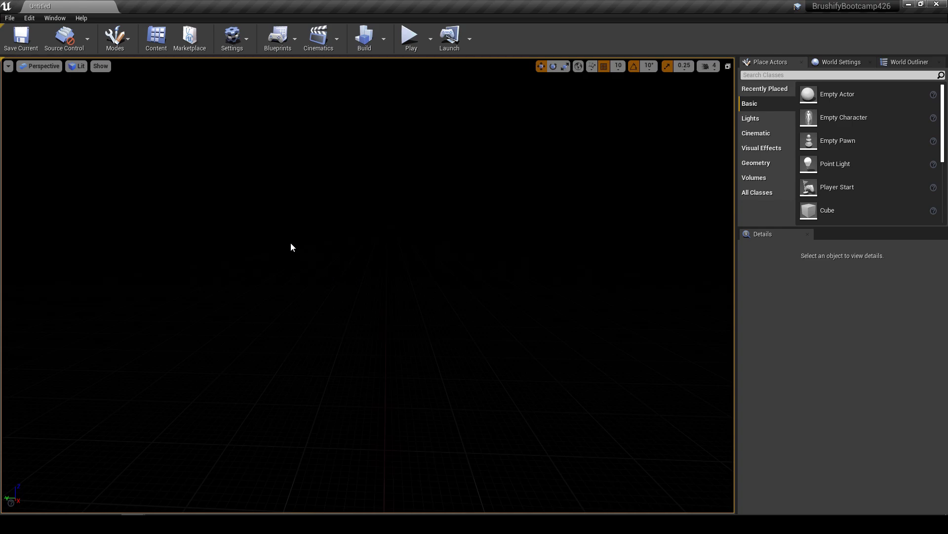
Open the Dunes level from the Content/Brushify/Maps/Dunes folder and minimise the Content Browser
{"action": "left_click", "coordinate": [156, 39]}
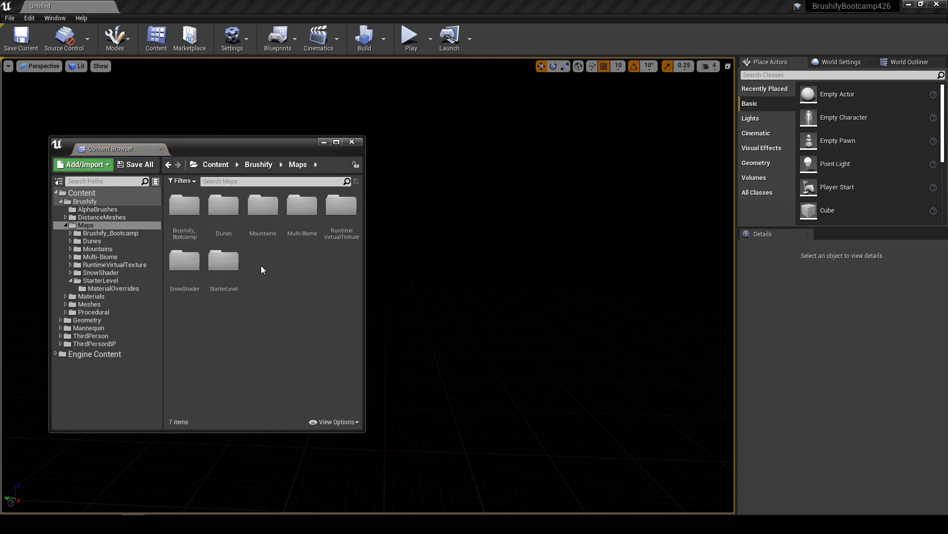
{"action": "left_click", "coordinate": [242, 239]}
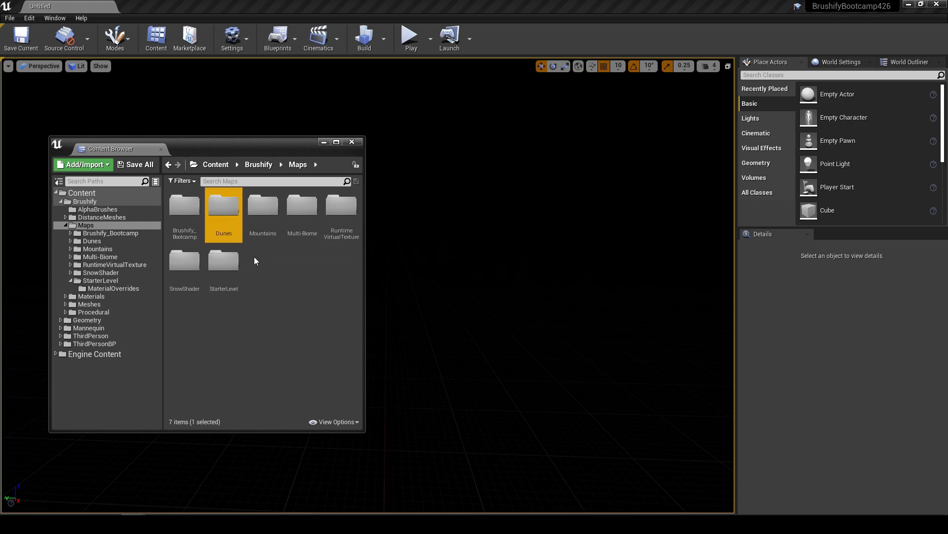
{"action": "left_click", "coordinate": [271, 236]}
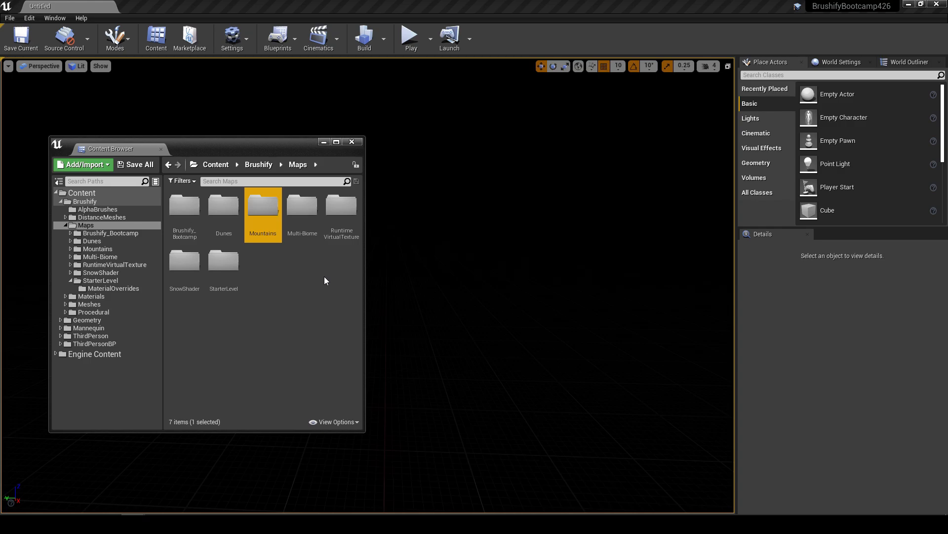
{"action": "left_click", "coordinate": [236, 232]}
{"action": "left_click", "coordinate": [261, 231]}
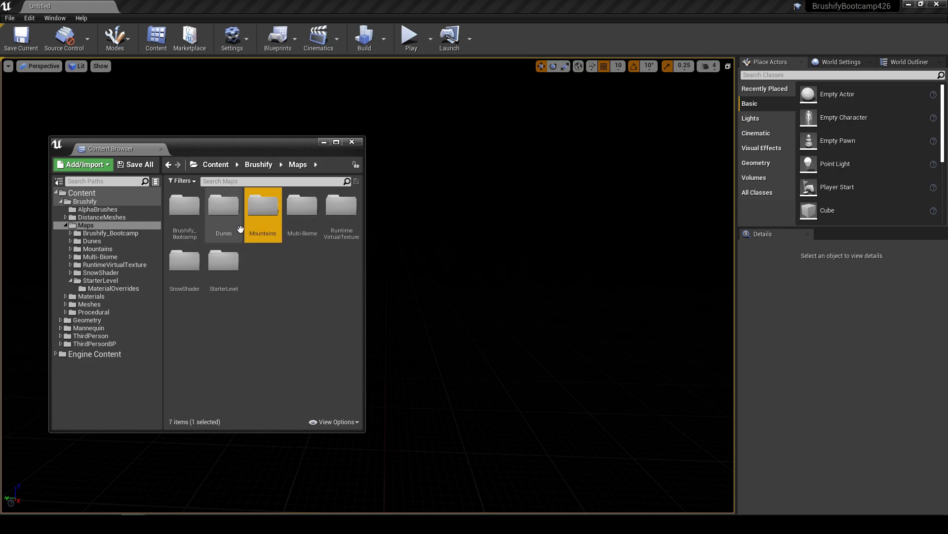
{"action": "left_click", "coordinate": [224, 220]}
{"action": "left_click", "coordinate": [268, 232]}
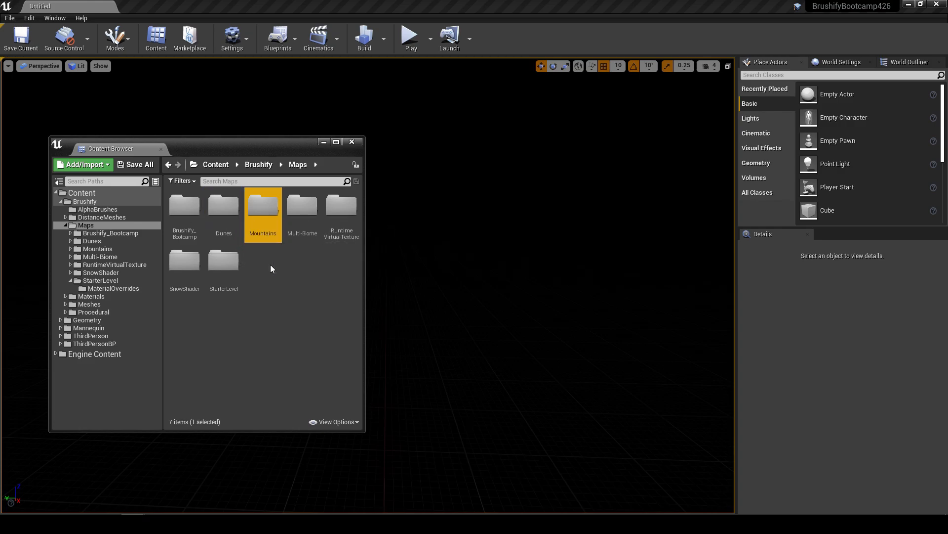
{"action": "double_click", "coordinate": [237, 233]}
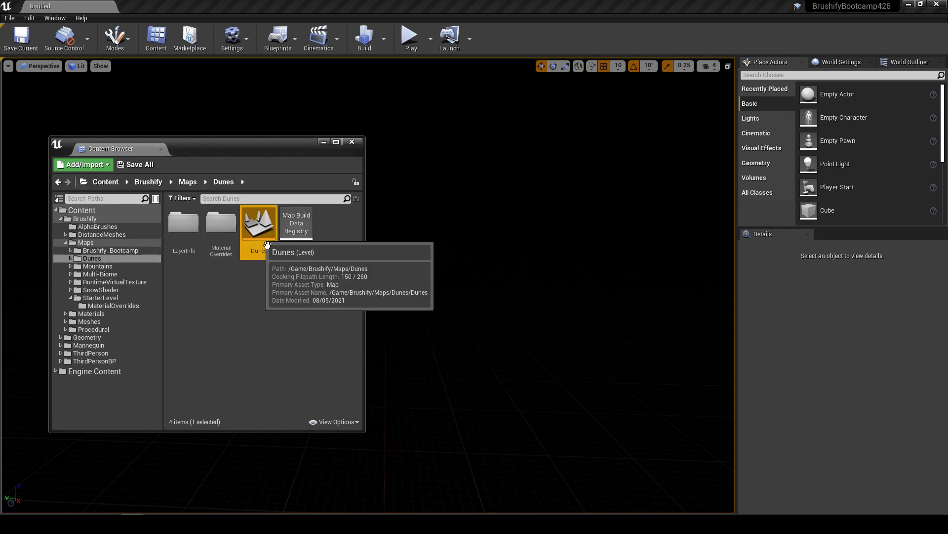
{"action": "double_click", "coordinate": [262, 233]}
{"action": "left_click", "coordinate": [567, 352]}
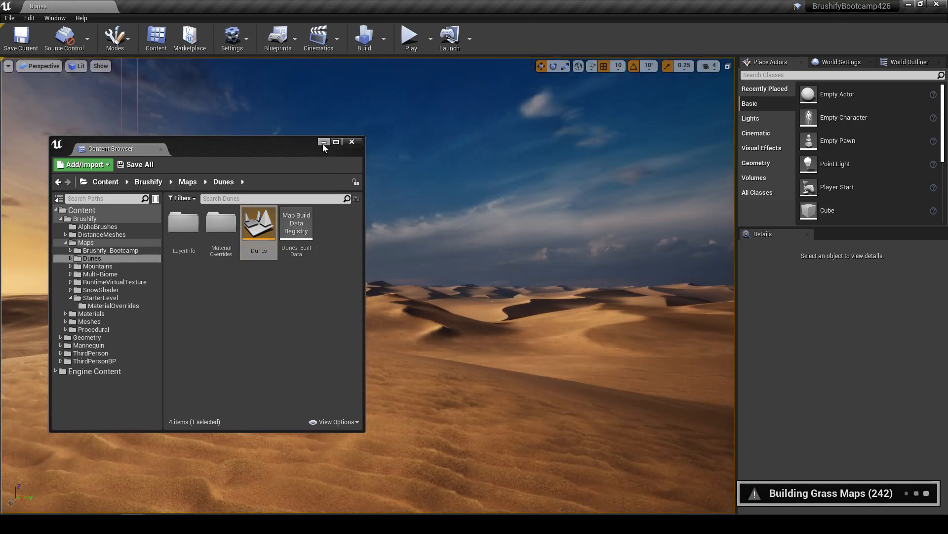
{"action": "left_click", "coordinate": [324, 142]}
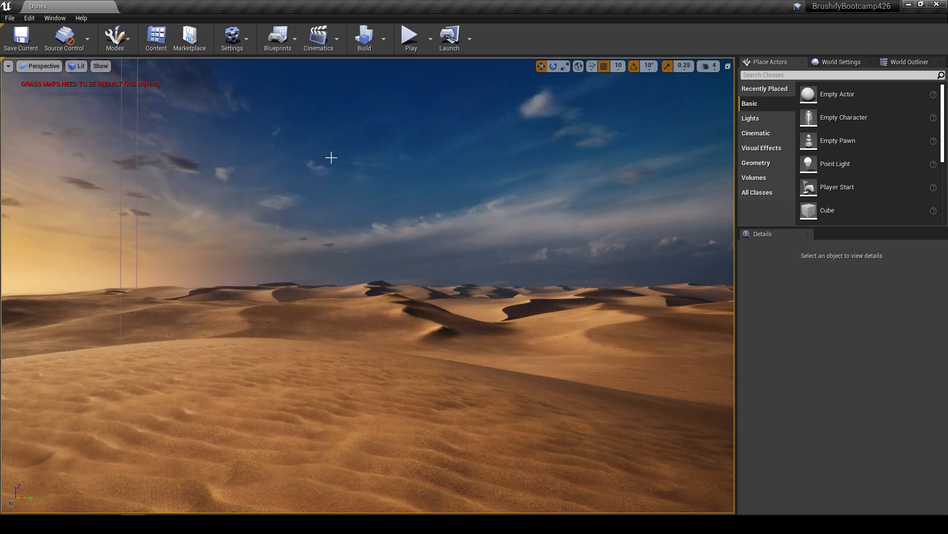
Turn on the FPS display in the viewport
{"action": "mouse_move", "coordinate": [440, 286]}
{"action": "right_mouse_down"}
{"action": "mouse_move", "coordinate": [440, 296]}
{"action": "mouse_move", "coordinate": [433, 277]}
{"action": "right_mouse_up"}
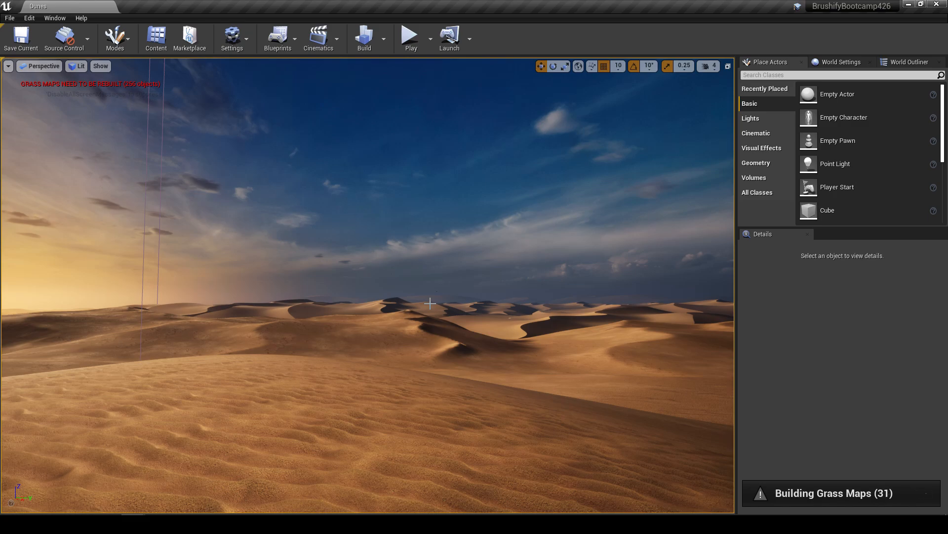
{"action": "right_click_drag", "start_coordinate": [407, 301], "coordinate": [415, 301]}
{"action": "left_click", "coordinate": [8, 65]}
{"action": "left_click", "coordinate": [40, 122]}
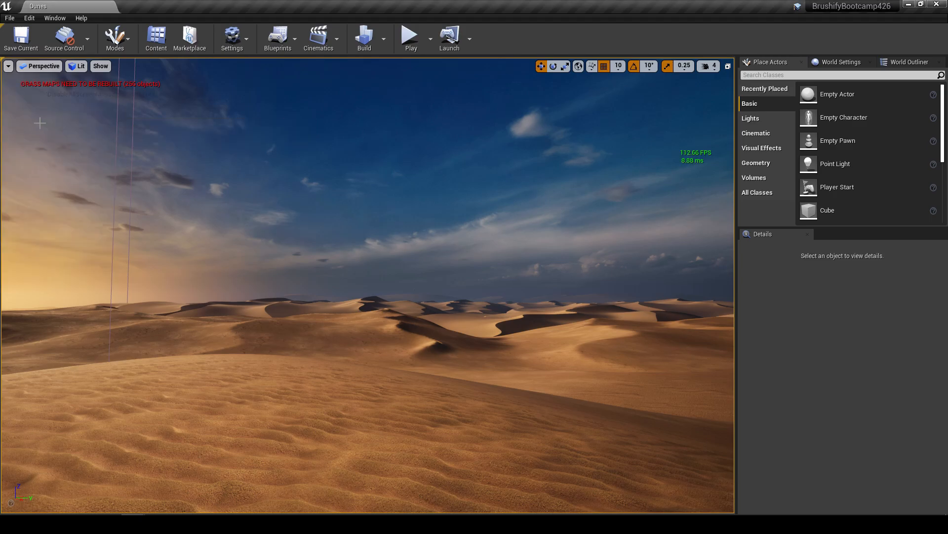
Examine the dunes landscape in the Shader Complexity view mode
{"action": "right_click_drag", "start_coordinate": [539, 307], "coordinate": [675, 303]}
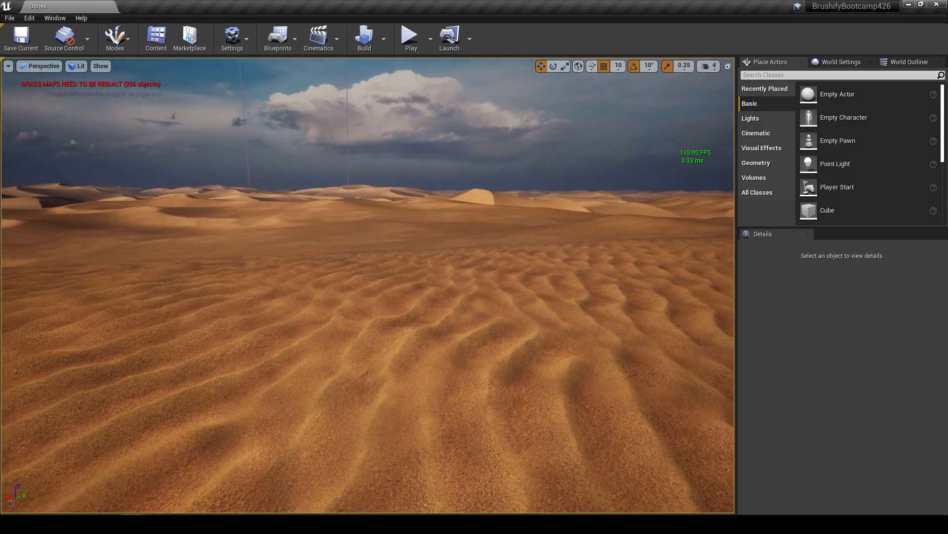
{"action": "right_click_drag", "start_coordinate": [366, 422], "coordinate": [469, 433]}
{"action": "key", "text": "w"}
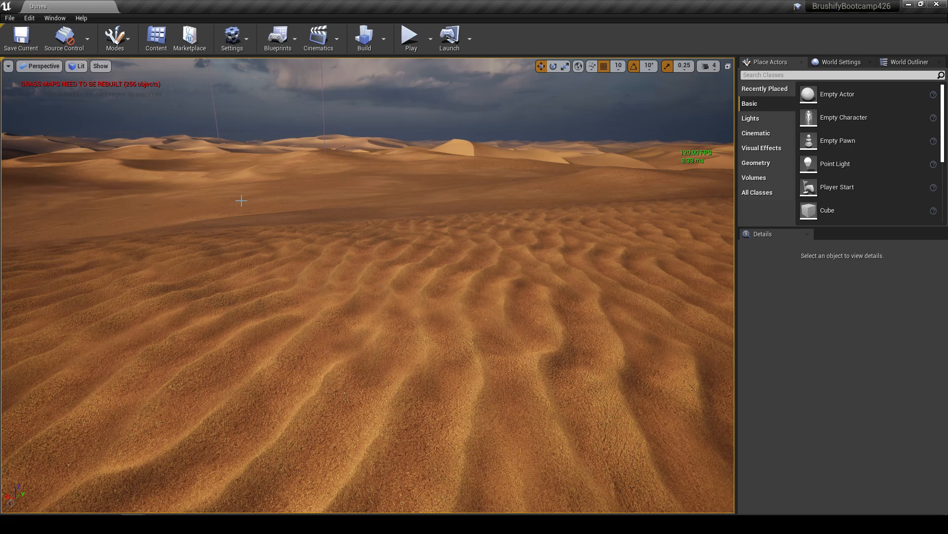
{"action": "left_click", "coordinate": [81, 69]}
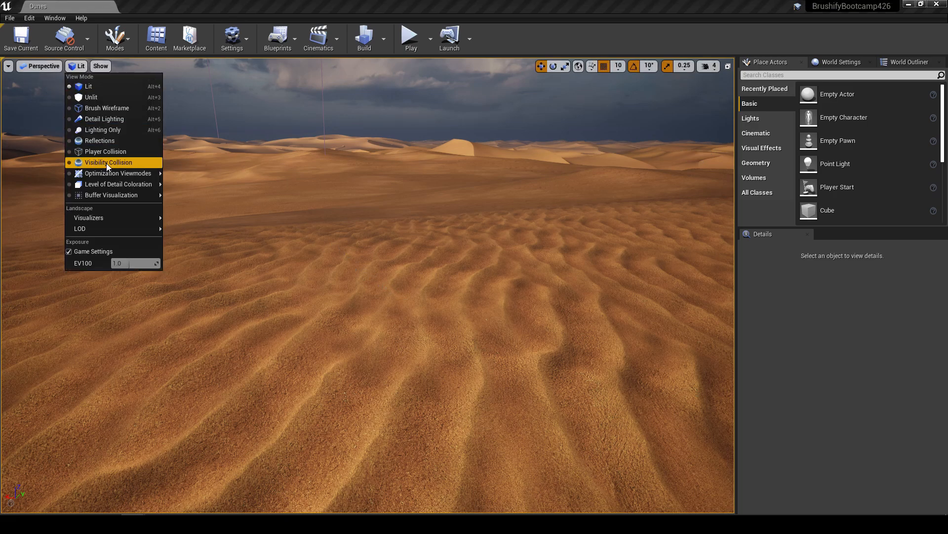
{"action": "mouse_move", "coordinate": [108, 173]}
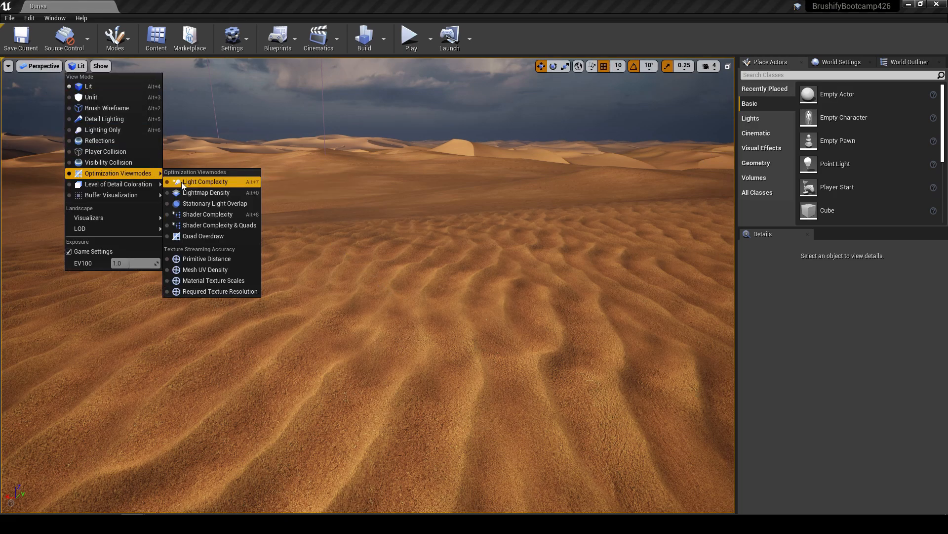
{"action": "left_click", "coordinate": [197, 214]}
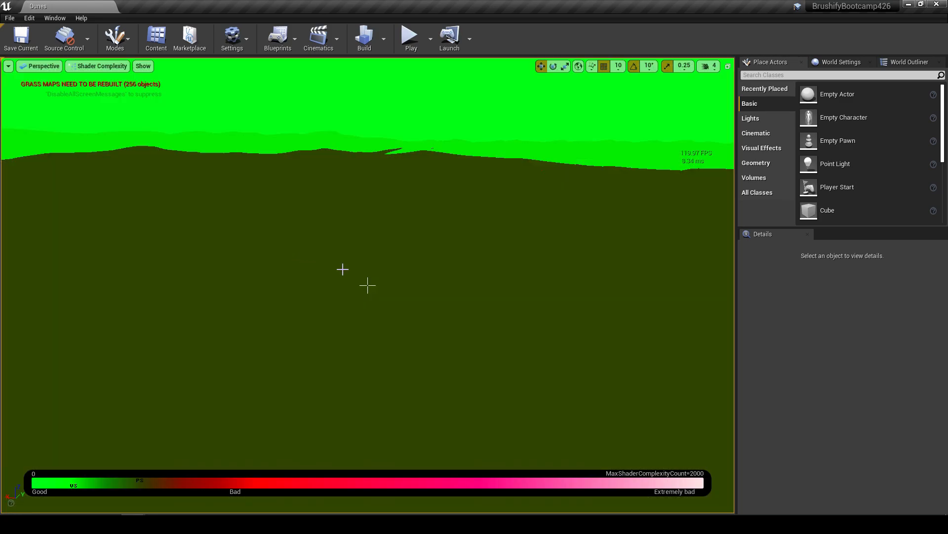
{"action": "right_click_drag", "start_coordinate": [372, 300], "coordinate": [366, 305]}
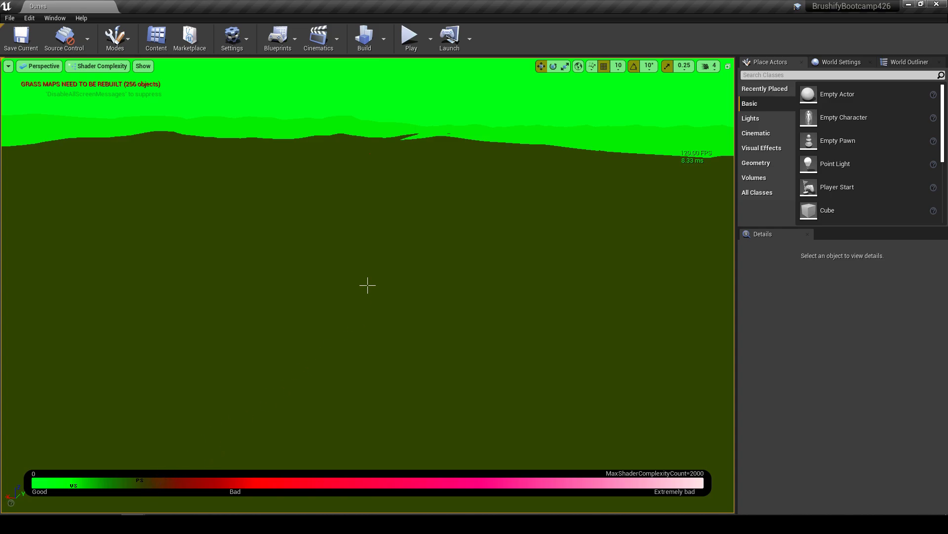
{"action": "right_click_drag", "start_coordinate": [366, 306], "coordinate": [371, 312]}
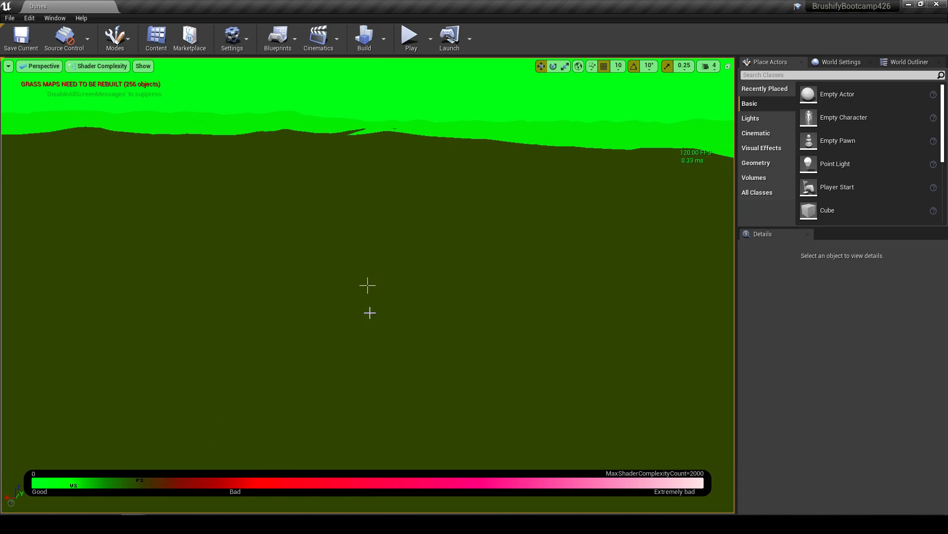
{"action": "right_click_drag", "start_coordinate": [291, 225], "coordinate": [310, 243]}
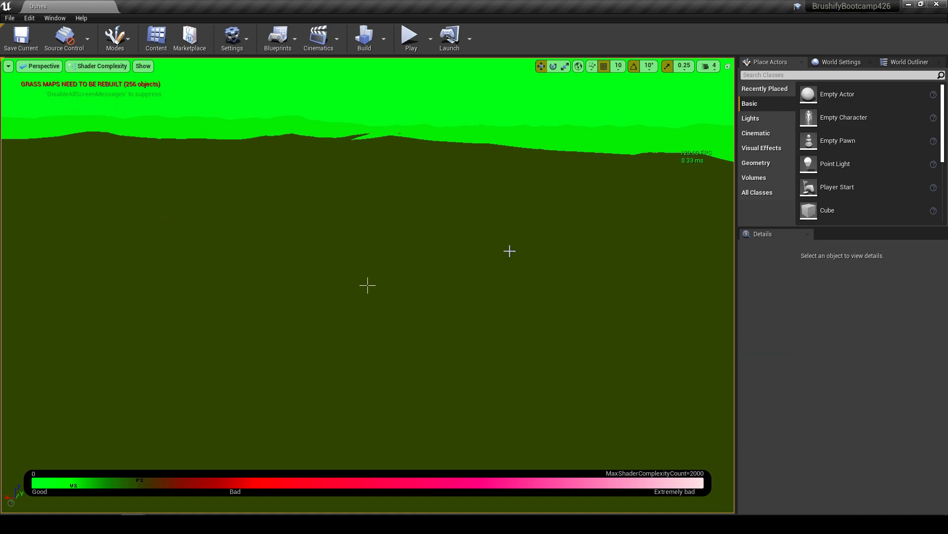
Return the viewport to the Lit view mode and look over the rippled sand
{"action": "left_click", "coordinate": [112, 72]}
{"action": "left_click", "coordinate": [94, 81]}
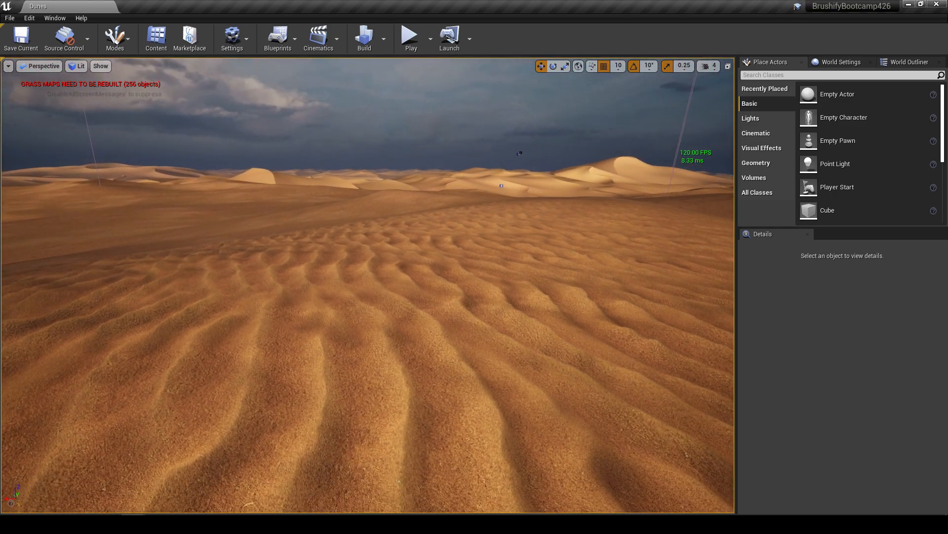
{"action": "mouse_move", "coordinate": [385, 243]}
{"action": "right_mouse_down"}
{"action": "mouse_move", "coordinate": [428, 238]}
{"action": "mouse_move", "coordinate": [399, 242]}
{"action": "right_mouse_up"}
{"action": "right_click_drag", "start_coordinate": [536, 346], "coordinate": [511, 309]}
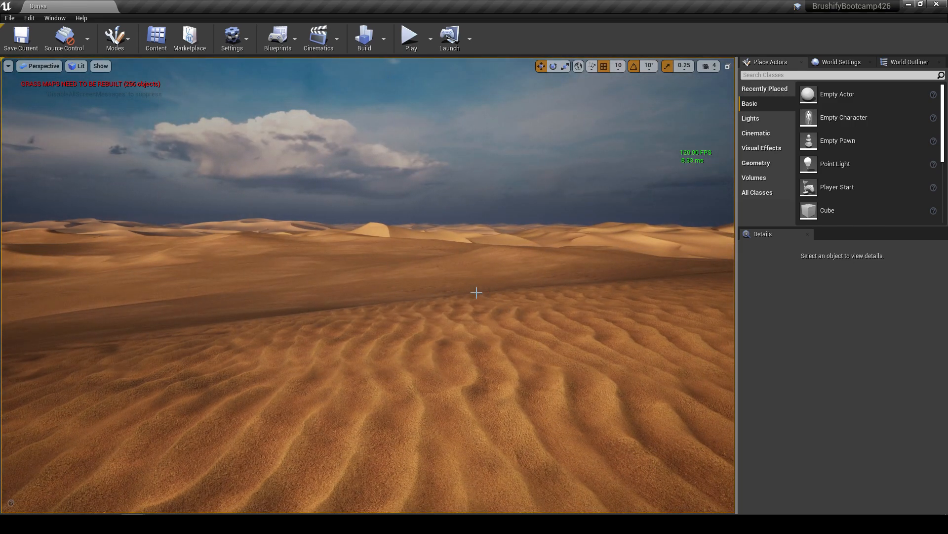
Open the Mountains level from the Brushify/Maps/Mountains folder
{"action": "left_click", "coordinate": [10, 18]}
{"action": "left_click", "coordinate": [22, 48]}
{"action": "left_click", "coordinate": [426, 148]}
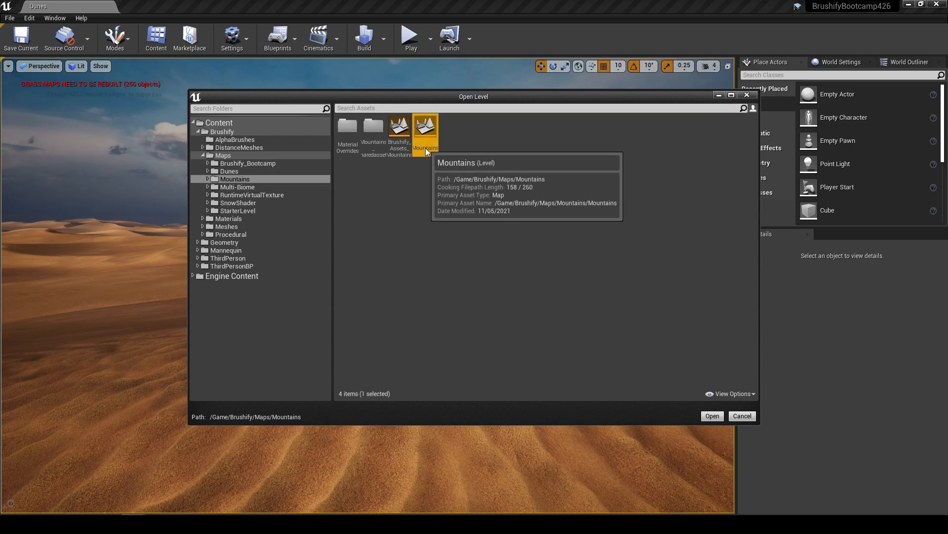
{"action": "double_click", "coordinate": [425, 147]}
{"action": "left_click", "coordinate": [565, 352]}
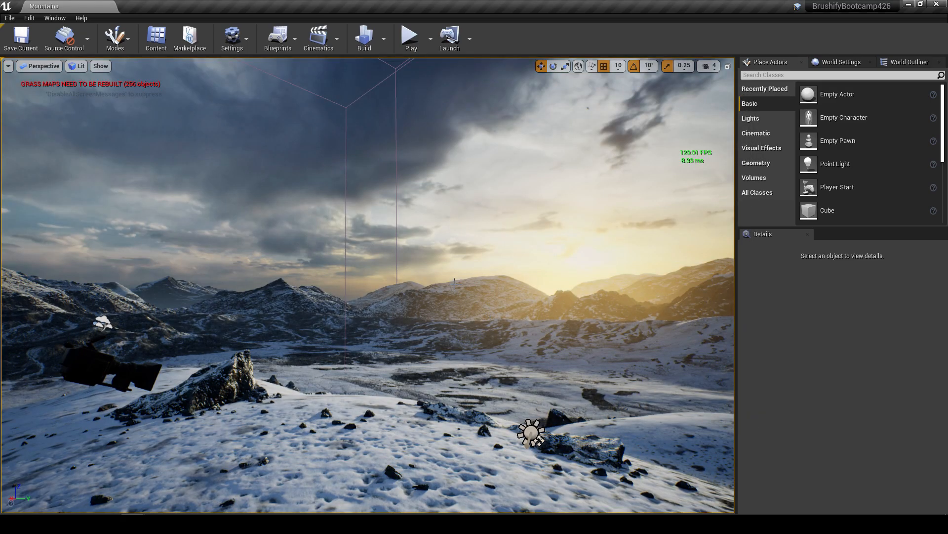
Turn on game view and examine the snow-covered rocky ground of the Mountains level up close
{"action": "right_click_drag", "start_coordinate": [368, 285], "coordinate": [326, 351]}
{"action": "key", "text": "d"}
{"action": "key", "text": "w"}
{"action": "key", "text": "d"}
{"action": "key", "text": "a"}
{"action": "right_click_drag", "start_coordinate": [454, 287], "coordinate": [431, 286]}
{"action": "key", "text": "g"}
{"action": "key", "text": "w"}
{"action": "key", "text": "a"}
{"action": "key", "text": "d"}
{"action": "key", "text": "a"}
{"action": "key", "text": "d"}
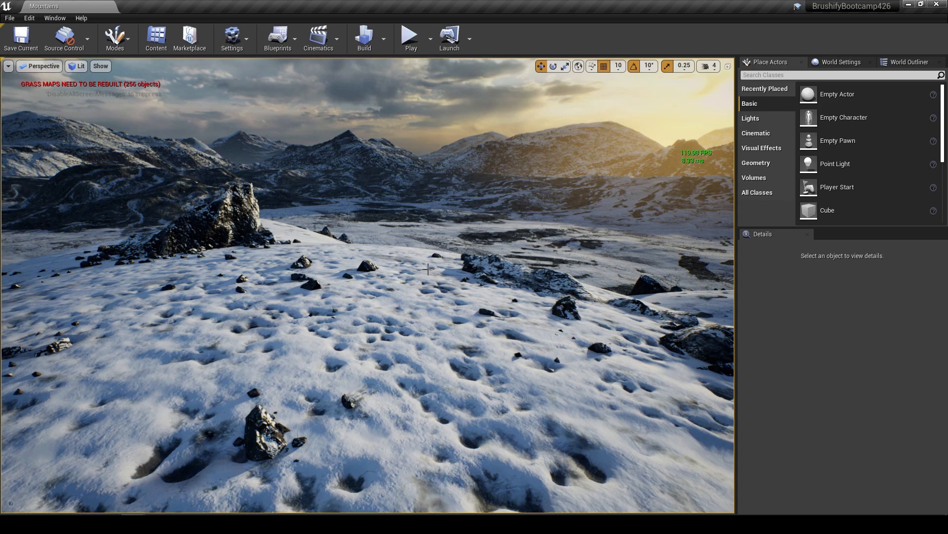
Select the landscape, locate its assigned material and open the MI_Landscape material instance for editing
{"action": "left_click", "coordinate": [377, 313]}
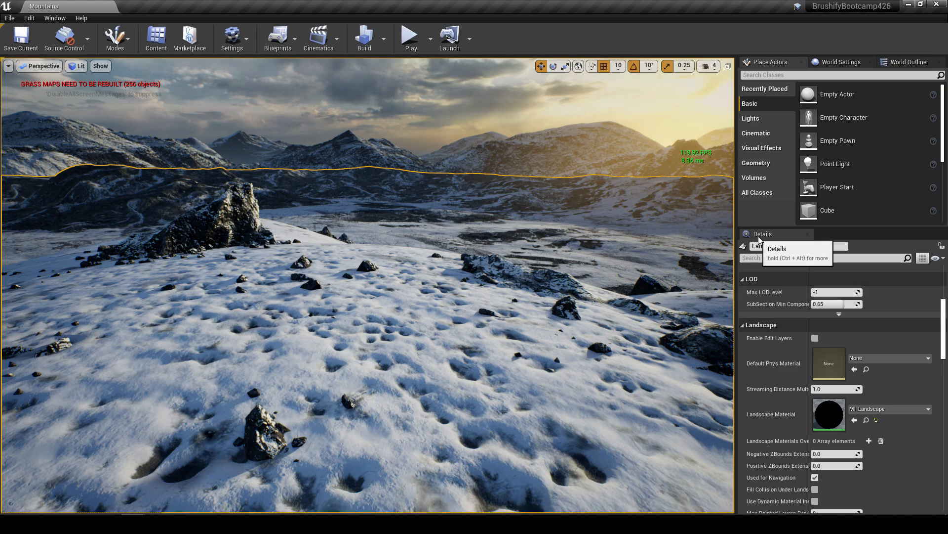
{"action": "mouse_move", "coordinate": [944, 304]}
{"action": "left_mouse_down"}
{"action": "mouse_move", "coordinate": [946, 274]}
{"action": "mouse_move", "coordinate": [945, 314]}
{"action": "left_mouse_up"}
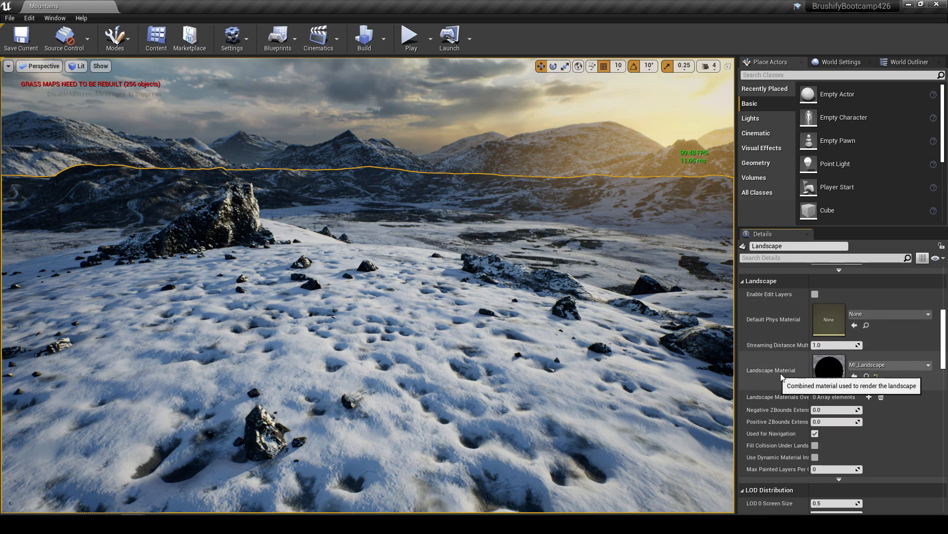
{"action": "left_click", "coordinate": [867, 377]}
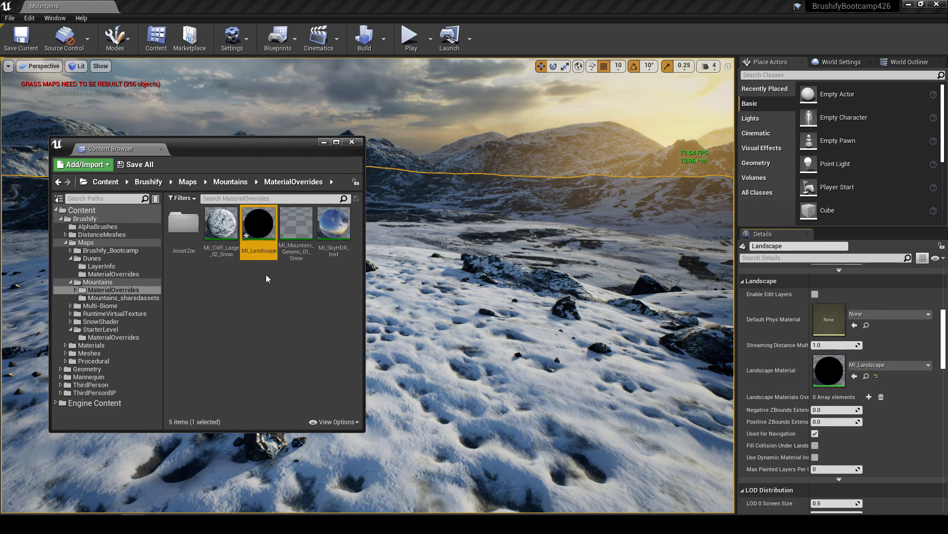
{"action": "mouse_move", "coordinate": [265, 247]}
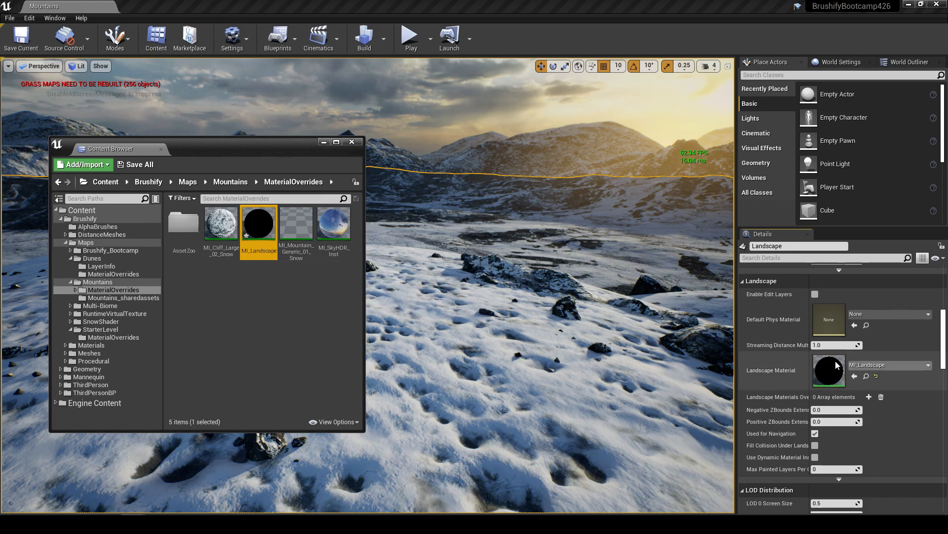
{"action": "double_click", "coordinate": [260, 235]}
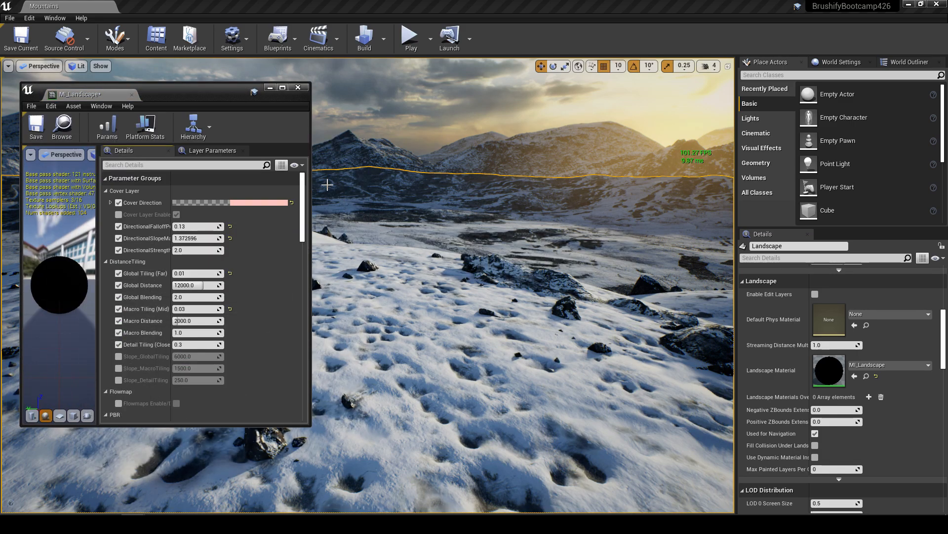
Disable the POM_HeightRatio, POM_MinSteps and POM_MaxSteps overrides in MI_Landscape's POM group
{"action": "key", "text": "w"}
{"action": "right_click_drag", "start_coordinate": [444, 248], "coordinate": [408, 249]}
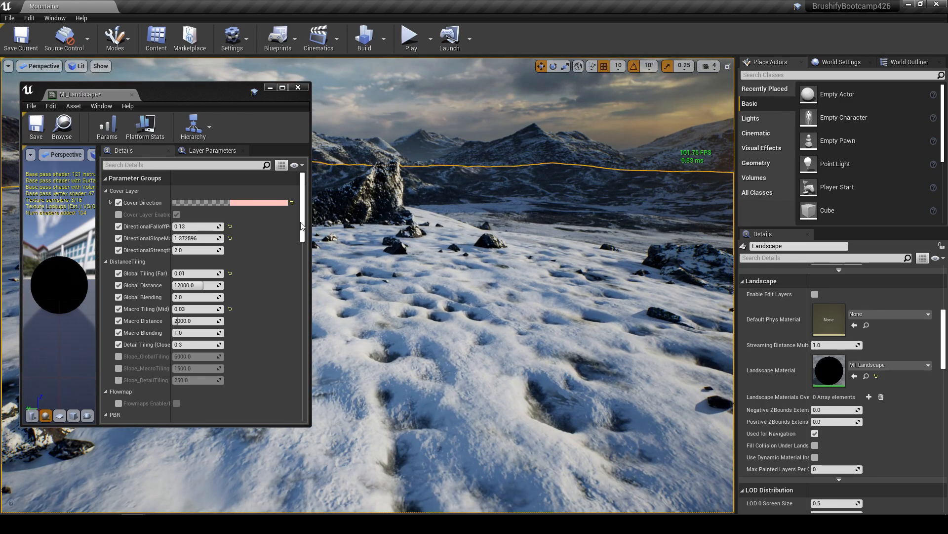
{"action": "left_click_drag", "start_coordinate": [302, 226], "coordinate": [303, 257]}
{"action": "scroll", "coordinate": [176, 255], "scroll_direction": "down", "scroll_amount": 3}
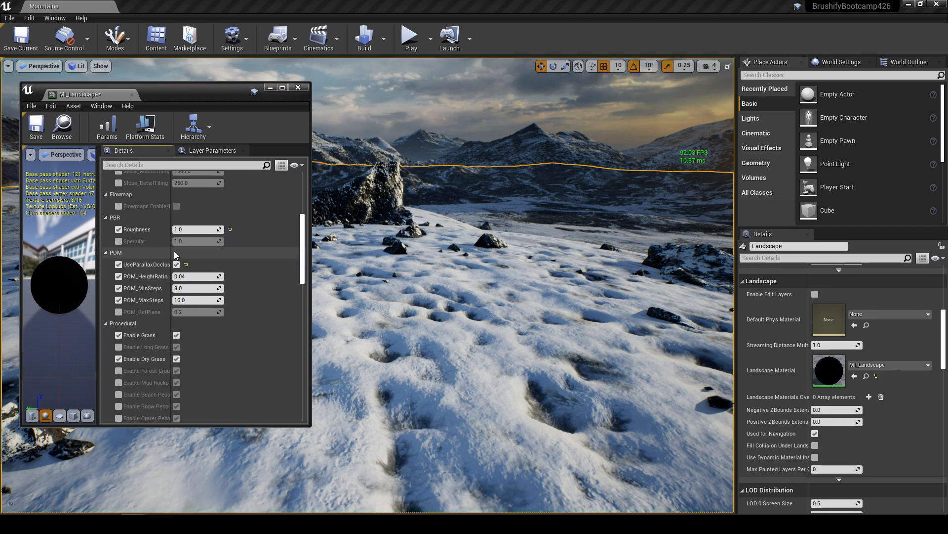
{"action": "left_click_drag", "start_coordinate": [176, 252], "coordinate": [224, 252]}
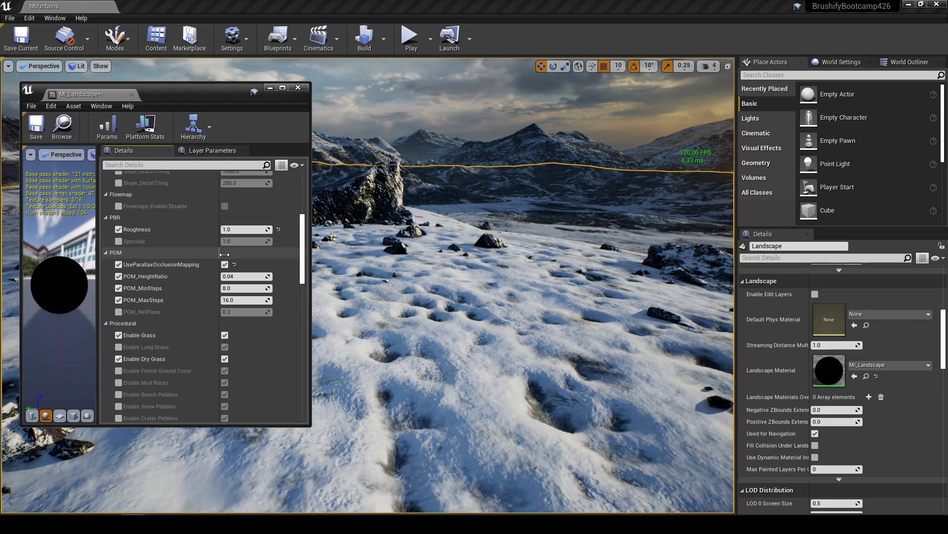
{"action": "left_click", "coordinate": [118, 276]}
{"action": "left_click", "coordinate": [119, 288]}
{"action": "left_click", "coordinate": [118, 300]}
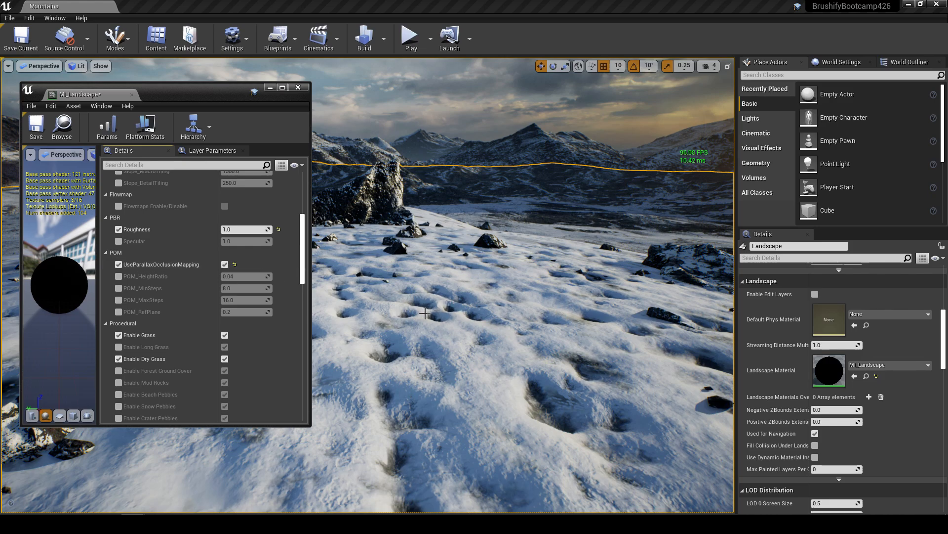
Compare the snow surface with UseParallaxOcclusionMapping switched off and switched back on in MI_Landscape
{"action": "left_click", "coordinate": [225, 265]}
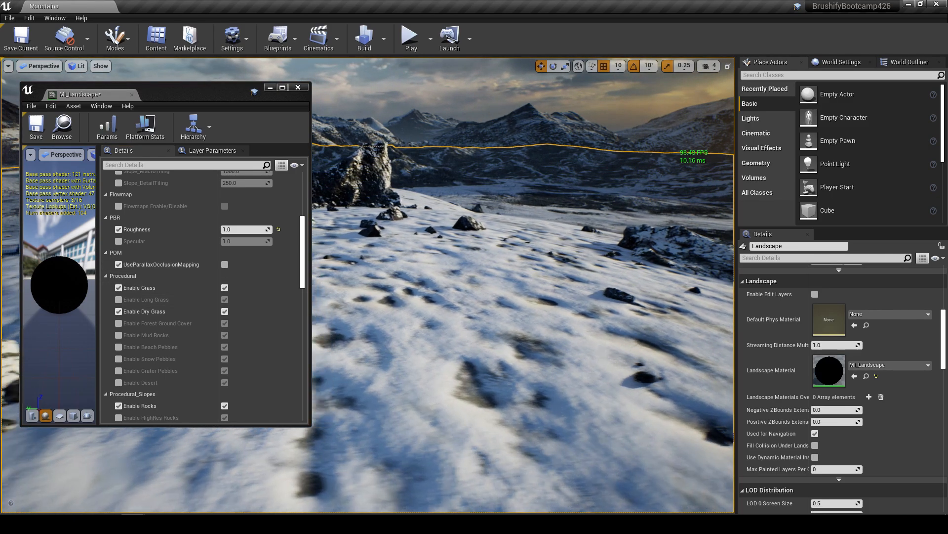
{"action": "key", "text": "w"}
{"action": "right_click_drag", "start_coordinate": [523, 306], "coordinate": [415, 277]}
{"action": "key", "text": "w"}
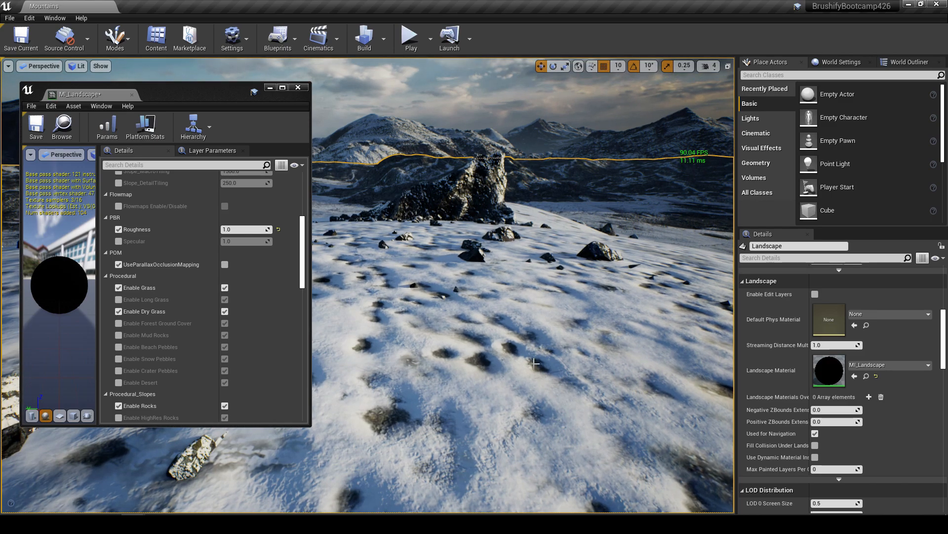
{"action": "left_click", "coordinate": [224, 264]}
{"action": "right_click_drag", "start_coordinate": [395, 277], "coordinate": [452, 268]}
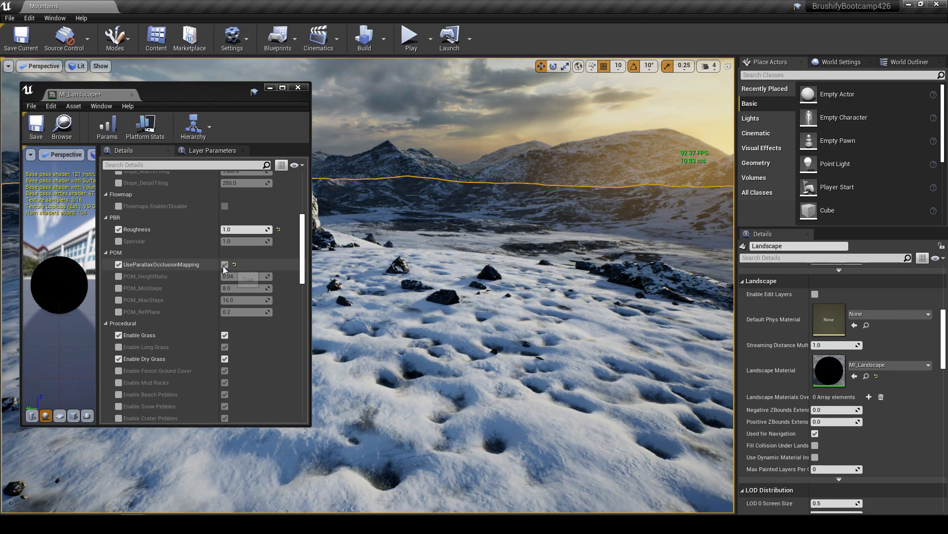
Toggle UseParallaxOcclusionMapping in MI_Landscape repeatedly to check its effect on the frame rate, leaving it enabled
{"action": "left_click", "coordinate": [224, 266]}
{"action": "left_click", "coordinate": [224, 265]}
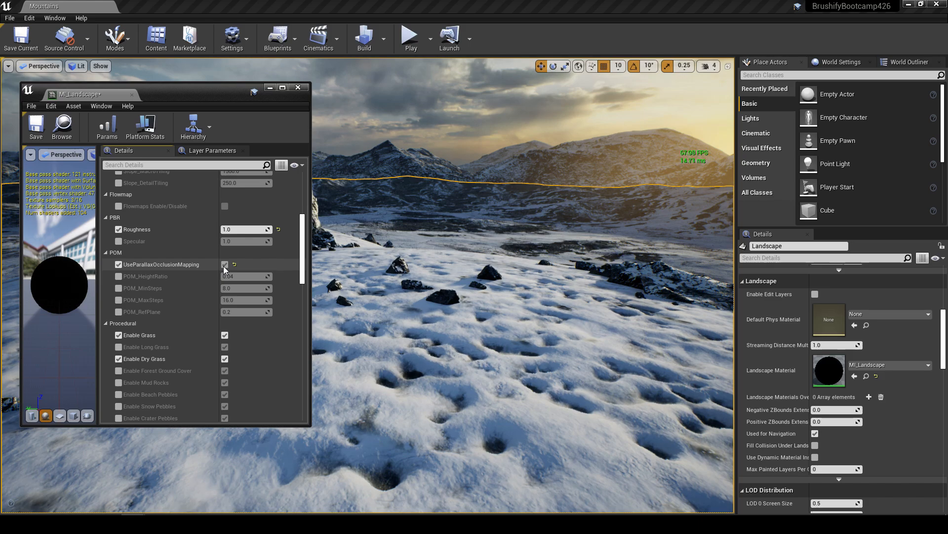
{"action": "left_click", "coordinate": [224, 266]}
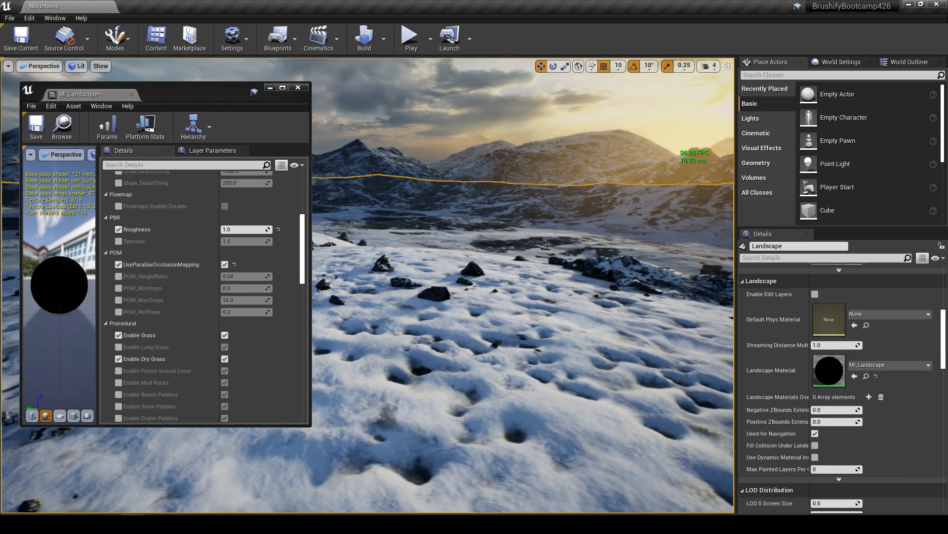
Inspect the snow from different angles with parallax enabled and minimize the MI_Landscape editor
{"action": "key", "text": "d"}
{"action": "right_click_drag", "start_coordinate": [445, 268], "coordinate": [420, 268]}
{"action": "key", "text": "a"}
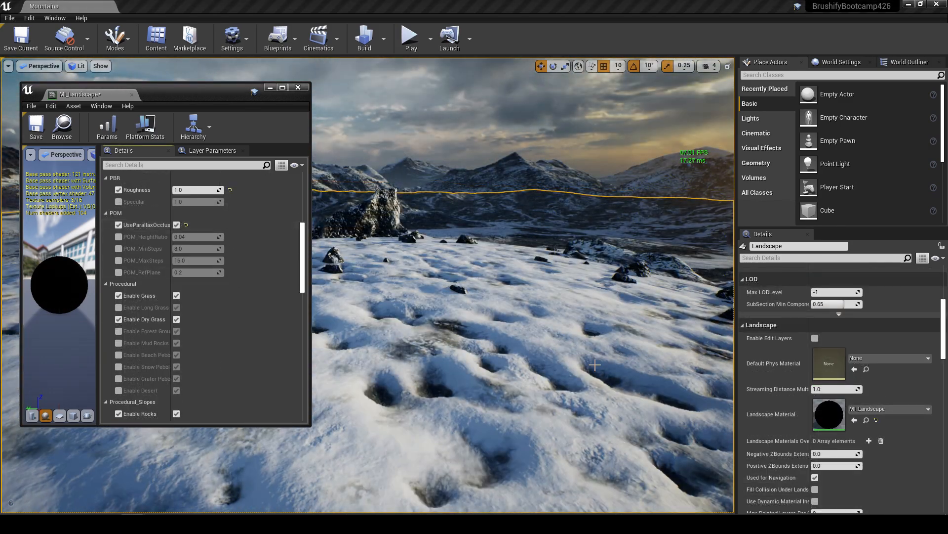
{"action": "right_click_drag", "start_coordinate": [420, 268], "coordinate": [420, 272]}
{"action": "right_click_drag", "start_coordinate": [348, 170], "coordinate": [349, 171]}
{"action": "left_click", "coordinate": [270, 88]}
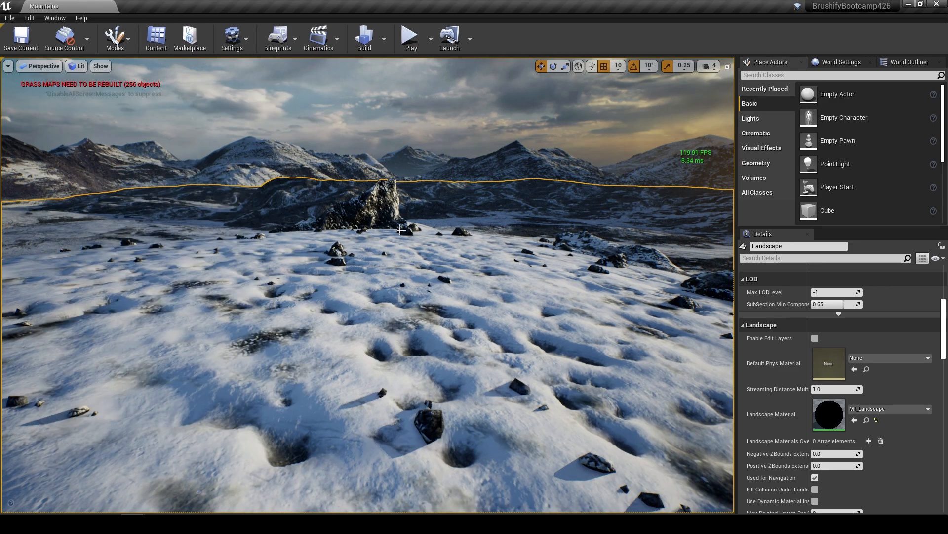
Examine the parallax holes in the snow at ground level and from a greater height for stretching and depth
{"action": "key", "text": "w"}
{"action": "right_click_drag", "start_coordinate": [424, 254], "coordinate": [442, 265]}
{"action": "key", "text": "a"}
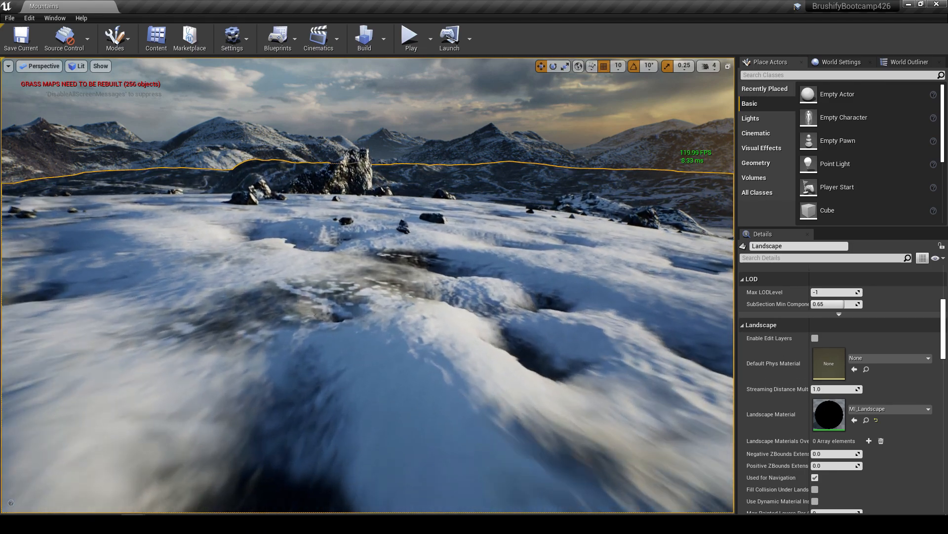
{"action": "right_click_drag", "start_coordinate": [442, 265], "coordinate": [402, 257]}
{"action": "key", "text": "d"}
{"action": "key", "text": "w"}
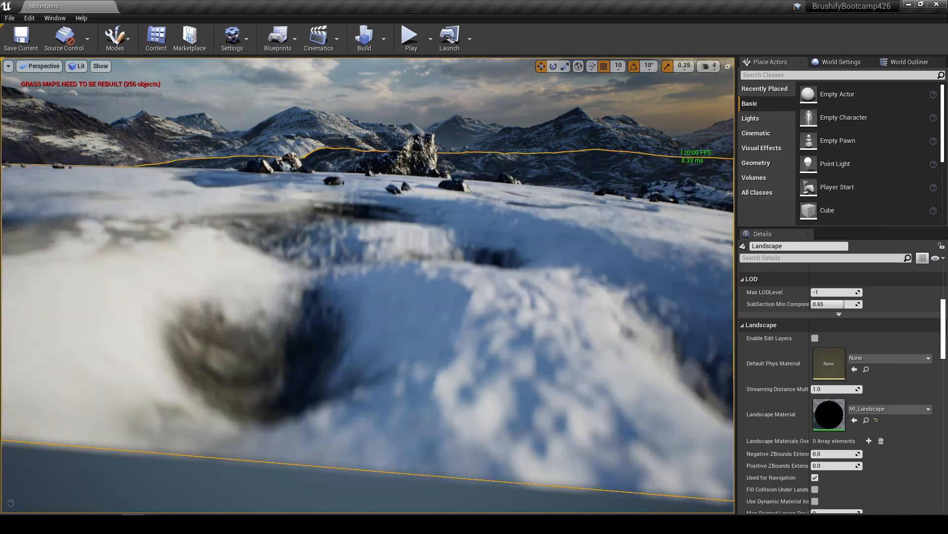
{"action": "key", "text": "e"}
{"action": "right_click_drag", "start_coordinate": [402, 257], "coordinate": [400, 270]}
{"action": "key", "text": "q"}
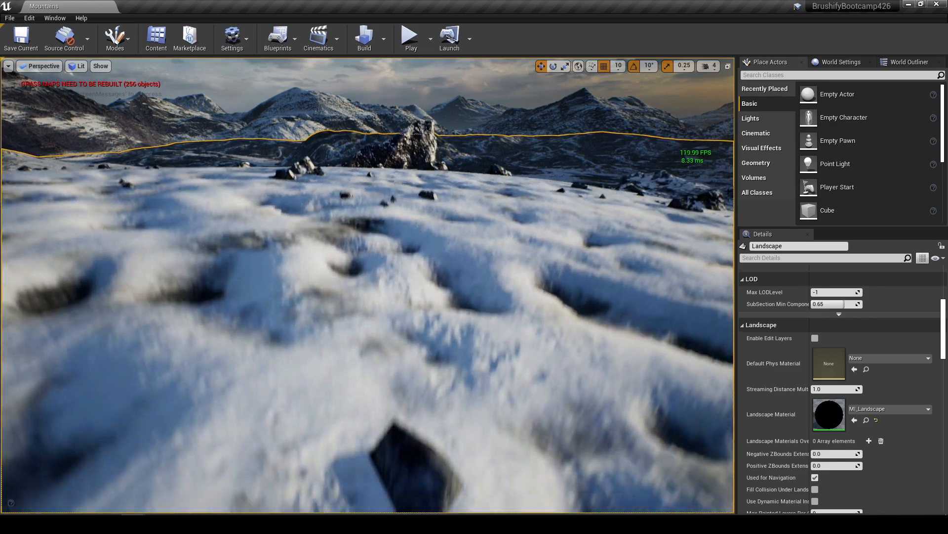
{"action": "key", "text": "e"}
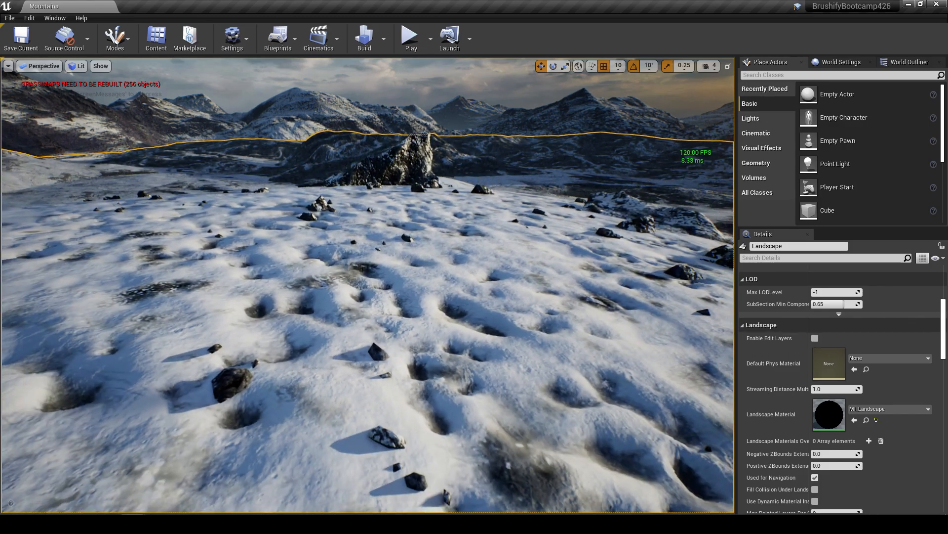
{"action": "key", "text": "w"}
{"action": "right_click_drag", "start_coordinate": [400, 270], "coordinate": [428, 275]}
{"action": "key", "text": "s"}
{"action": "key", "text": "w"}
{"action": "key", "text": "d"}
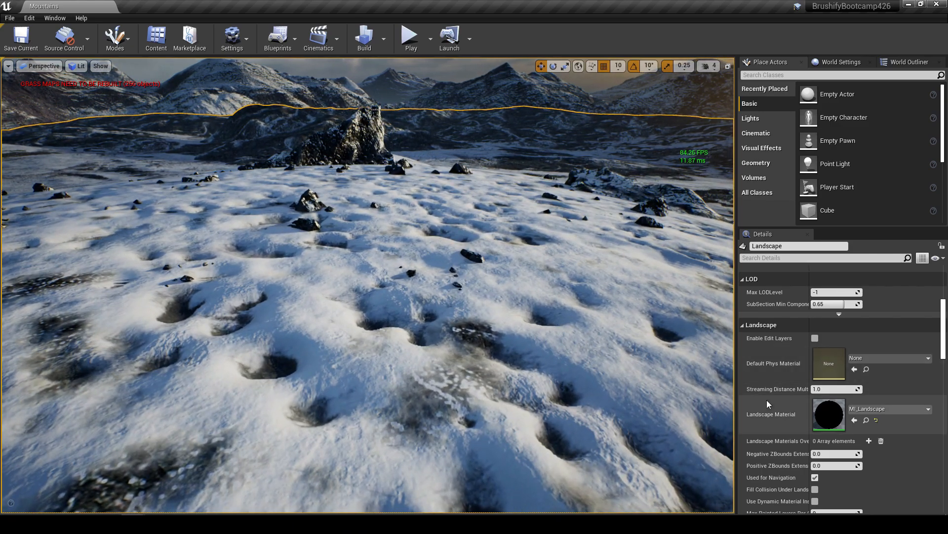
Locate the landscape's assigned material, reopen MI_Landscape and widen the parameter name column
{"action": "left_click", "coordinate": [866, 420]}
{"action": "double_click", "coordinate": [257, 224]}
{"action": "left_click", "coordinate": [320, 142]}
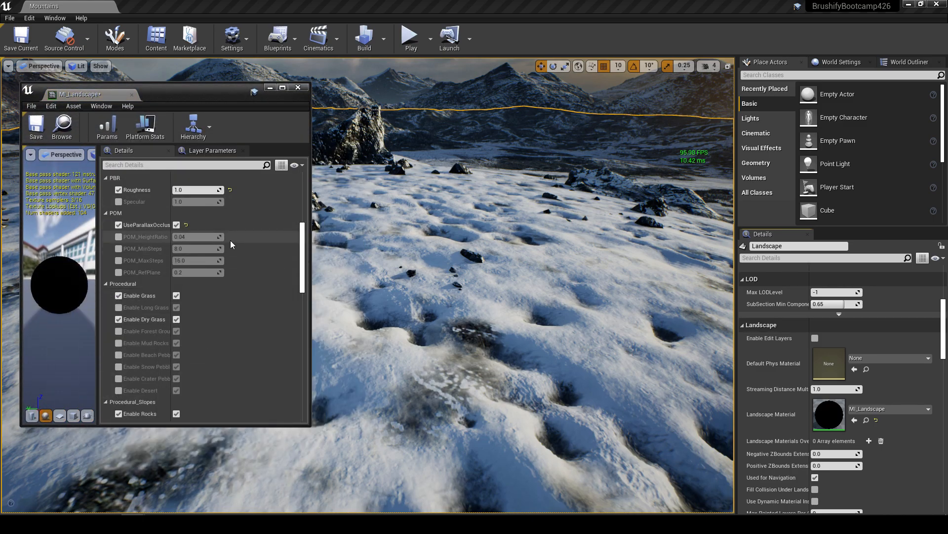
{"action": "left_click_drag", "start_coordinate": [170, 239], "coordinate": [195, 239]}
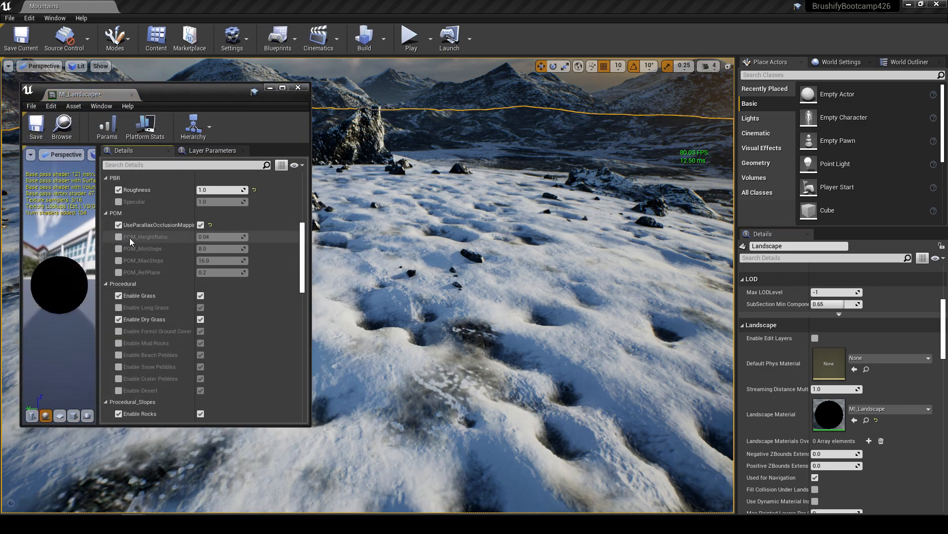
Enable the POM_HeightRatio override, try an exaggerated value of about 1.36 and restore the default
{"action": "type", "text": "2"}
{"action": "key", "text": "Return"}
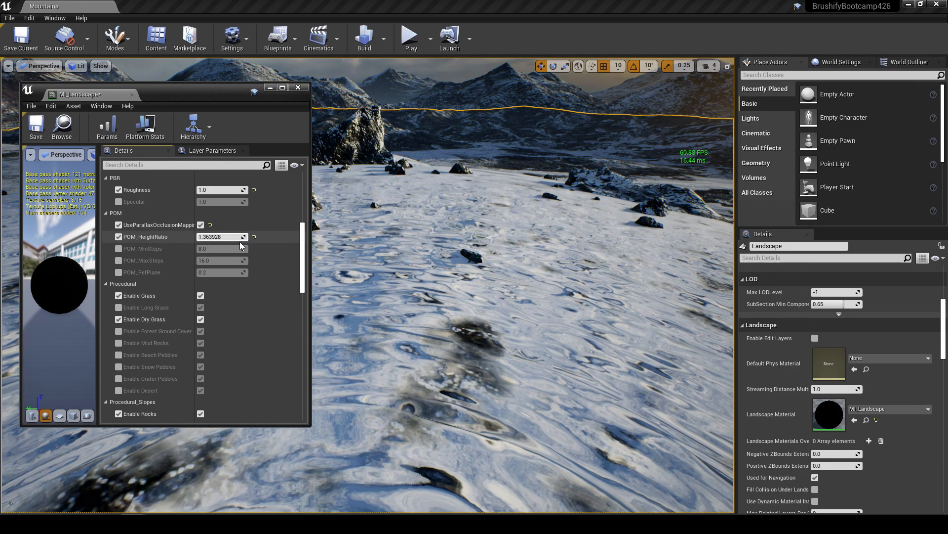
{"action": "left_click", "coordinate": [254, 237]}
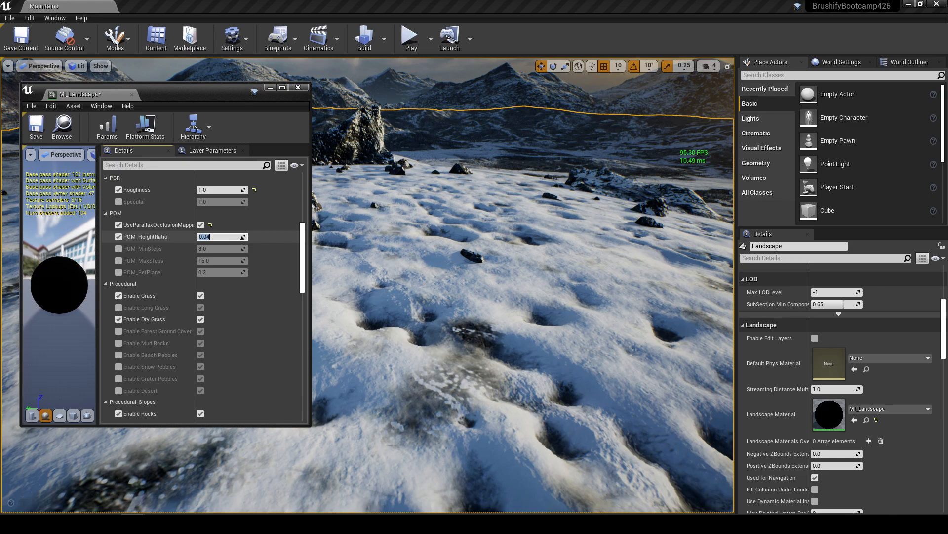
Try a POM_HeightRatio of 0.1, inspect the depth of the snow holes and restore the default value
{"action": "left_click", "coordinate": [242, 239]}
{"action": "type", "text": "0.1"}
{"action": "key", "text": "Return"}
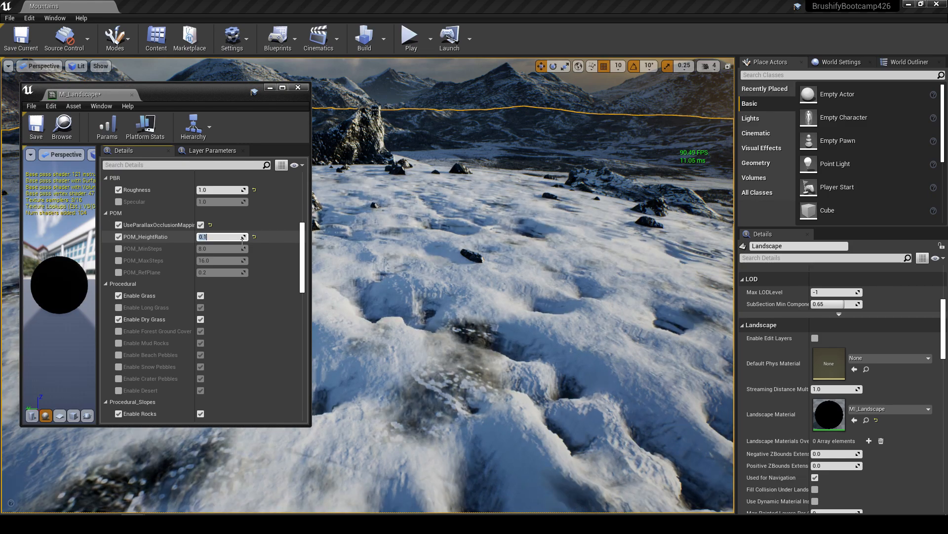
{"action": "right_click_drag", "start_coordinate": [390, 270], "coordinate": [458, 243]}
{"action": "key", "text": "s"}
{"action": "key", "text": "w"}
{"action": "key", "text": "d"}
{"action": "key", "text": "w"}
{"action": "key", "text": "a"}
{"action": "key", "text": "w"}
{"action": "key", "text": "a"}
{"action": "key", "text": "a"}
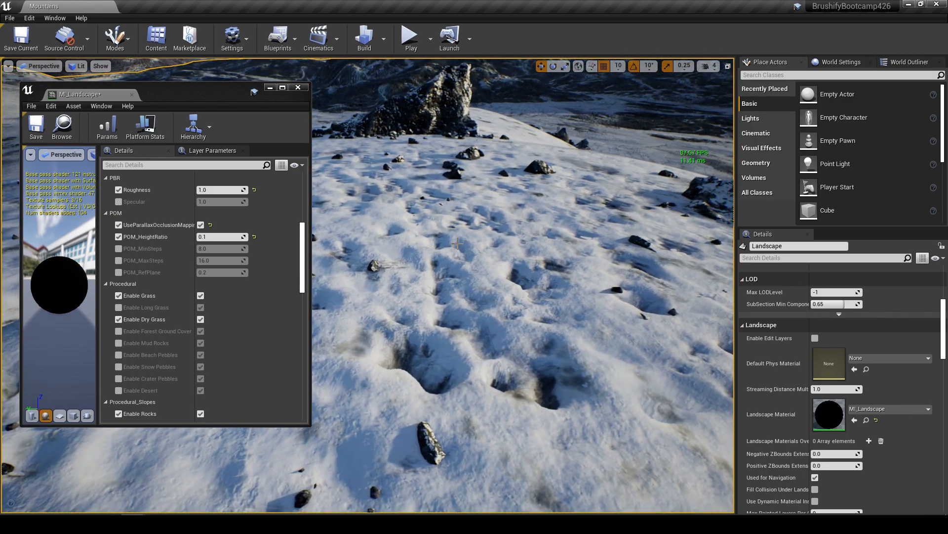
{"action": "left_click", "coordinate": [255, 237]}
Try a POM_HeightRatio of 0.02, inspect the shallower snow surface and restore the default value
{"action": "right_click_drag", "start_coordinate": [417, 281], "coordinate": [415, 230]}
{"action": "left_click", "coordinate": [224, 239]}
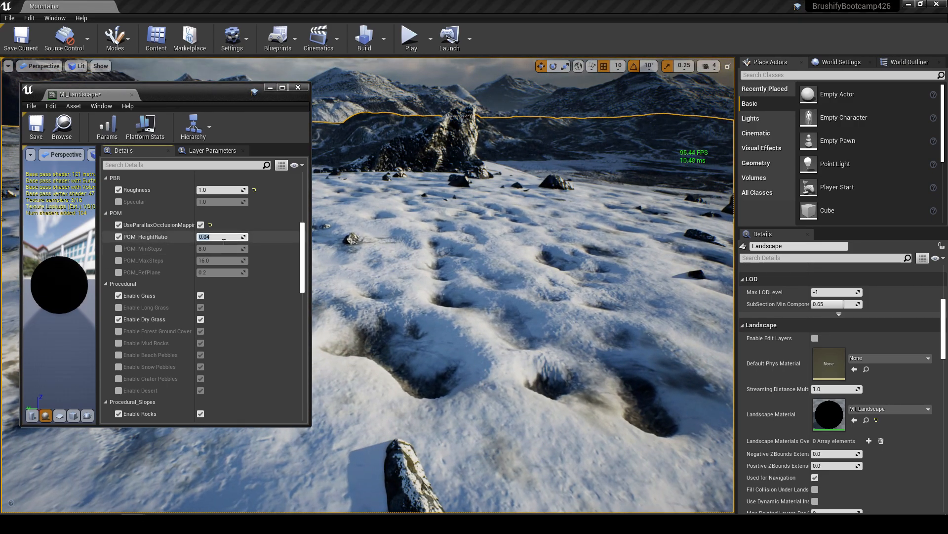
{"action": "right_click_drag", "start_coordinate": [417, 277], "coordinate": [413, 257]}
{"action": "left_click", "coordinate": [222, 238]}
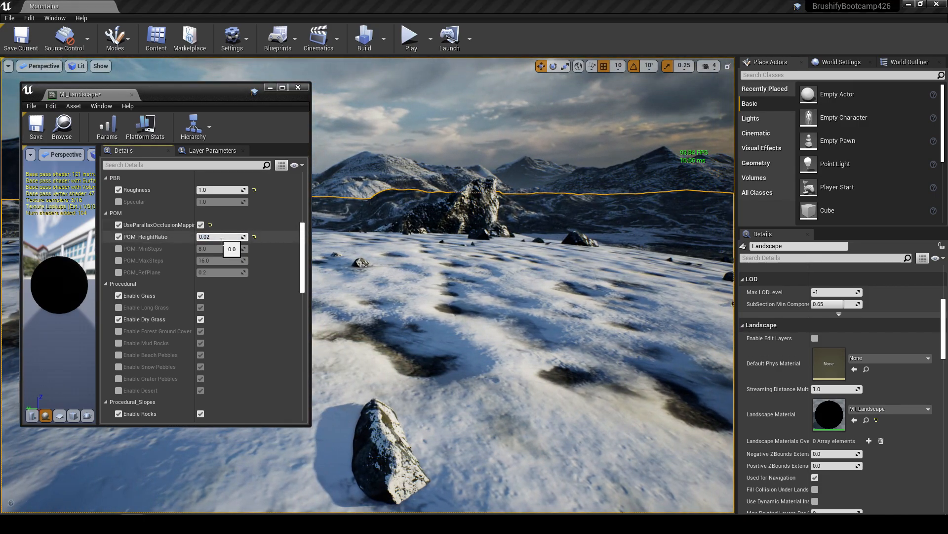
{"action": "right_click_drag", "start_coordinate": [395, 262], "coordinate": [395, 263]}
{"action": "key", "text": "e"}
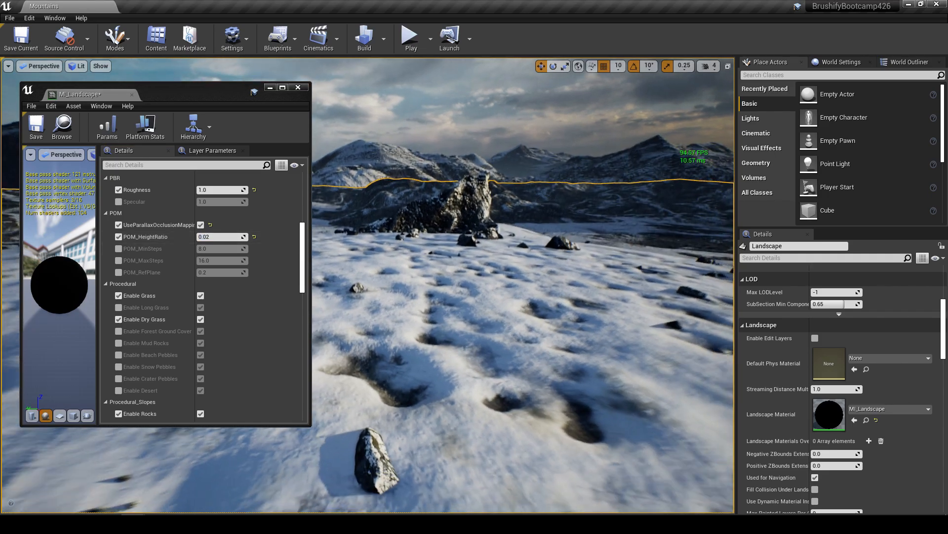
{"action": "left_click", "coordinate": [255, 237]}
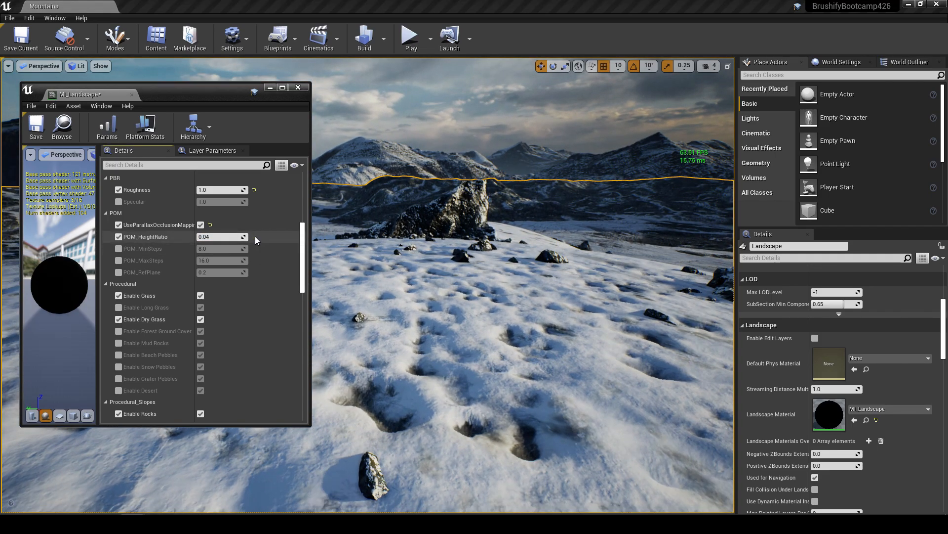
Compare the snow slope at the default POM_HeightRatio and at 1.0, restoring the default after each trial
{"action": "right_click_drag", "start_coordinate": [415, 296], "coordinate": [413, 295]}
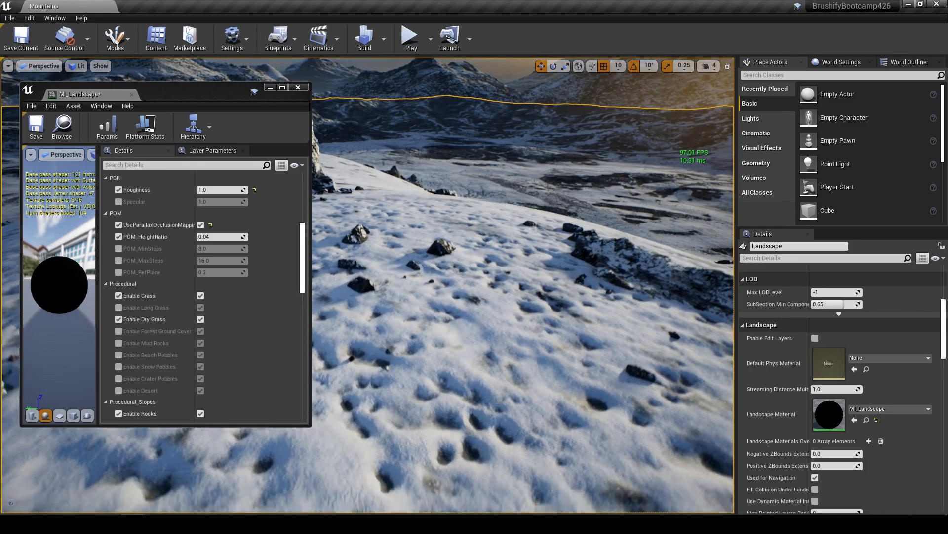
{"action": "key", "text": "w"}
{"action": "mouse_move", "coordinate": [524, 297]}
{"action": "right_mouse_down"}
{"action": "mouse_move", "coordinate": [499, 255]}
{"action": "mouse_move", "coordinate": [526, 262]}
{"action": "mouse_move", "coordinate": [516, 282]}
{"action": "right_mouse_up"}
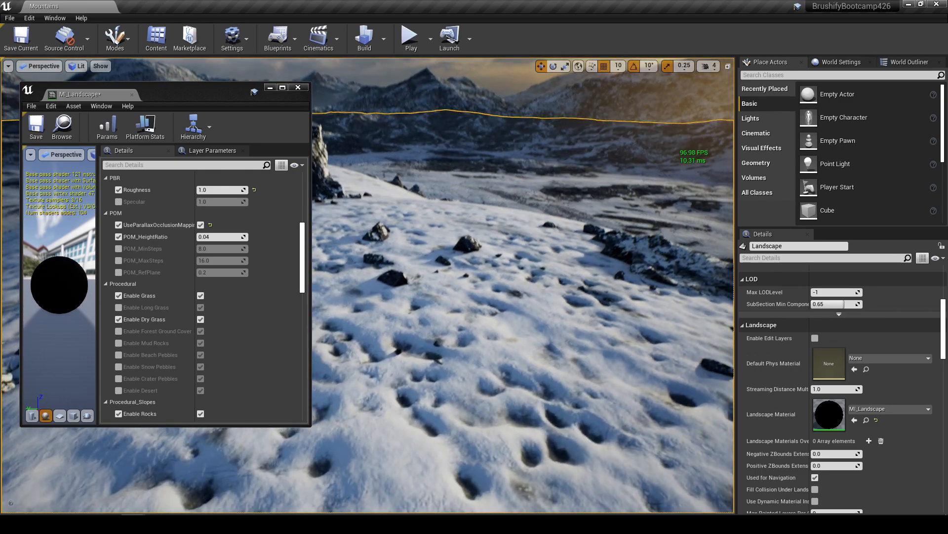
{"action": "right_click_drag", "start_coordinate": [480, 305], "coordinate": [470, 302]}
{"action": "left_click", "coordinate": [230, 241]}
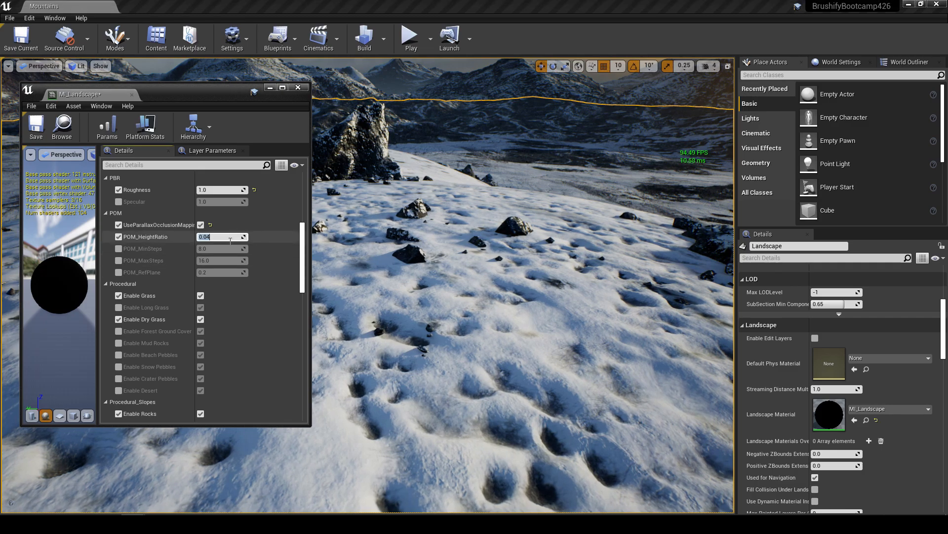
{"action": "type", "text": "1"}
{"action": "key", "text": "Return"}
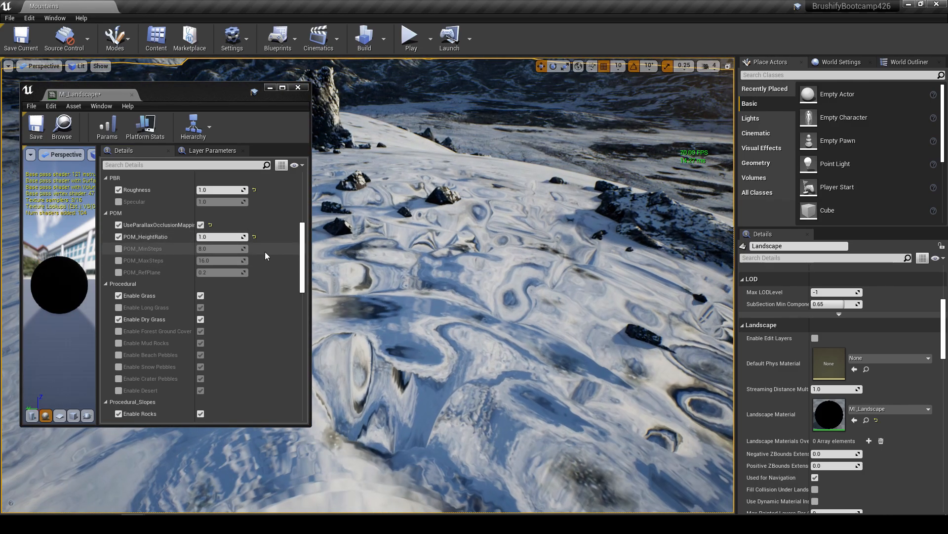
{"action": "left_click", "coordinate": [231, 242]}
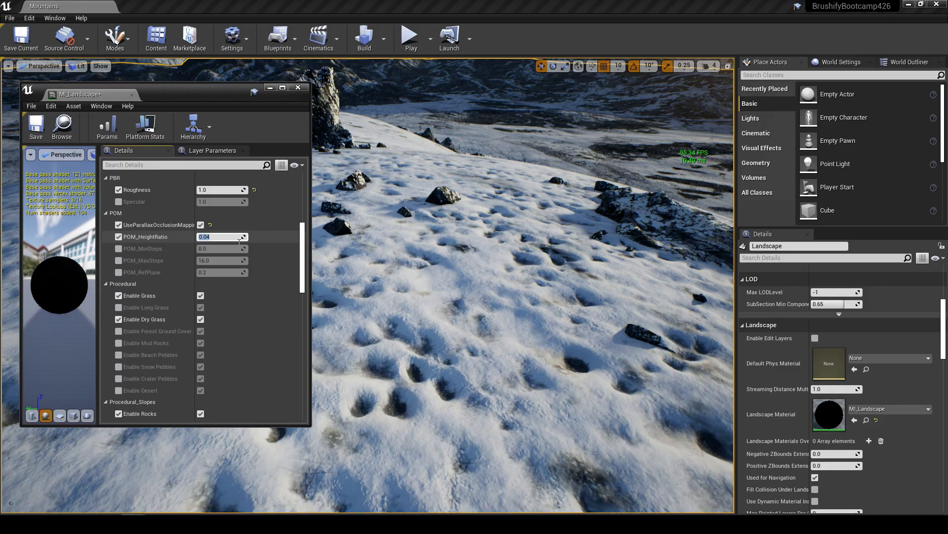
{"action": "mouse_move", "coordinate": [469, 296]}
{"action": "right_mouse_down"}
{"action": "mouse_move", "coordinate": [469, 305]}
{"action": "mouse_move", "coordinate": [474, 296]}
{"action": "mouse_move", "coordinate": [448, 296]}
{"action": "mouse_move", "coordinate": [470, 298]}
{"action": "right_mouse_up"}
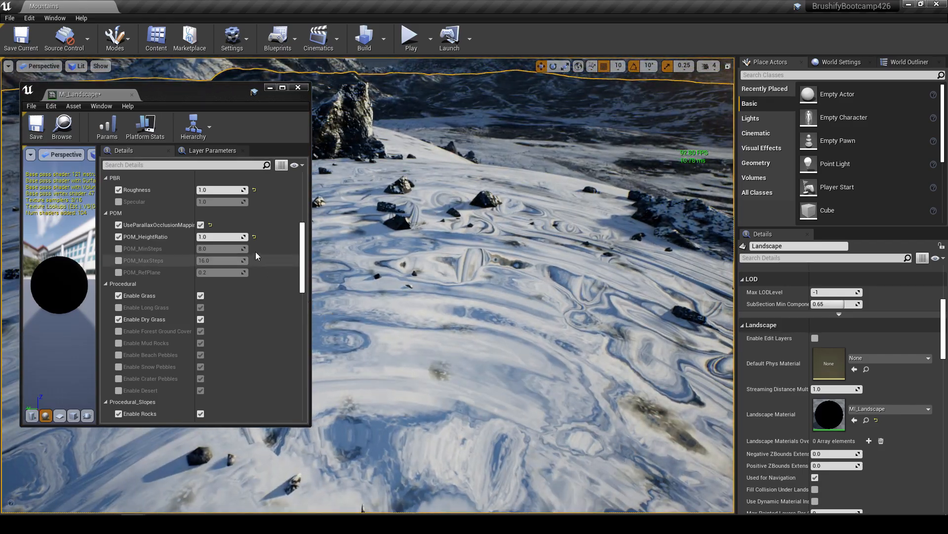
{"action": "left_click", "coordinate": [255, 237]}
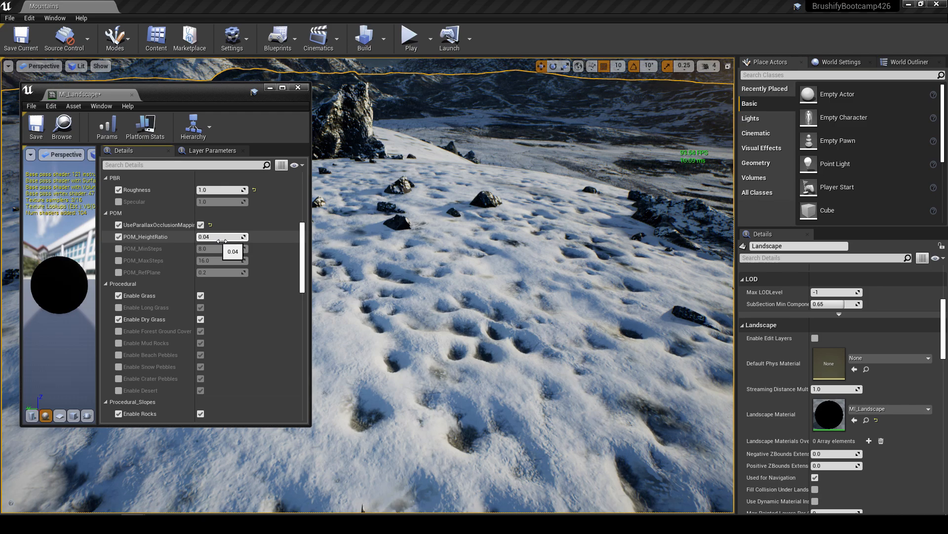
Set POM_HeightRatio to 0.2 after trying 0.1, and inspect the snow surface for distortion up close
{"action": "left_click", "coordinate": [220, 238]}
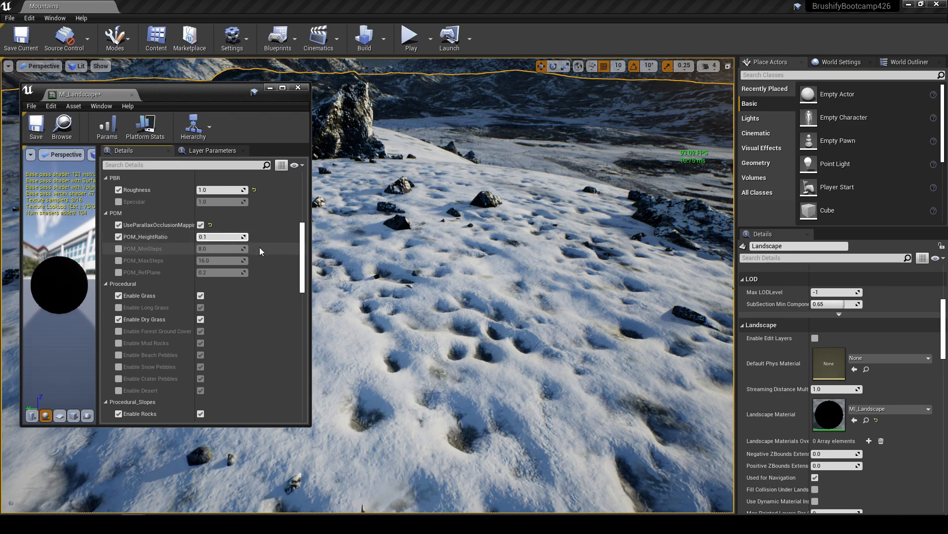
{"action": "type", "text": "0.1"}
{"action": "key", "text": "Return"}
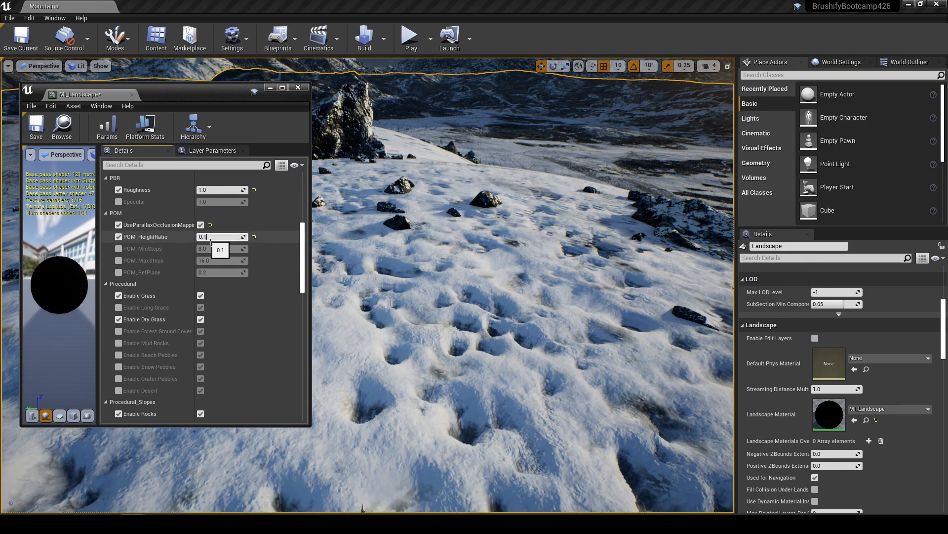
{"action": "type", "text": "0.2"}
{"action": "key", "text": "Return"}
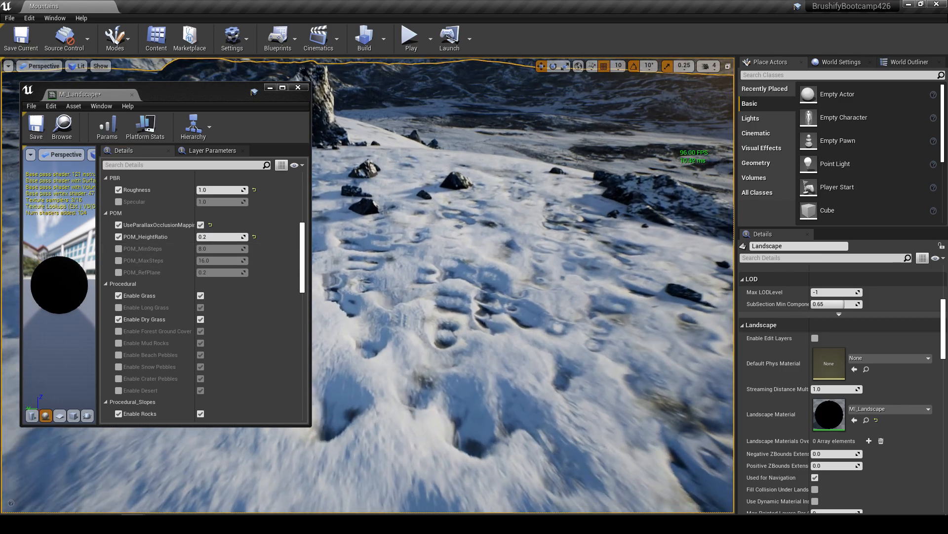
{"action": "key", "text": "w"}
{"action": "right_click_drag", "start_coordinate": [494, 297], "coordinate": [482, 277]}
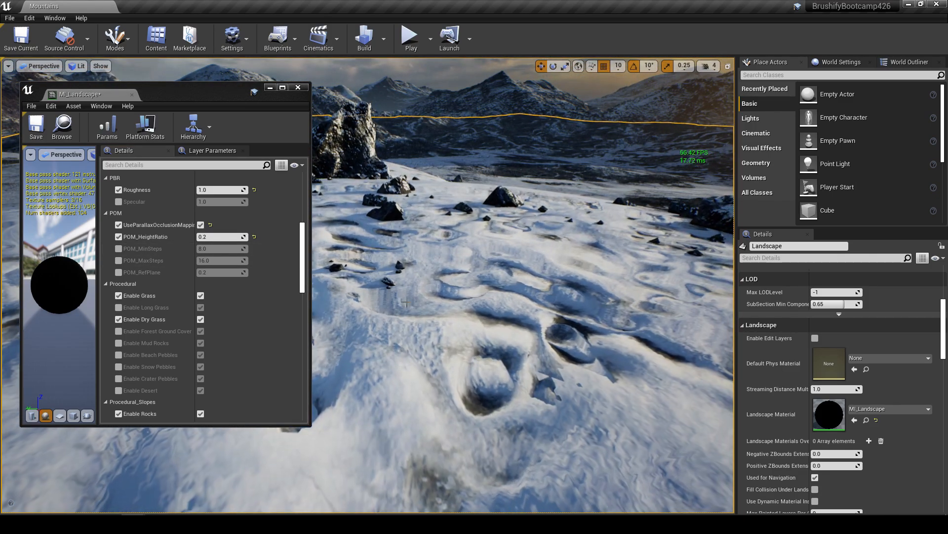
Enable the POM_MinSteps and POM_MaxSteps overrides, setting the minimum to 25 and the maximum to 100 after trying 25
{"action": "left_click", "coordinate": [119, 248]}
{"action": "left_click", "coordinate": [119, 260]}
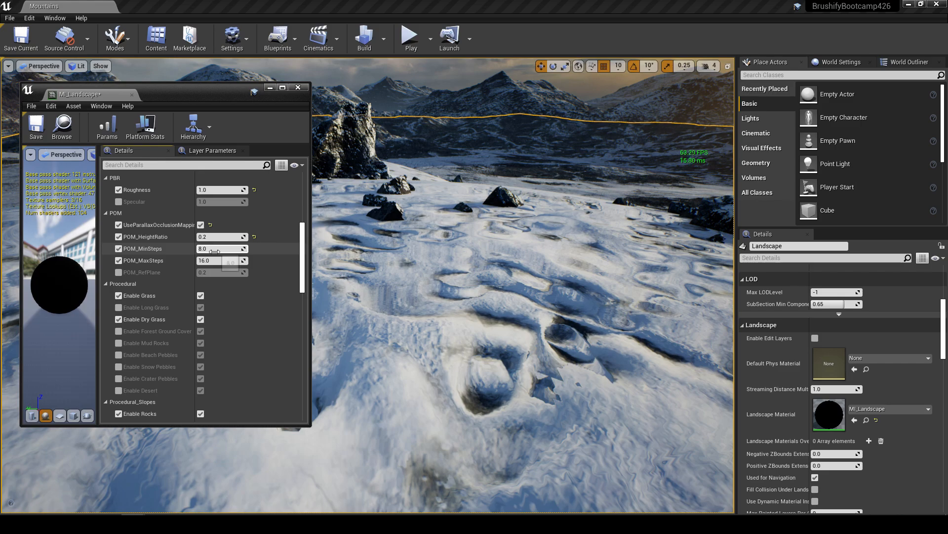
{"action": "type", "text": "25"}
{"action": "key", "text": "Return"}
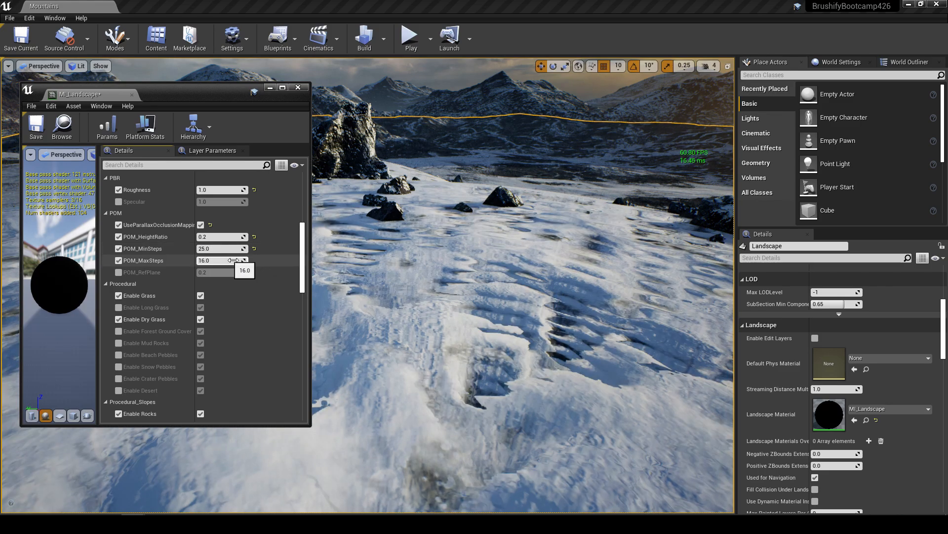
{"action": "type", "text": "25"}
{"action": "key", "text": "Return"}
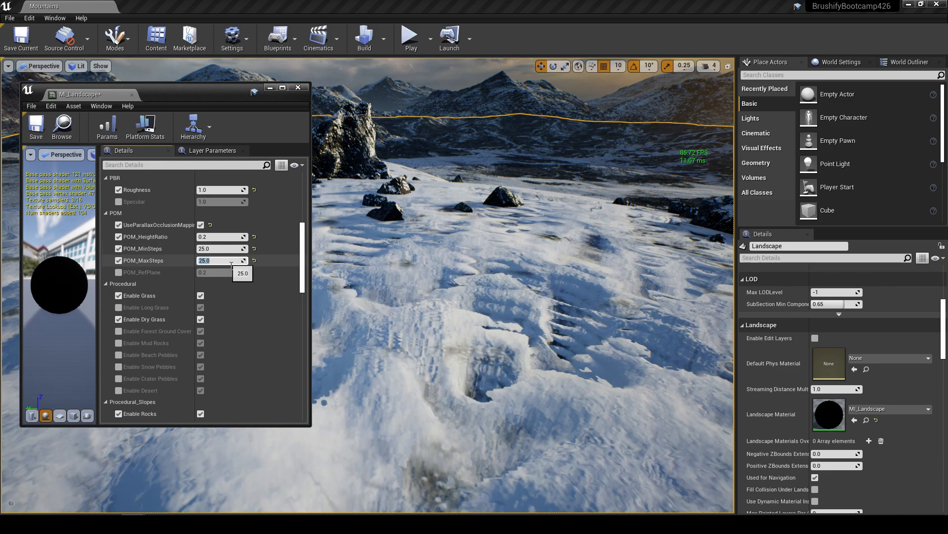
{"action": "type", "text": "100"}
{"action": "key", "text": "Return"}
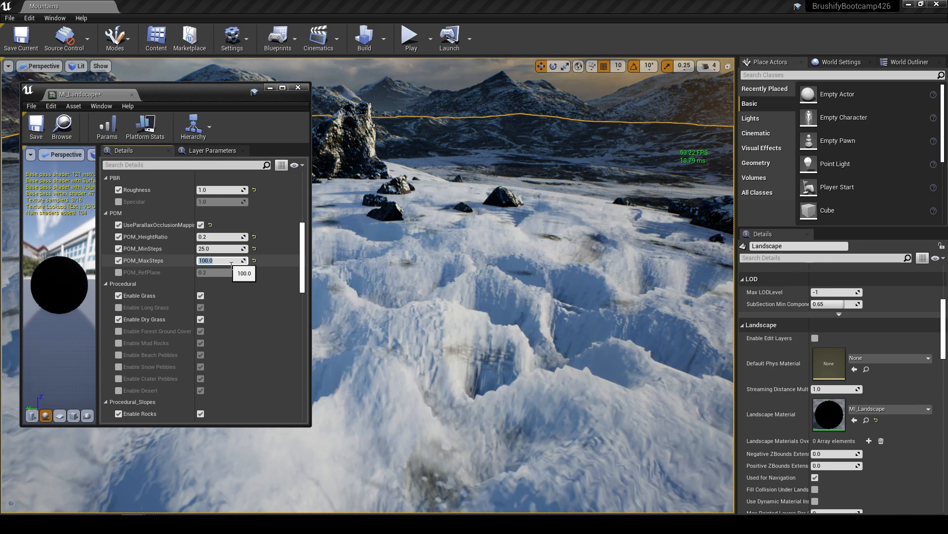
{"action": "right_click_drag", "start_coordinate": [444, 257], "coordinate": [427, 299]}
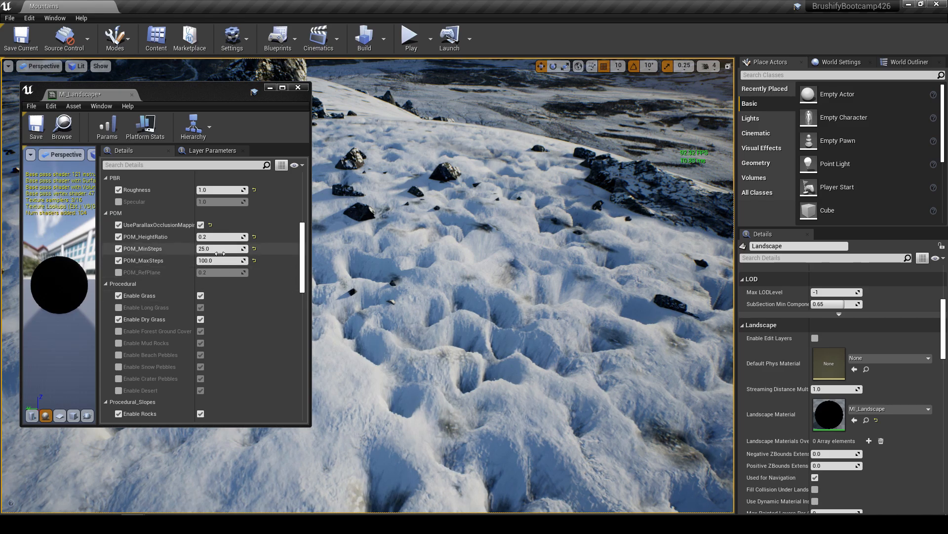
Restore the default values of POM_HeightRatio, POM_MinSteps and POM_MaxSteps, checking the snow surface after the resets
{"action": "right_click_drag", "start_coordinate": [396, 277], "coordinate": [335, 291]}
{"action": "left_click", "coordinate": [254, 237]}
{"action": "right_click_drag", "start_coordinate": [425, 326], "coordinate": [426, 326]}
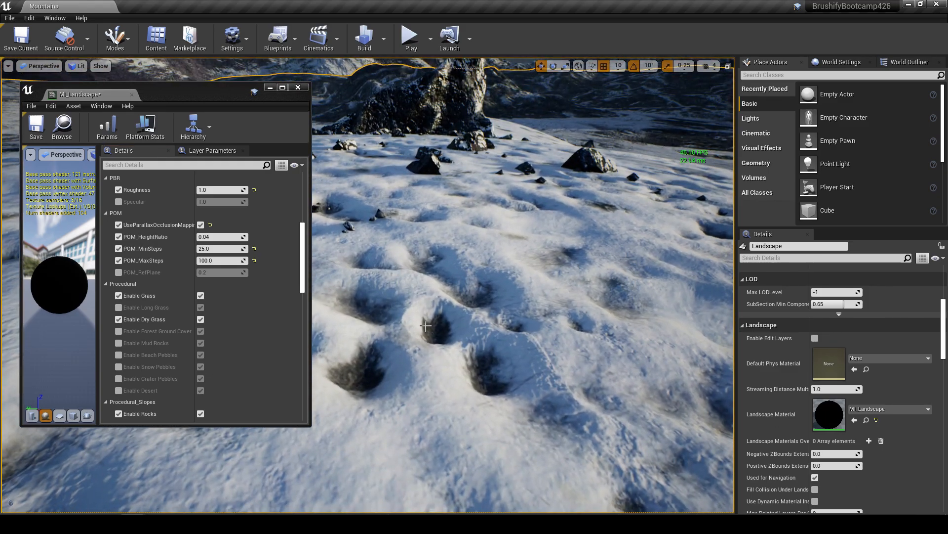
{"action": "left_click", "coordinate": [255, 248]}
{"action": "left_click", "coordinate": [254, 261]}
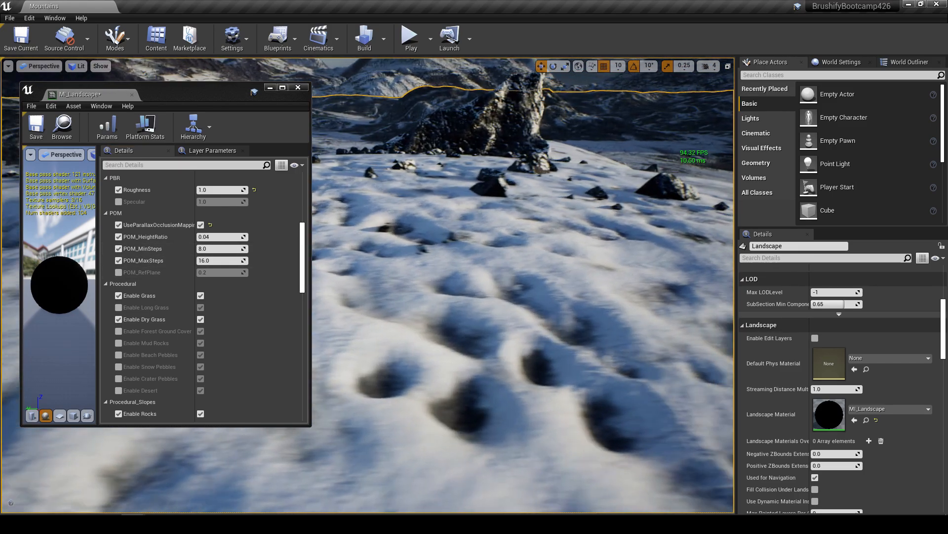
{"action": "right_click_drag", "start_coordinate": [443, 261], "coordinate": [443, 262]}
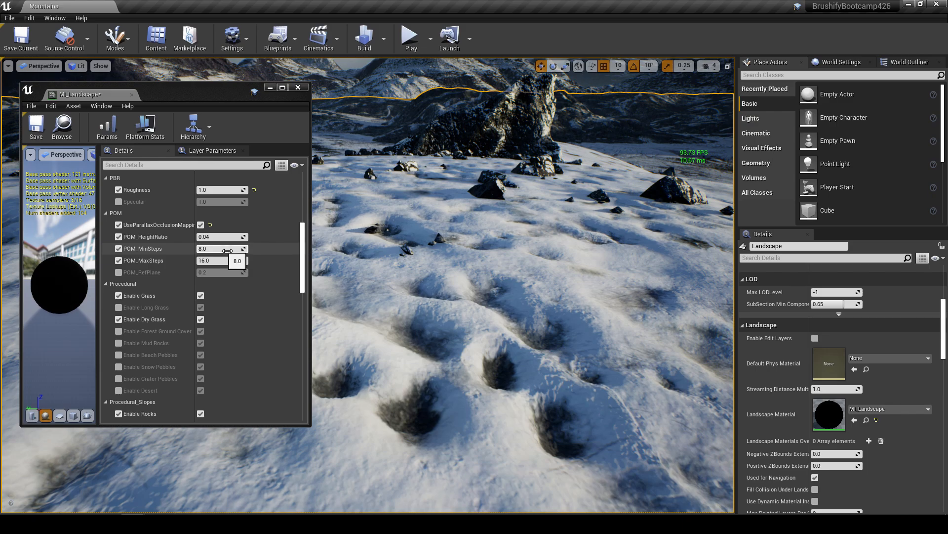
Try POM_MinSteps at 4 and POM_MaxSteps at 8 on the snow, then restore both defaults
{"action": "right_click_drag", "start_coordinate": [428, 313], "coordinate": [429, 312]}
{"action": "left_click", "coordinate": [220, 249]}
{"action": "type", "text": "4"}
{"action": "left_click", "coordinate": [230, 262]}
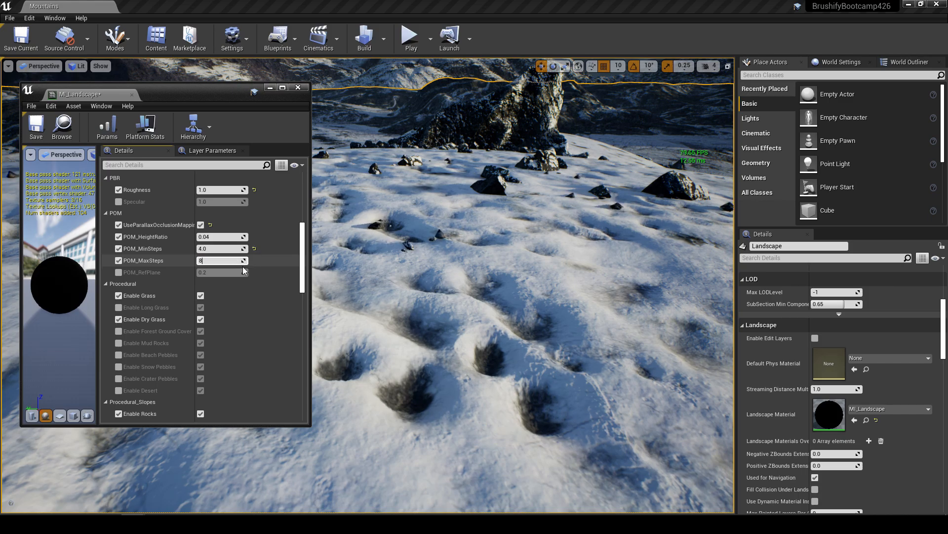
{"action": "type", "text": "8"}
{"action": "key", "text": "Return"}
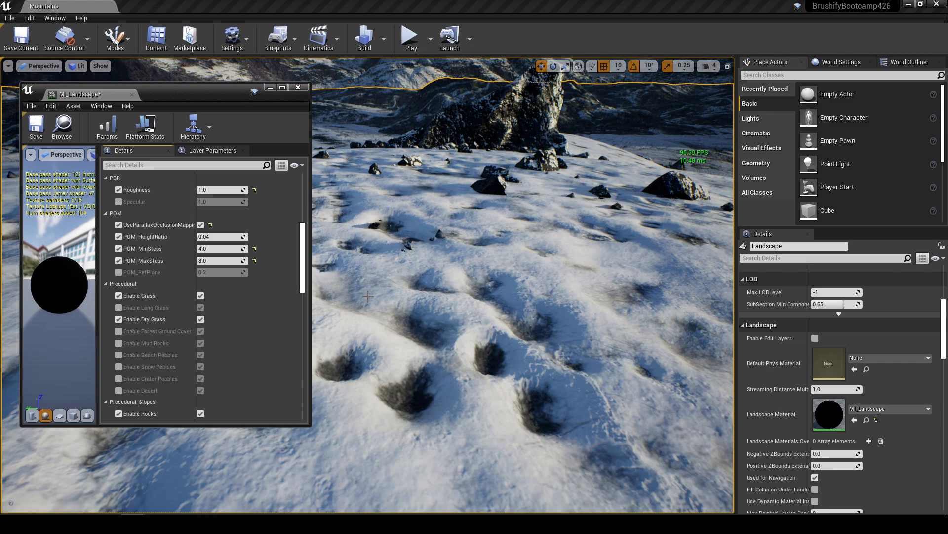
{"action": "left_click", "coordinate": [255, 261]}
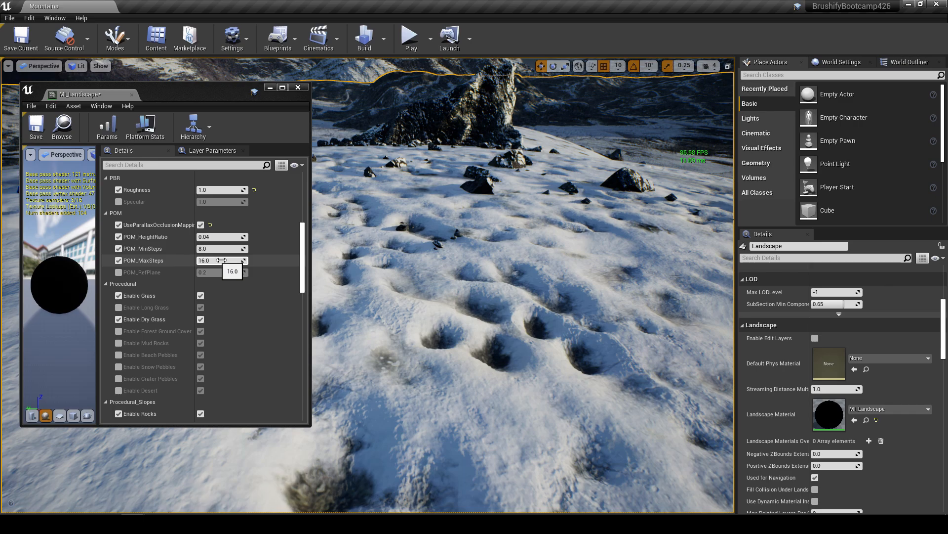
{"action": "right_click_drag", "start_coordinate": [395, 276], "coordinate": [417, 262]}
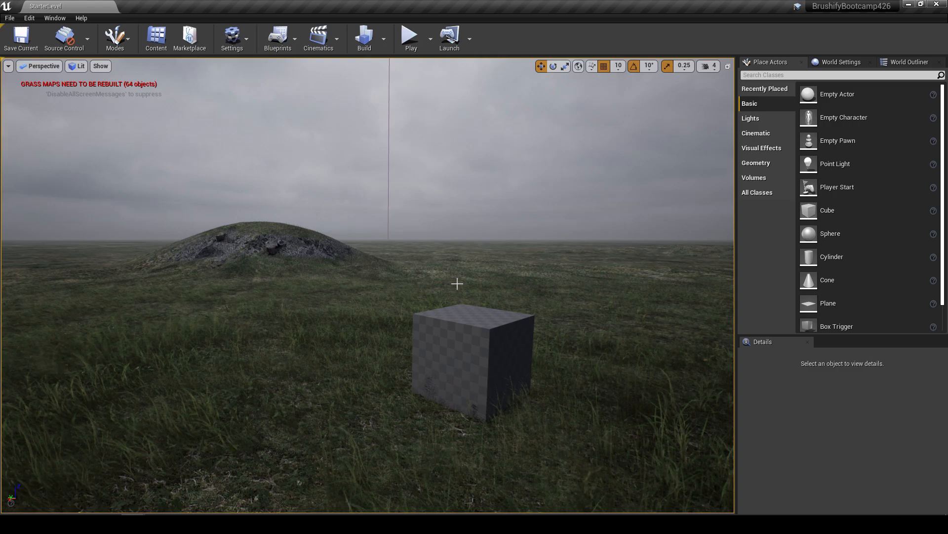
Look over the StarterLevel's grass field around the cube and the rocky mound
{"action": "mouse_move", "coordinate": [459, 288]}
{"action": "right_mouse_down"}
{"action": "mouse_move", "coordinate": [424, 285]}
{"action": "mouse_move", "coordinate": [460, 289]}
{"action": "right_mouse_up"}
{"action": "key", "text": "s"}
{"action": "key", "text": "a"}
{"action": "key", "text": "d"}
{"action": "key", "text": "w"}
{"action": "key", "text": "a"}
{"action": "key", "text": "s"}
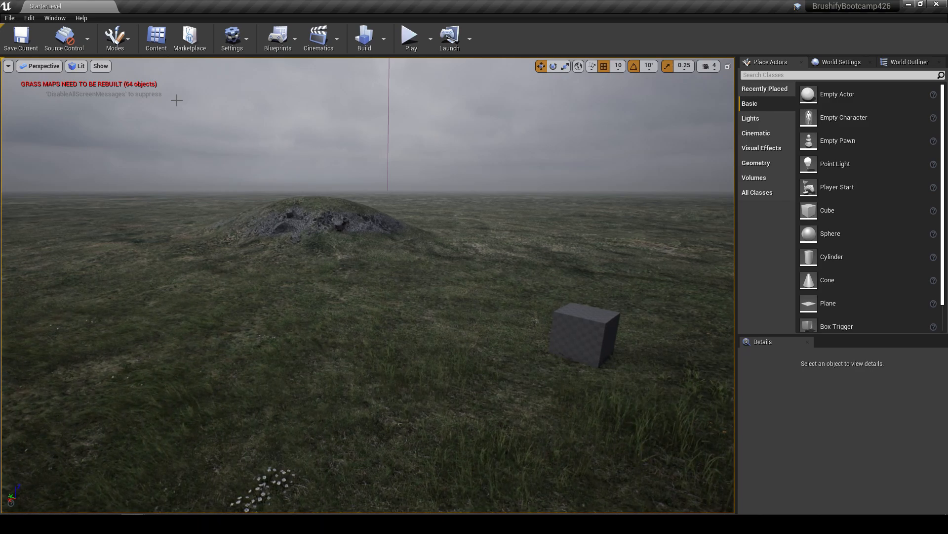
Switch to landscape painting and reduce the brush size to about 431
{"action": "left_click", "coordinate": [119, 40]}
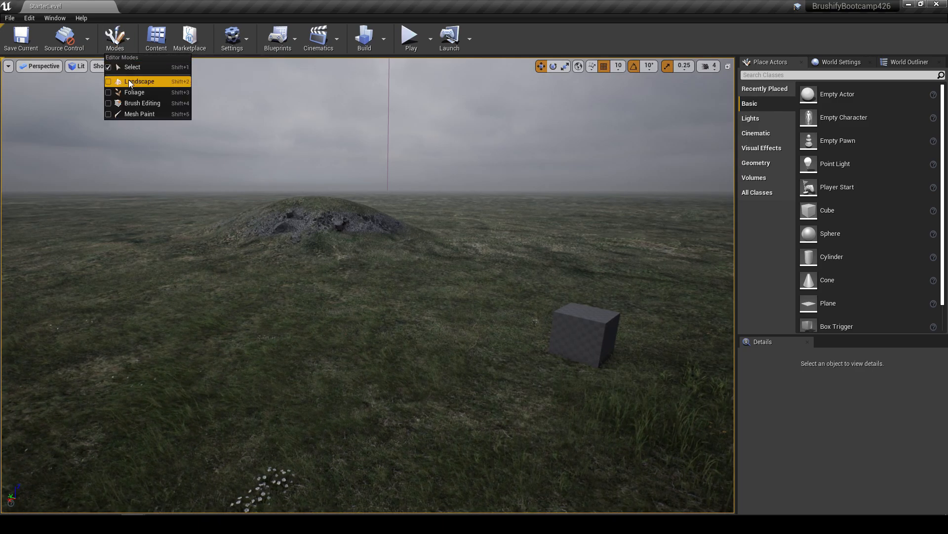
{"action": "left_click", "coordinate": [129, 79]}
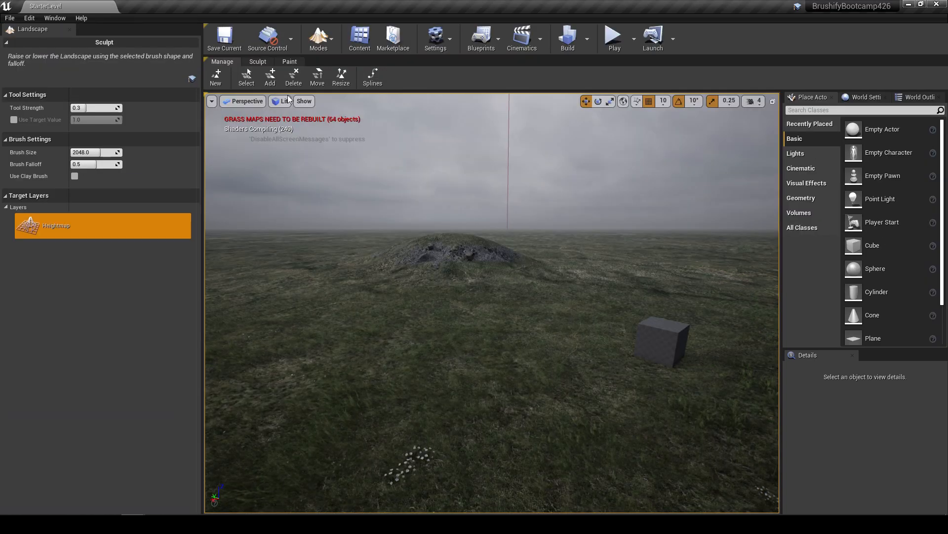
{"action": "left_click", "coordinate": [289, 62]}
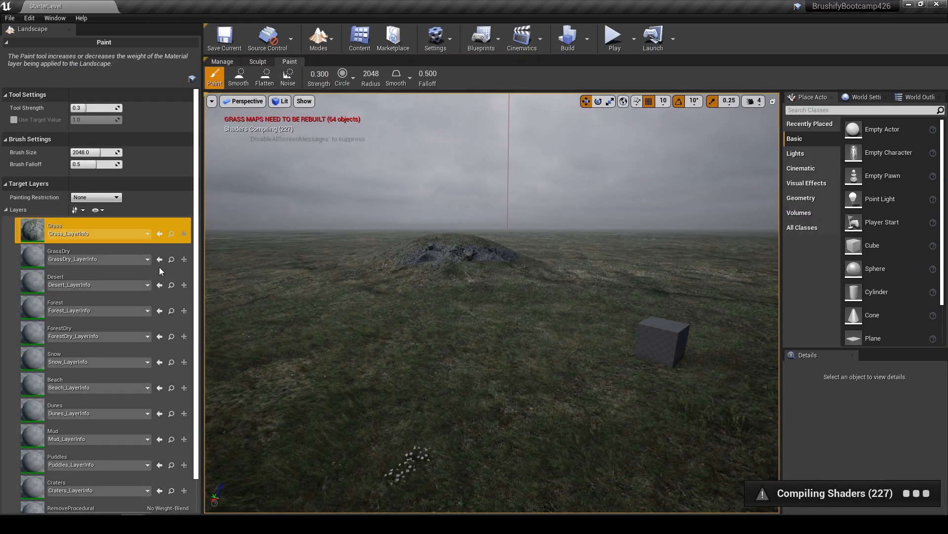
{"action": "scroll", "coordinate": [158, 271], "scroll_direction": "down", "scroll_amount": 1}
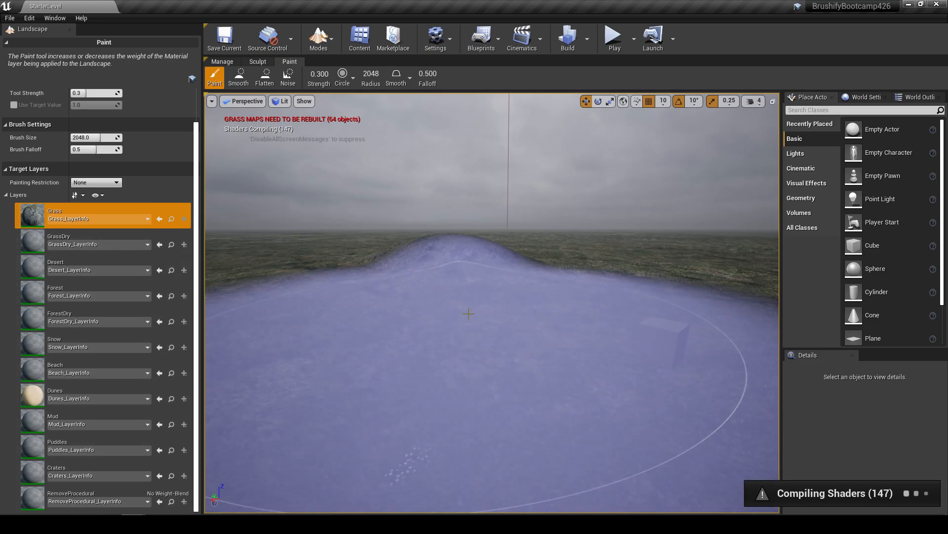
{"action": "mouse_move", "coordinate": [463, 266]}
{"action": "right_mouse_down"}
{"action": "mouse_move", "coordinate": [498, 281]}
{"action": "mouse_move", "coordinate": [476, 279]}
{"action": "right_mouse_up"}
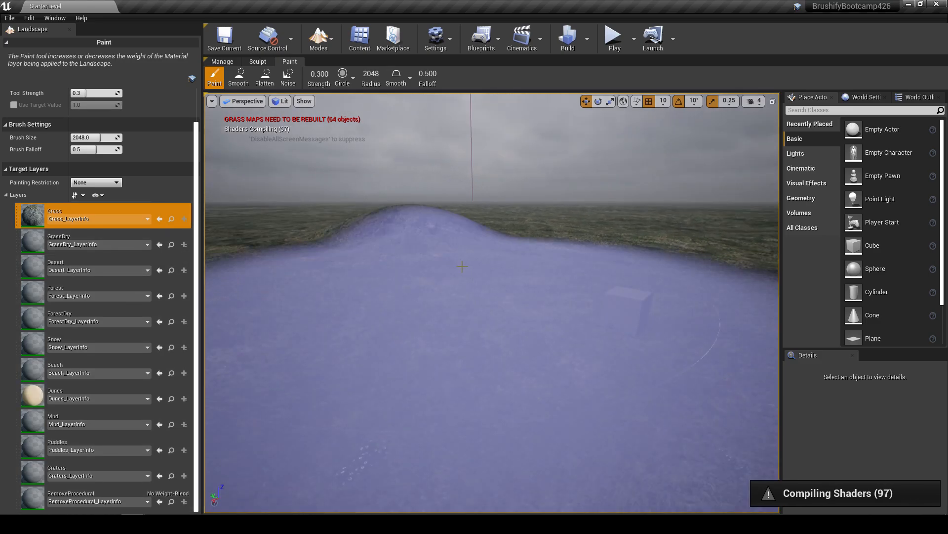
{"action": "left_click_drag", "start_coordinate": [106, 138], "coordinate": [78, 139]}
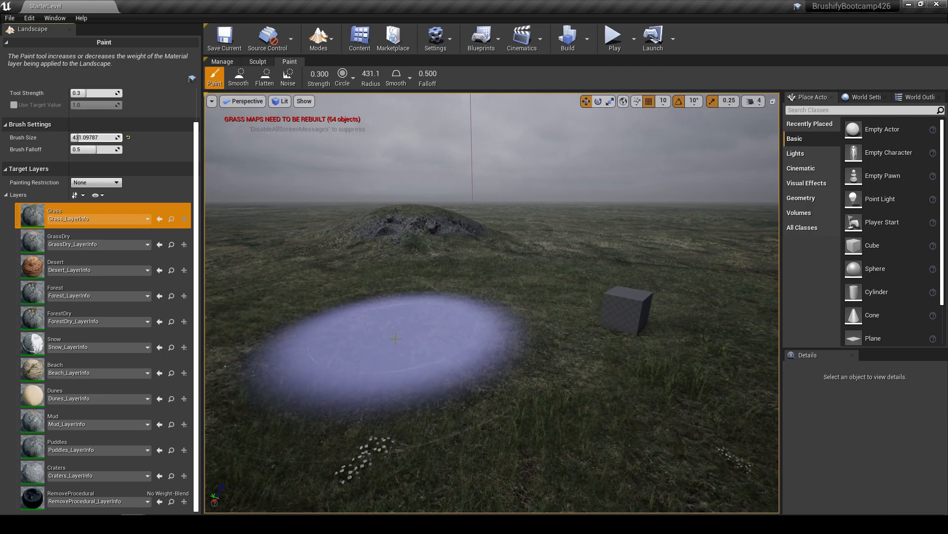
Paint a patch of the Mud layer on the grass with a brush size of about 374
{"action": "left_click", "coordinate": [67, 413]}
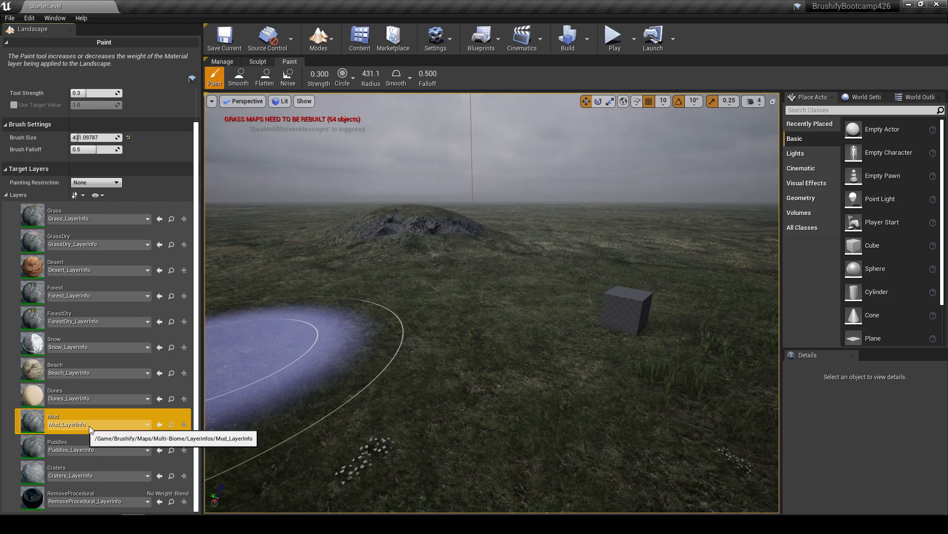
{"action": "key", "text": "a"}
{"action": "mouse_move", "coordinate": [461, 316]}
{"action": "right_mouse_down"}
{"action": "mouse_move", "coordinate": [470, 321]}
{"action": "mouse_move", "coordinate": [463, 312]}
{"action": "right_mouse_up"}
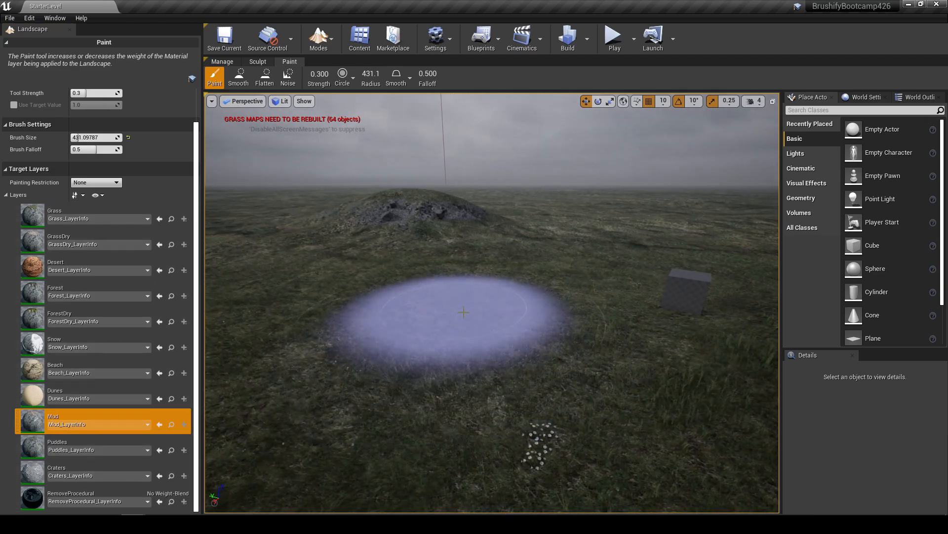
{"action": "left_click_drag", "start_coordinate": [98, 138], "coordinate": [97, 138]}
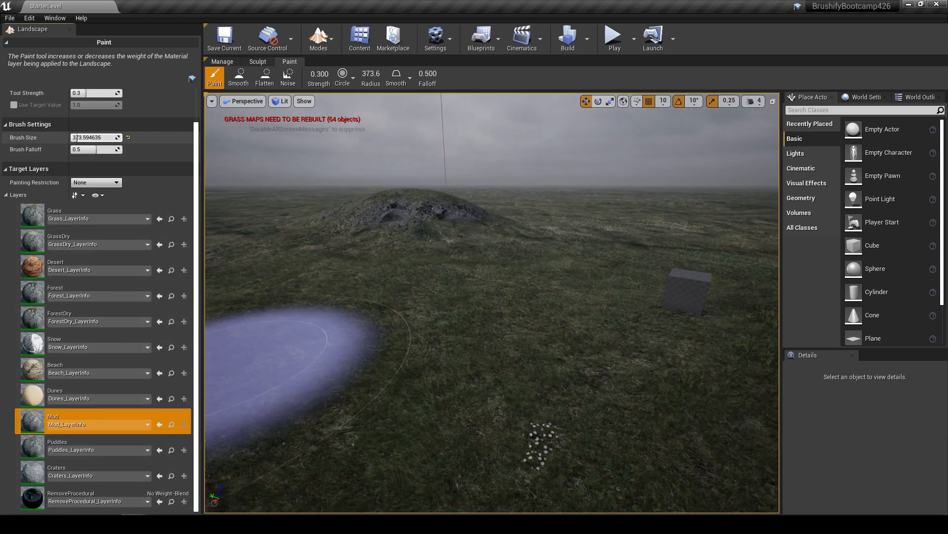
{"action": "left_click", "coordinate": [455, 322]}
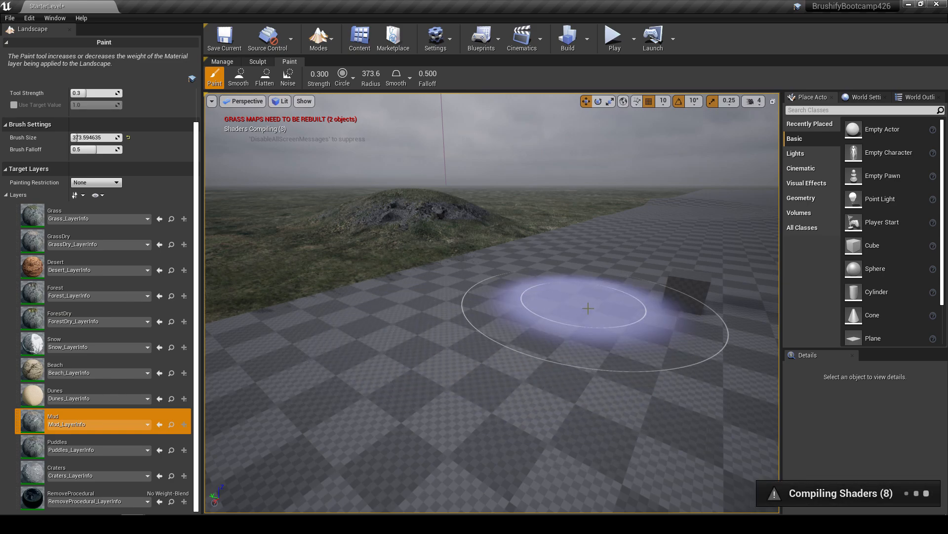
{"action": "right_click_drag", "start_coordinate": [586, 310], "coordinate": [576, 315]}
{"action": "key", "text": "w"}
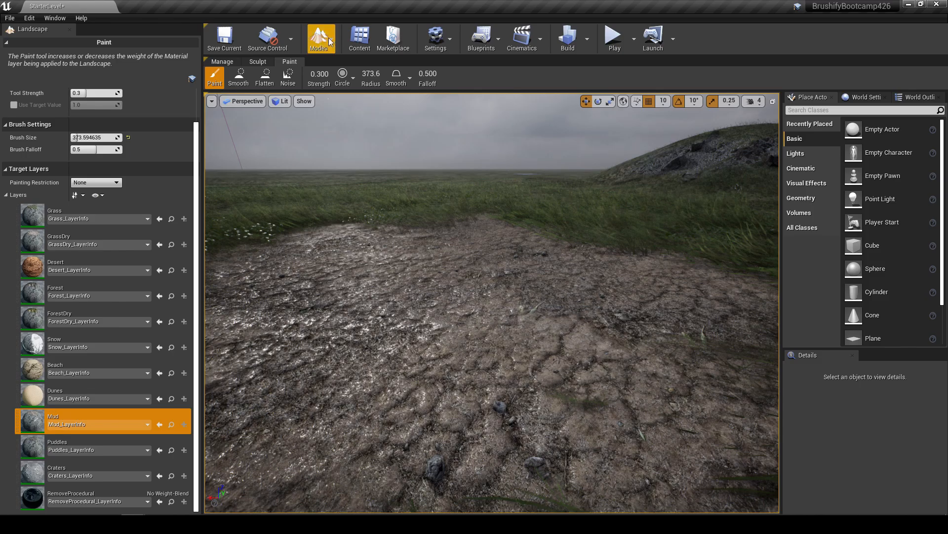
Return to Select mode and examine the painted mud patch up close
{"action": "left_click", "coordinate": [330, 41]}
{"action": "left_click", "coordinate": [325, 63]}
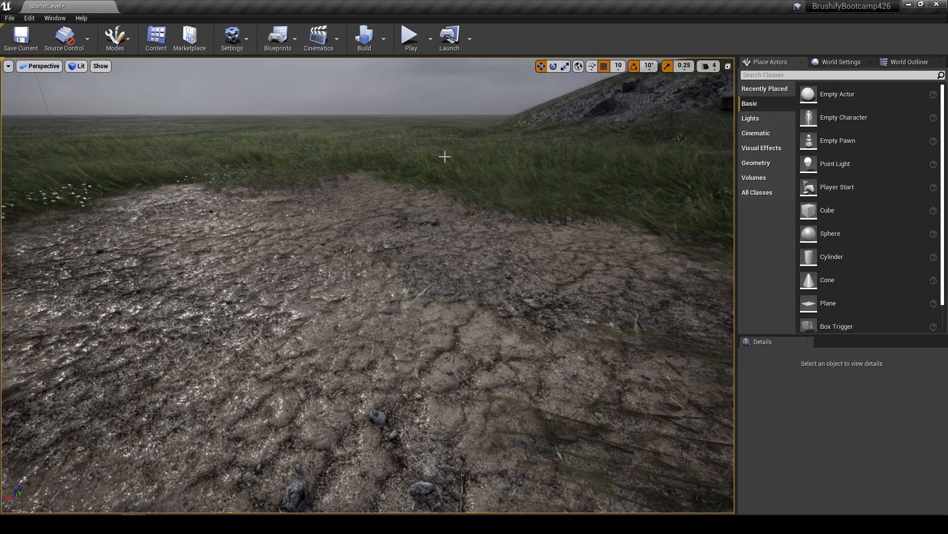
{"action": "right_click_drag", "start_coordinate": [419, 135], "coordinate": [394, 277]}
{"action": "key", "text": "a"}
{"action": "key", "text": "s"}
{"action": "key", "text": "d"}
{"action": "key", "text": "w"}
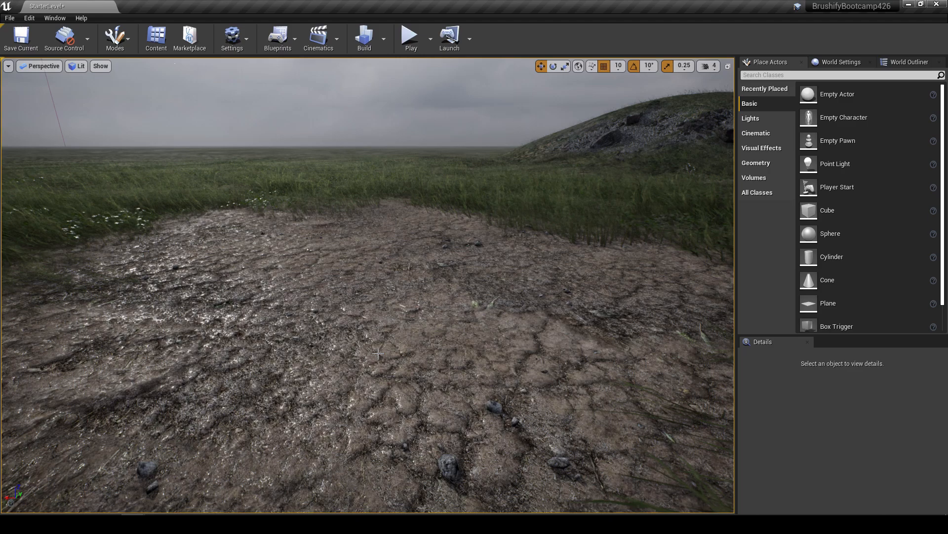
Select the landscape, enlarge its details area and open its MI_Landscape material instance for editing
{"action": "left_click", "coordinate": [366, 299]}
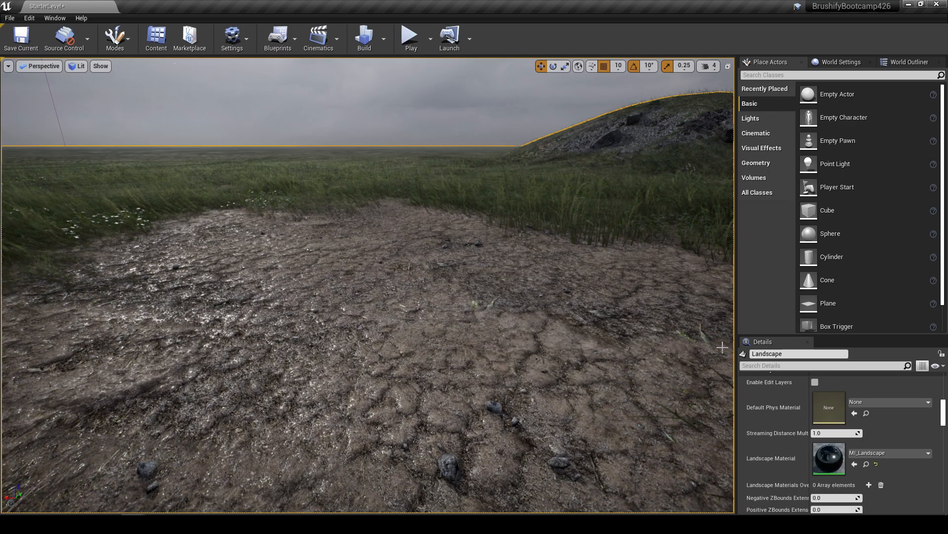
{"action": "left_click_drag", "start_coordinate": [820, 343], "coordinate": [820, 235]}
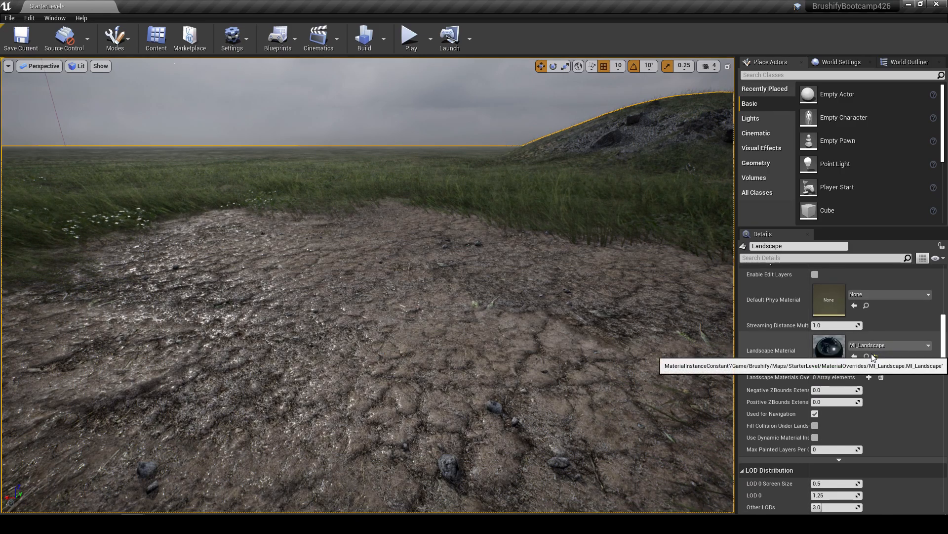
{"action": "left_click", "coordinate": [867, 356]}
{"action": "double_click", "coordinate": [203, 253]}
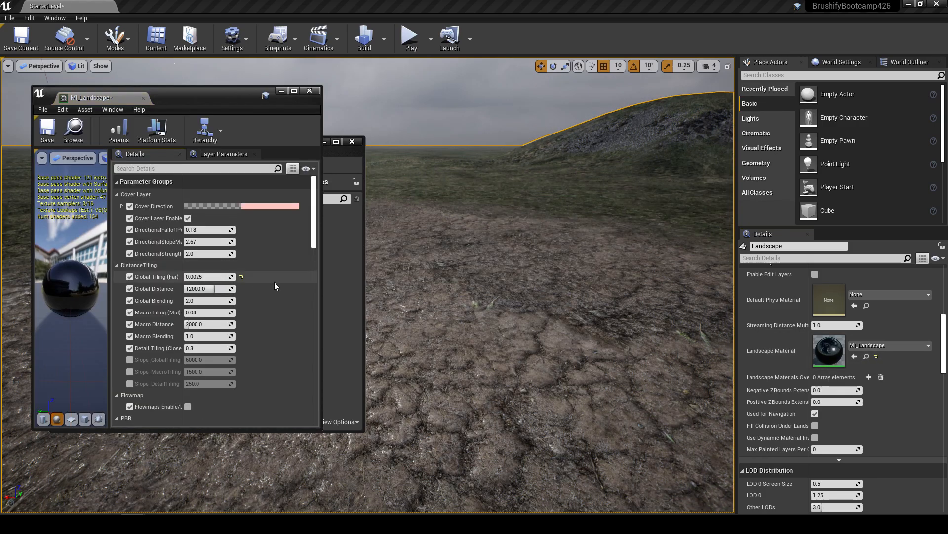
Enable UseParallaxOcclusionMapping in the material instance and minimize the Content Browser window
{"action": "scroll", "coordinate": [275, 286], "scroll_direction": "down", "scroll_amount": 8}
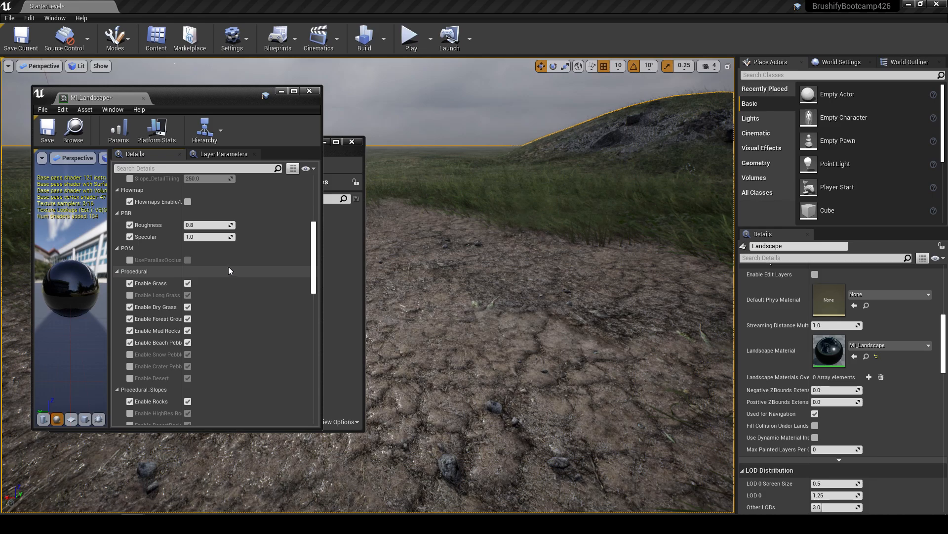
{"action": "left_click_drag", "start_coordinate": [182, 272], "coordinate": [224, 271]}
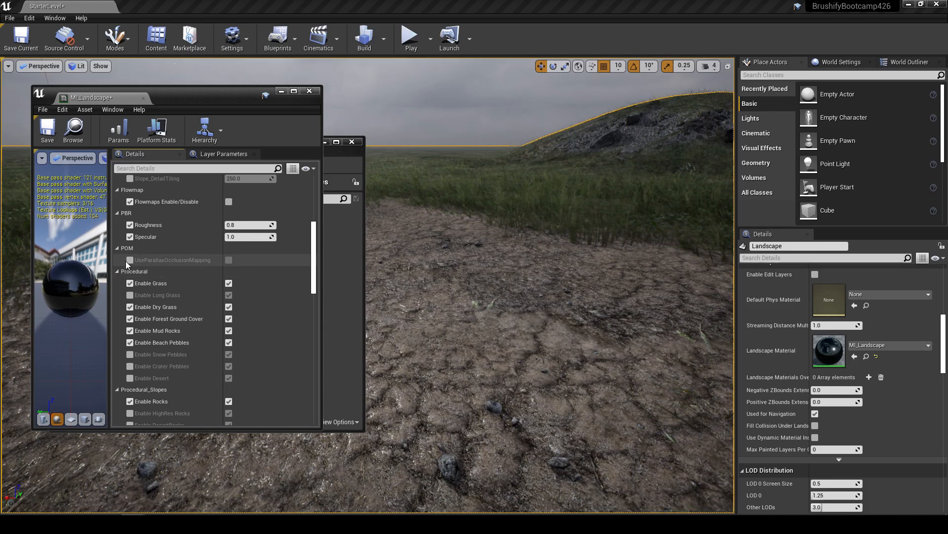
{"action": "left_click", "coordinate": [130, 260]}
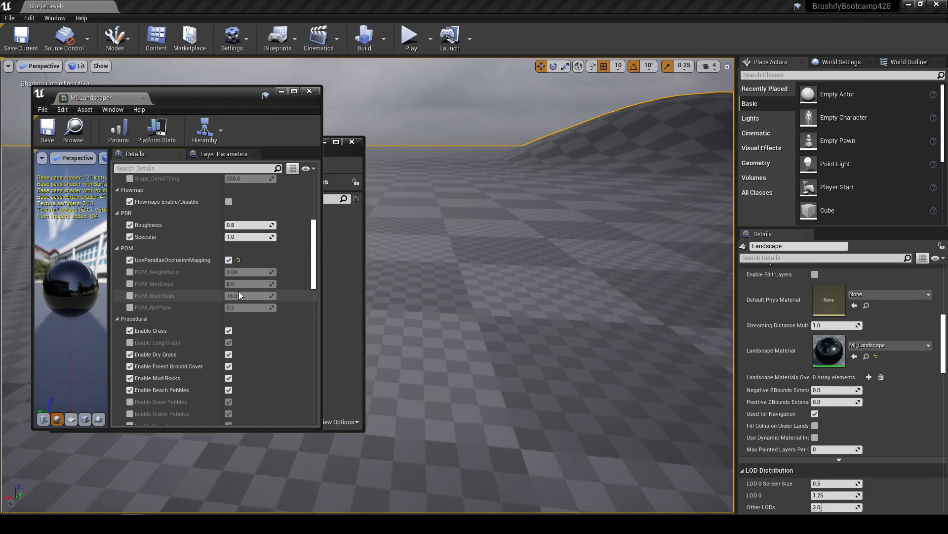
{"action": "left_click", "coordinate": [326, 144]}
{"action": "left_click", "coordinate": [325, 144]}
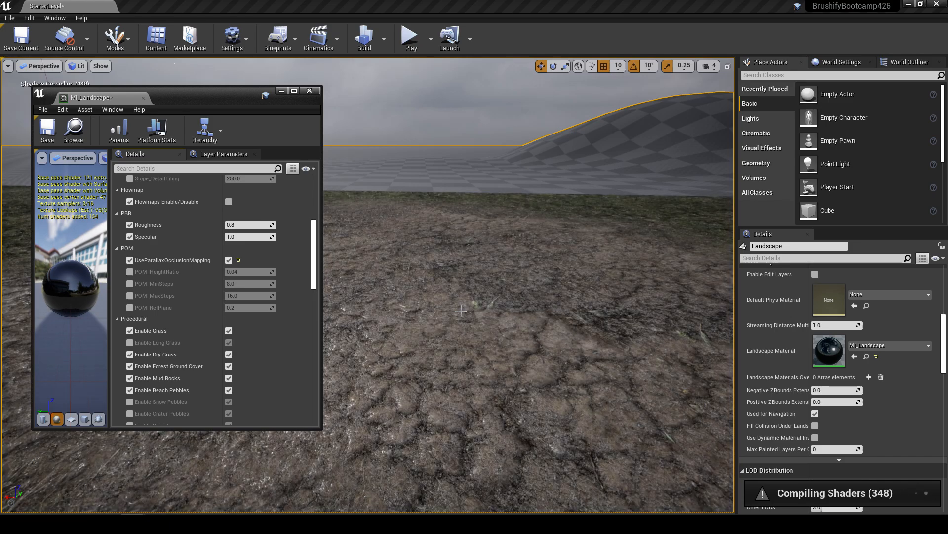
Minimize the material instance window and examine the mud patch's relief with parallax occlusion mapping enabled
{"action": "right_click_drag", "start_coordinate": [526, 324], "coordinate": [526, 324]}
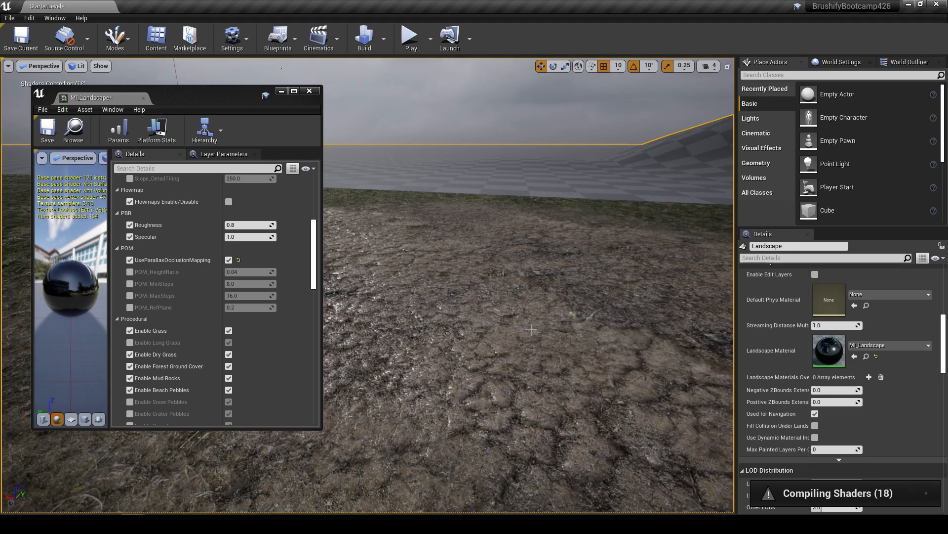
{"action": "left_click", "coordinate": [281, 92]}
{"action": "right_click_drag", "start_coordinate": [385, 237], "coordinate": [386, 237]}
{"action": "right_click_drag", "start_coordinate": [450, 297], "coordinate": [450, 297]}
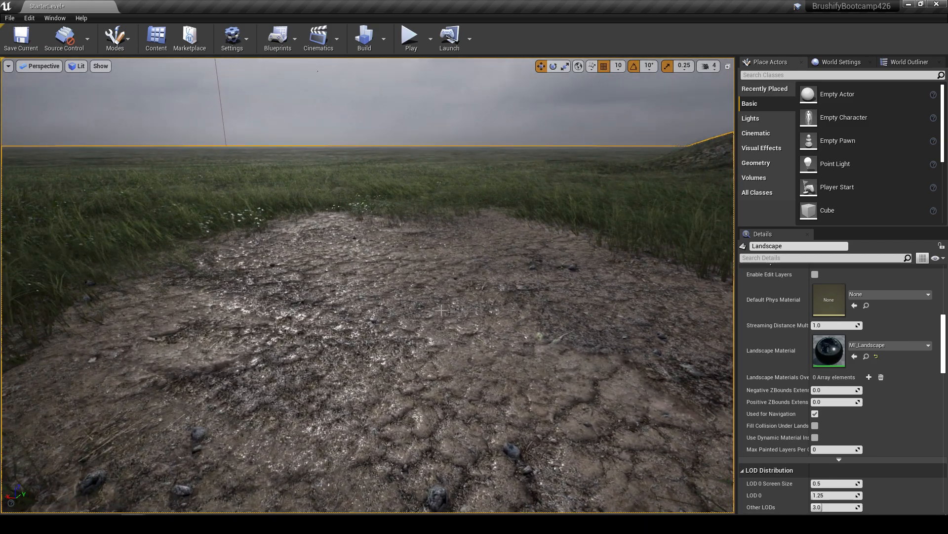
{"action": "right_click_drag", "start_coordinate": [436, 315], "coordinate": [404, 307]}
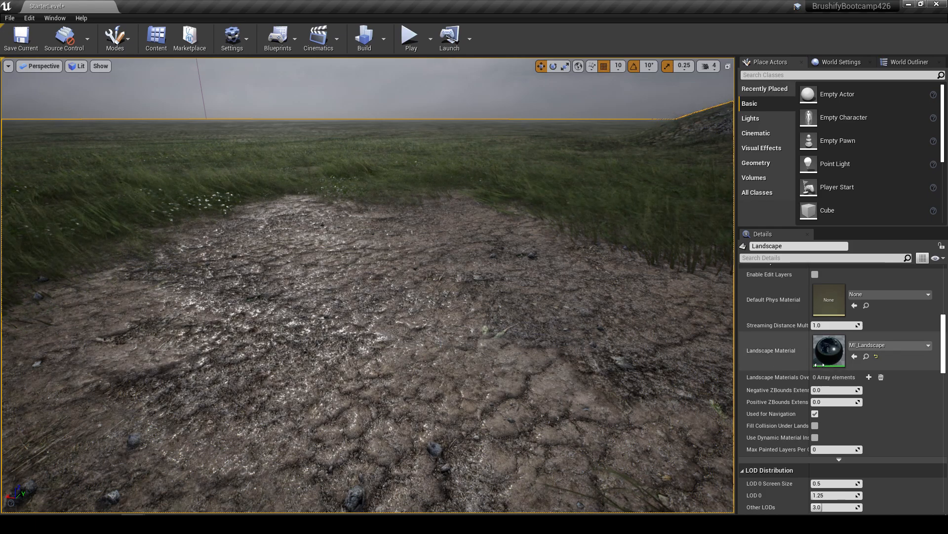
Locate the landscape material in the Content Browser and open the folder Brushify/Materials/Landscape/Materials/Mud
{"action": "left_click", "coordinate": [866, 356]}
{"action": "left_click", "coordinate": [84, 218]}
{"action": "left_click", "coordinate": [309, 237]}
{"action": "double_click", "coordinate": [310, 238]}
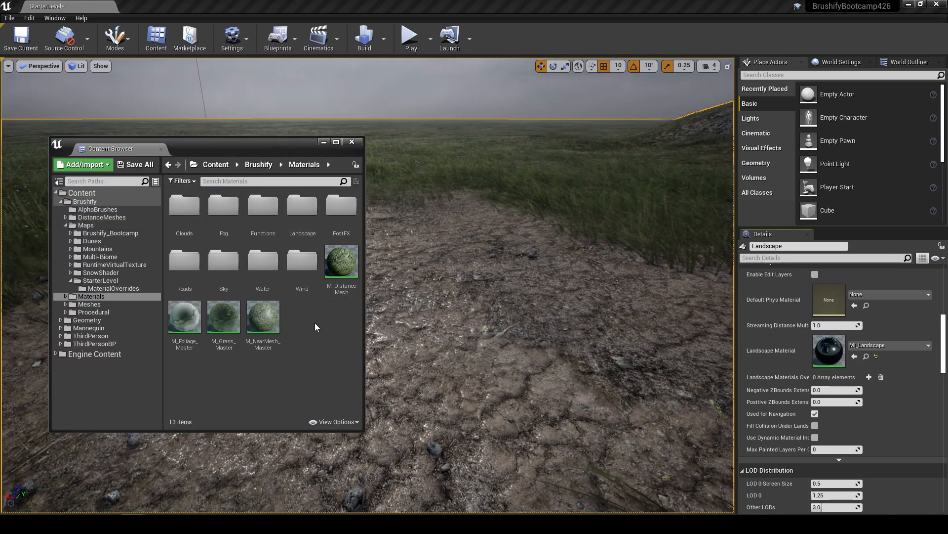
{"action": "double_click", "coordinate": [311, 228]}
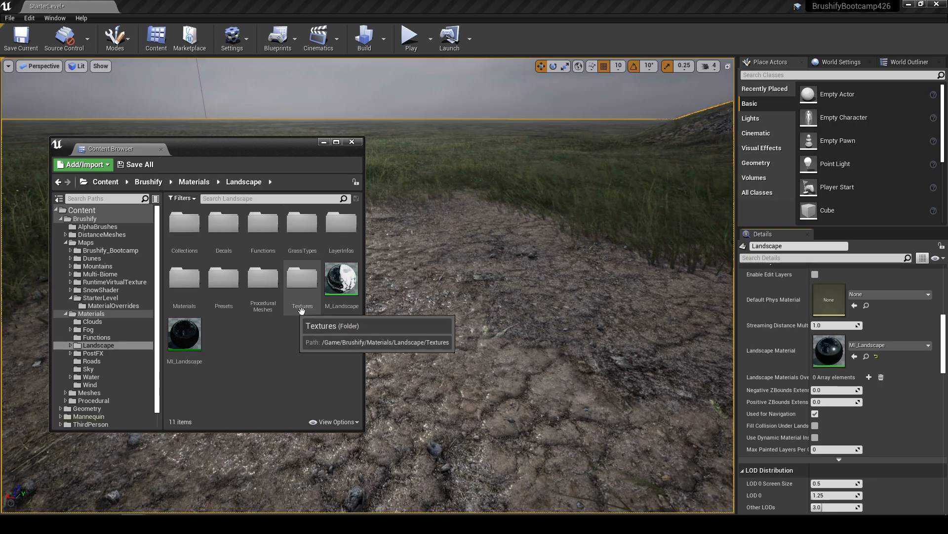
{"action": "double_click", "coordinate": [197, 290]}
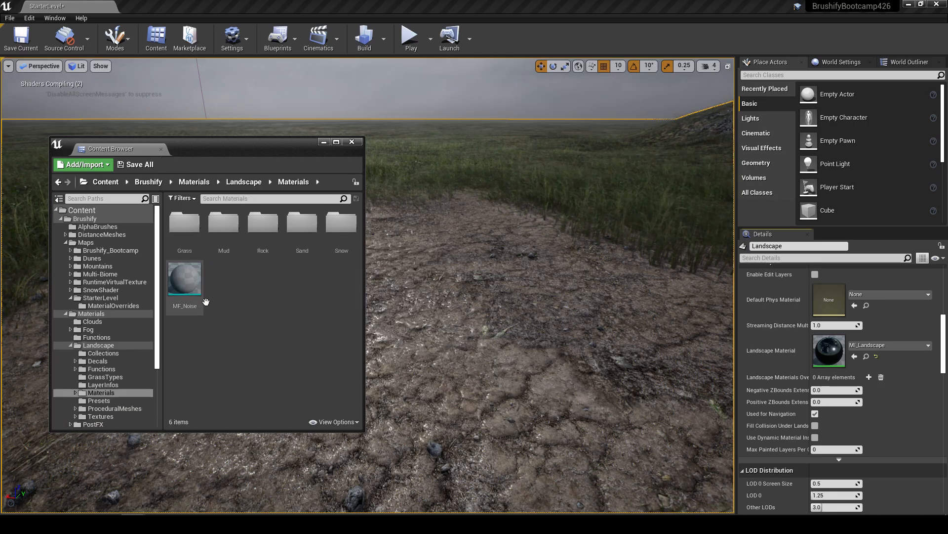
{"action": "double_click", "coordinate": [232, 247]}
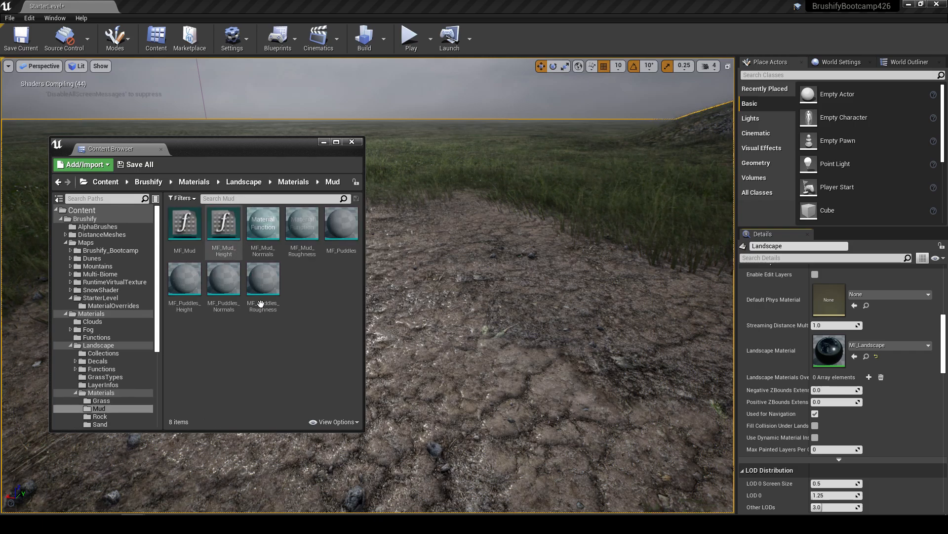
Open the MF_Mud material function, maximize its editor window and fit the whole node graph in view
{"action": "mouse_move", "coordinate": [444, 277]}
{"action": "right_mouse_down"}
{"action": "mouse_move", "coordinate": [460, 257]}
{"action": "mouse_move", "coordinate": [420, 262]}
{"action": "mouse_move", "coordinate": [435, 261]}
{"action": "right_mouse_up"}
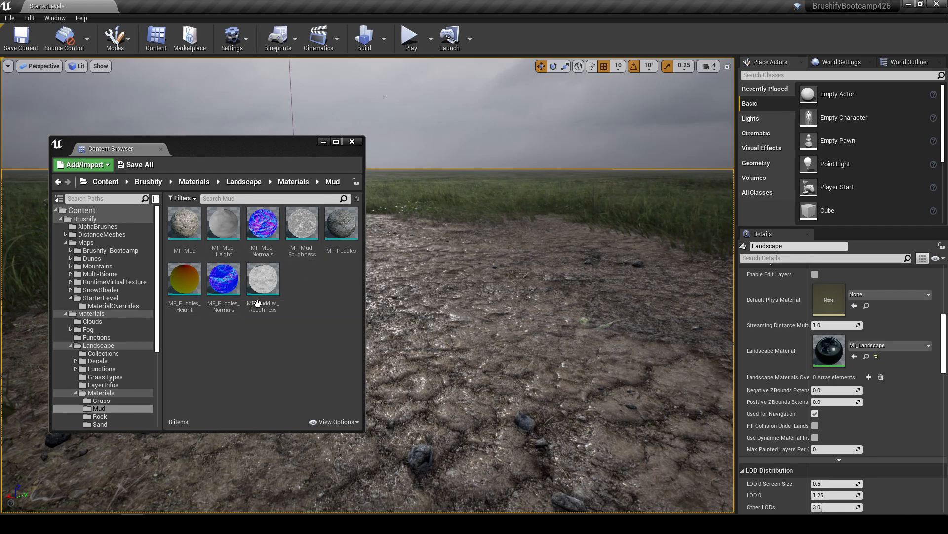
{"action": "key", "text": "w"}
{"action": "right_click_drag", "start_coordinate": [444, 306], "coordinate": [463, 298]}
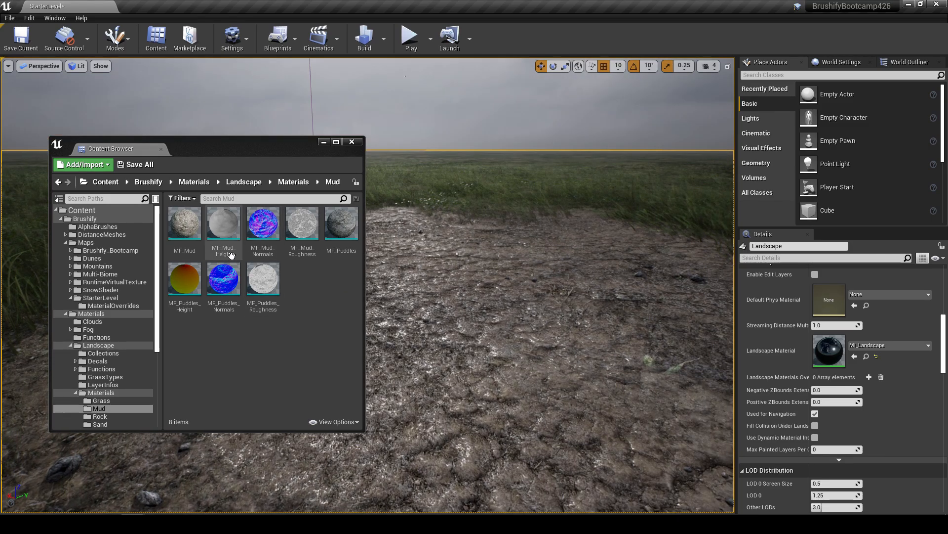
{"action": "double_click", "coordinate": [192, 237]}
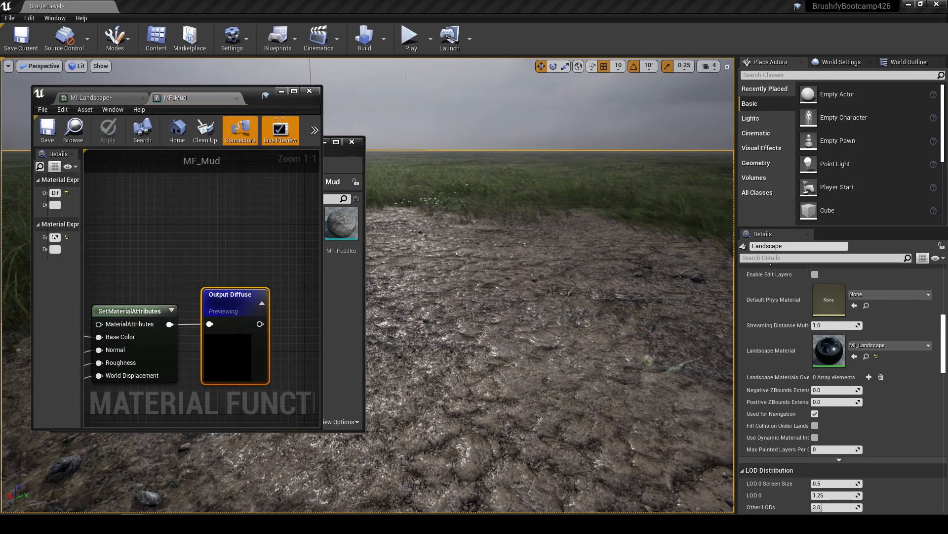
{"action": "left_click", "coordinate": [295, 94]}
{"action": "scroll", "coordinate": [627, 277], "scroll_direction": "down", "scroll_amount": 4}
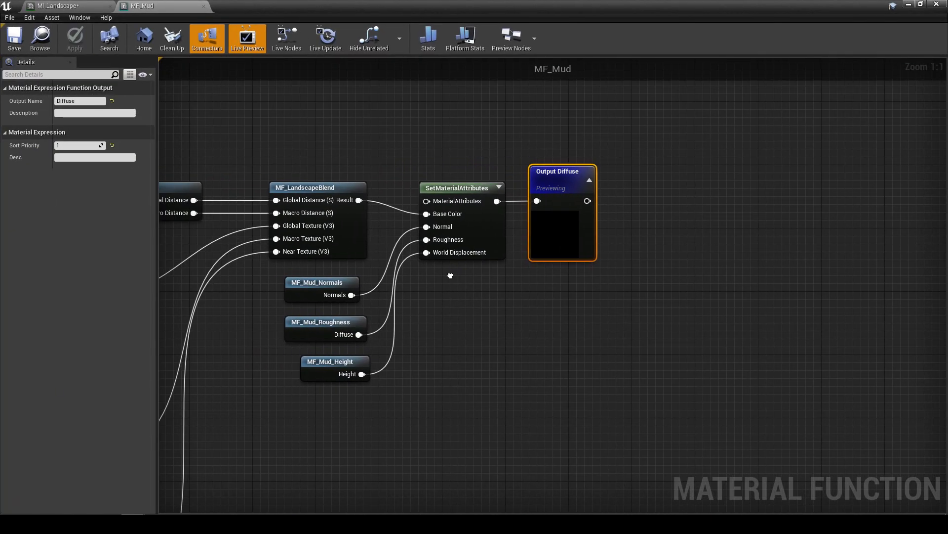
{"action": "right_click_drag", "start_coordinate": [617, 306], "coordinate": [639, 230]}
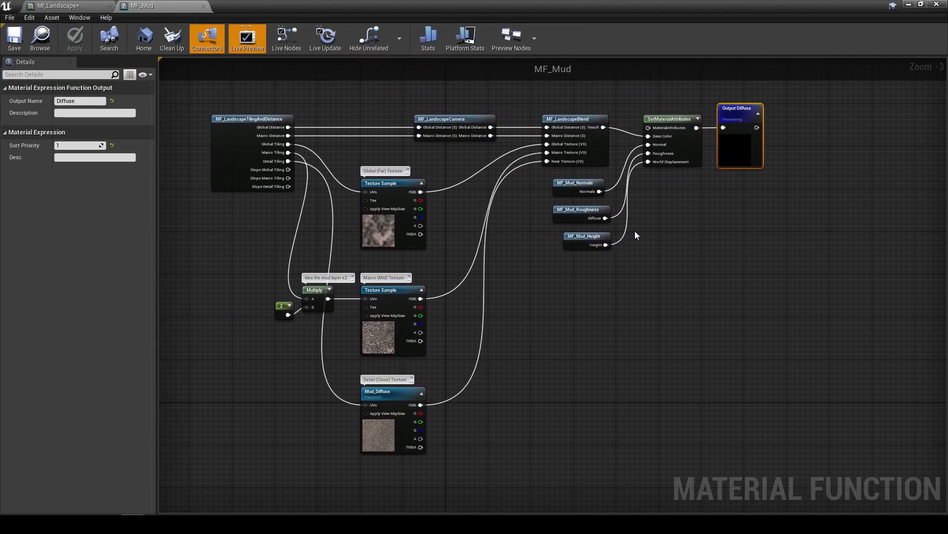
{"action": "scroll", "coordinate": [601, 279], "scroll_direction": "up", "scroll_amount": 1}
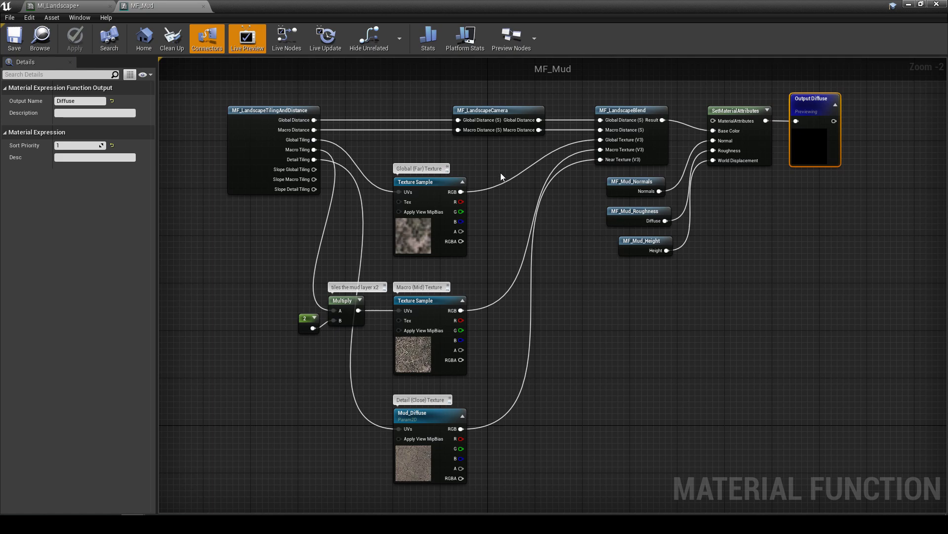
Examine how MF_Mud blends its global, macro and detail textures and feeds normals, roughness and height into the material attributes
{"action": "left_click_drag", "start_coordinate": [213, 91], "coordinate": [852, 485]}
{"action": "left_click", "coordinate": [706, 390]}
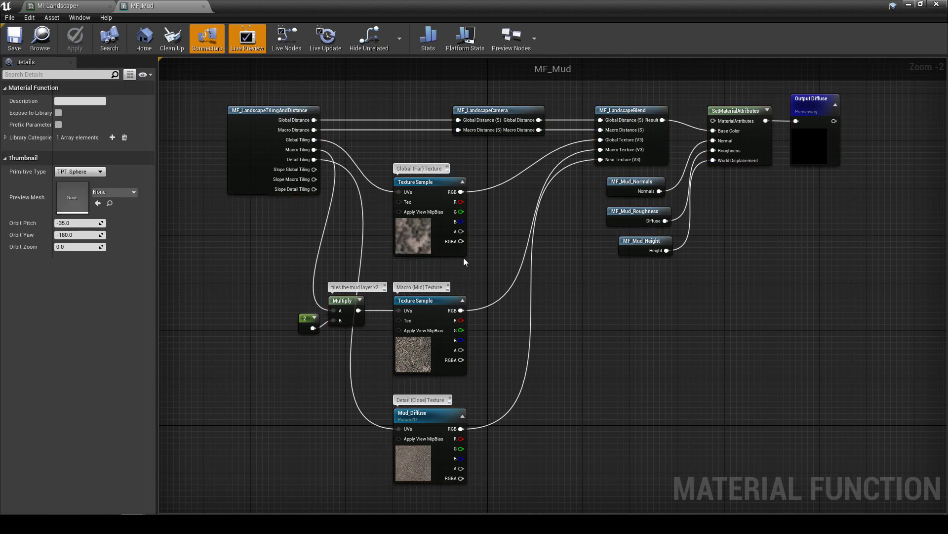
{"action": "mouse_move", "coordinate": [570, 325]}
{"action": "right_mouse_down"}
{"action": "mouse_move", "coordinate": [553, 327]}
{"action": "mouse_move", "coordinate": [562, 337]}
{"action": "right_mouse_up"}
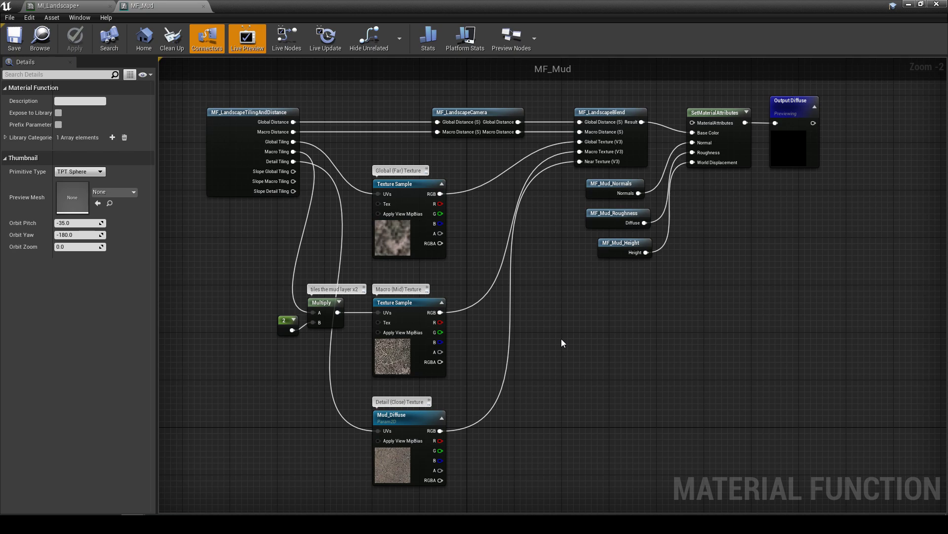
{"action": "right_click_drag", "start_coordinate": [561, 340], "coordinate": [564, 338]}
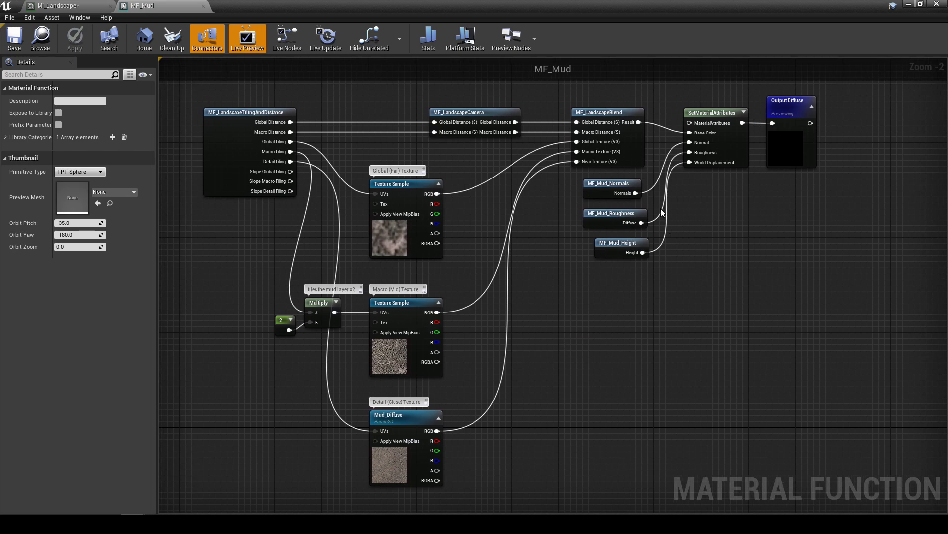
{"action": "mouse_move", "coordinate": [546, 356]}
{"action": "right_mouse_down"}
{"action": "mouse_move", "coordinate": [536, 354]}
{"action": "mouse_move", "coordinate": [554, 357]}
{"action": "right_mouse_up"}
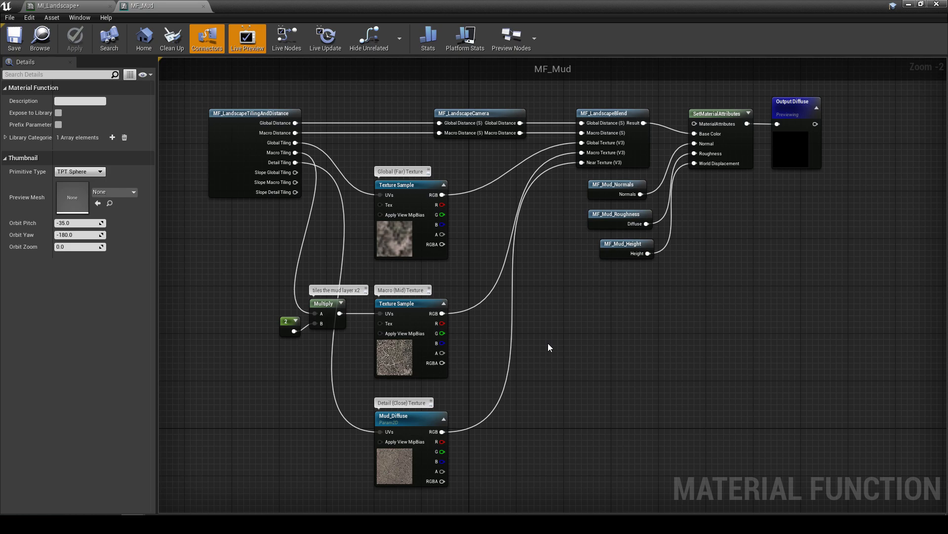
{"action": "left_click_drag", "start_coordinate": [224, 97], "coordinate": [805, 484]}
{"action": "left_click", "coordinate": [550, 390]}
Locate the mud function in the Content Browser and open the neighbouring MF_Puddles material function
{"action": "left_click", "coordinate": [48, 43]}
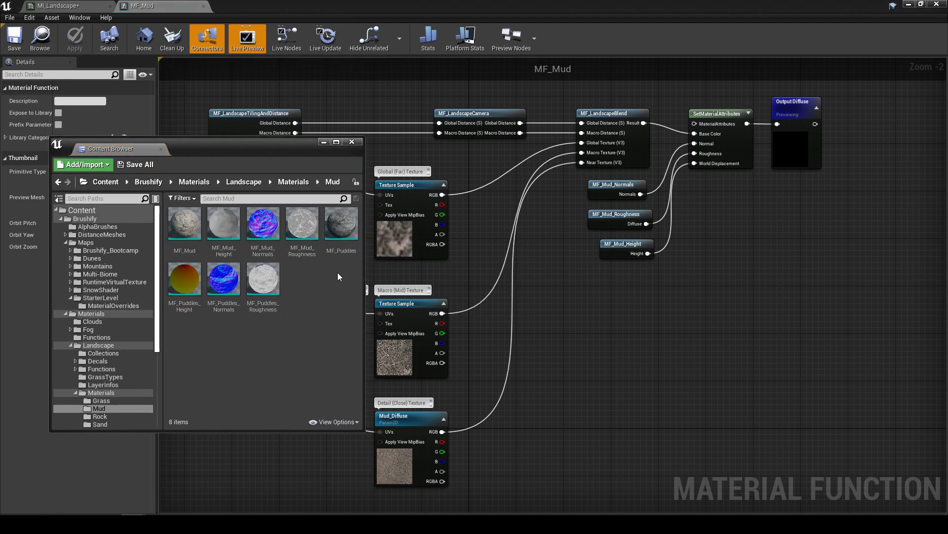
{"action": "double_click", "coordinate": [341, 225]}
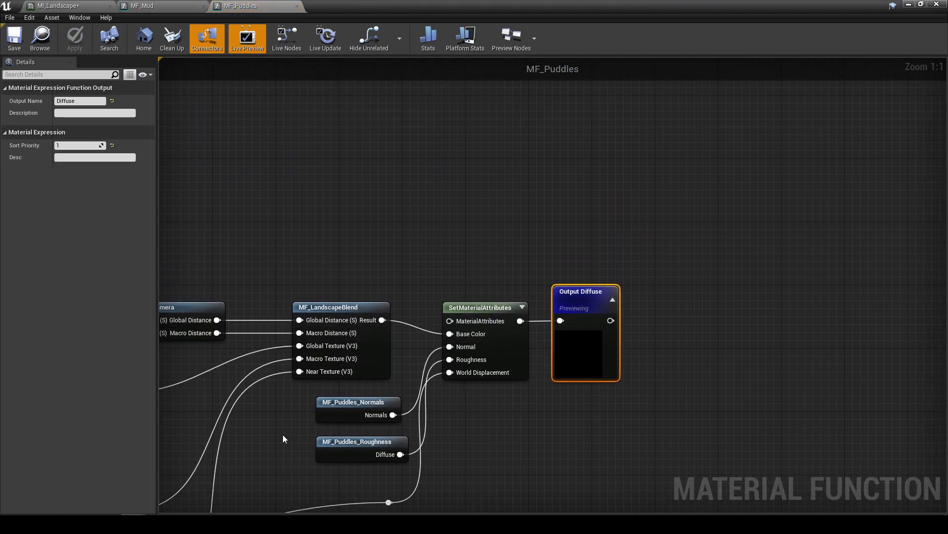
{"action": "scroll", "coordinate": [546, 216], "scroll_direction": "down", "scroll_amount": 3}
{"action": "right_click_drag", "start_coordinate": [535, 244], "coordinate": [585, 266]}
{"action": "scroll", "coordinate": [568, 257], "scroll_direction": "up", "scroll_amount": 1}
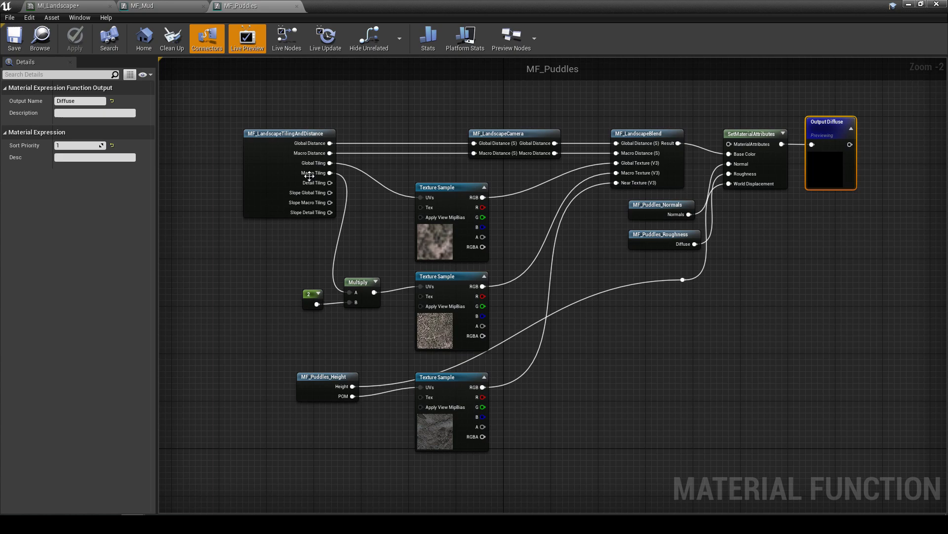
Examine the MF_Puddles node layout, checking the macro texture sample and the near texture sample that uses T_Puddles_D
{"action": "left_click_drag", "start_coordinate": [226, 108], "coordinate": [838, 436]}
{"action": "left_click", "coordinate": [618, 325]}
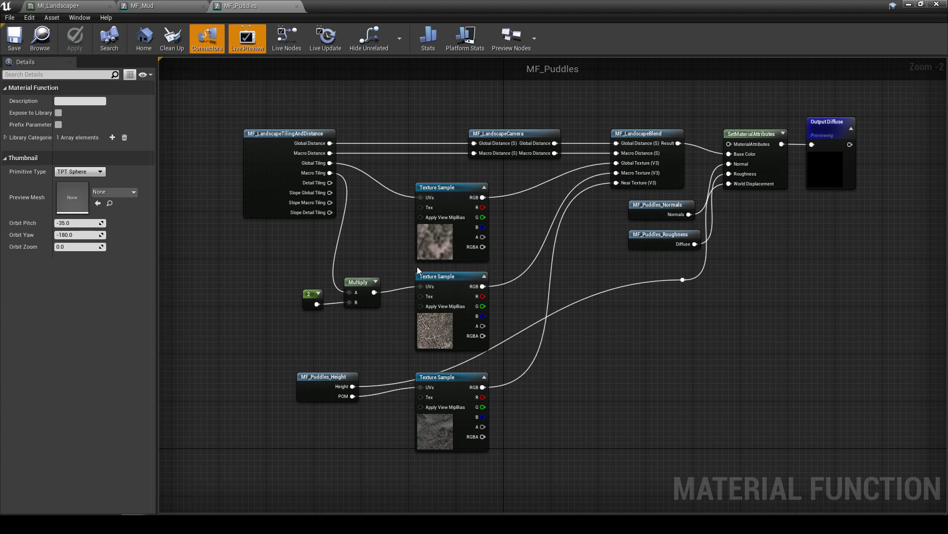
{"action": "left_click", "coordinate": [442, 321]}
{"action": "left_click", "coordinate": [434, 426]}
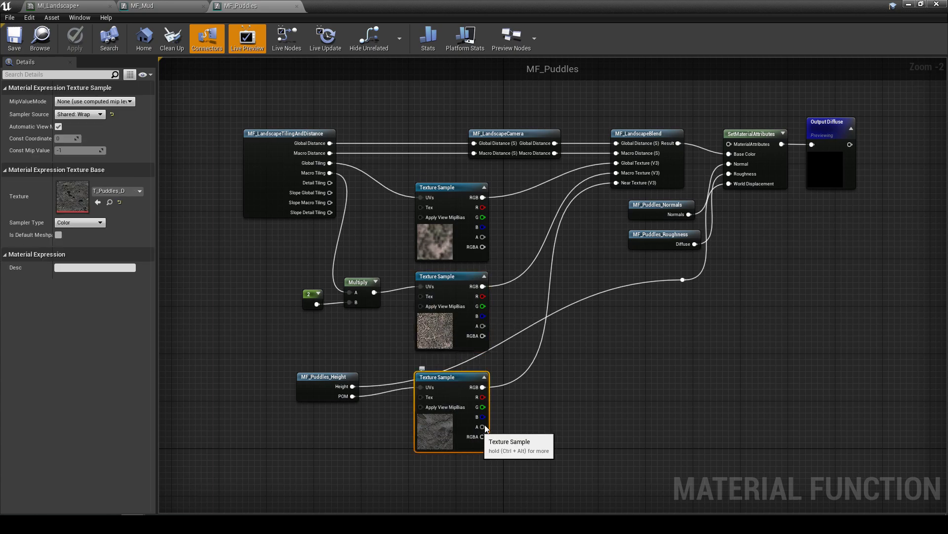
Select the MF_Puddles_Height node and trace its Height output to World Displacement and its POM output to the texture sample's UVs
{"action": "right_click_drag", "start_coordinate": [565, 399], "coordinate": [545, 399]}
{"action": "scroll", "coordinate": [337, 412], "scroll_direction": "up", "scroll_amount": 1}
{"action": "right_click_drag", "start_coordinate": [337, 413], "coordinate": [361, 393]}
{"action": "left_click", "coordinate": [328, 358]}
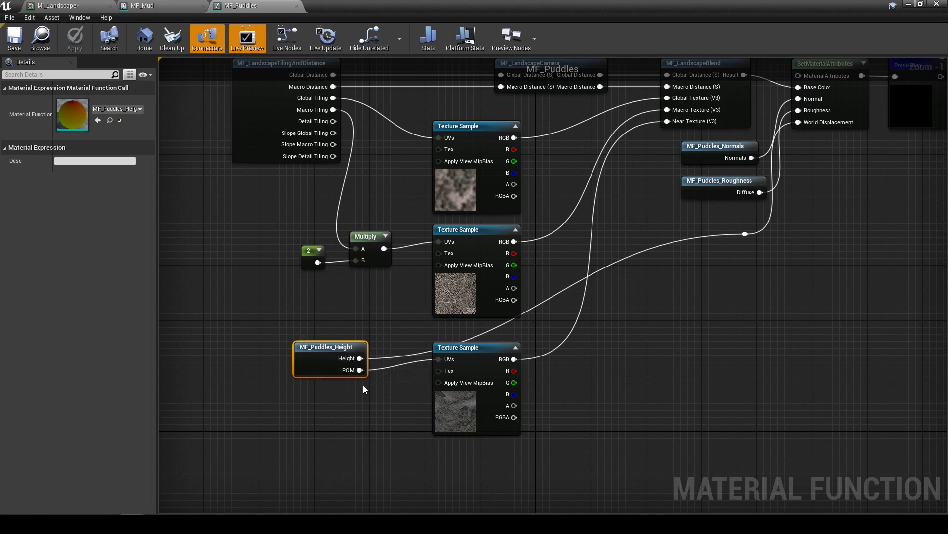
{"action": "scroll", "coordinate": [366, 400], "scroll_direction": "up", "scroll_amount": 1}
{"action": "right_click_drag", "start_coordinate": [365, 399], "coordinate": [348, 369]}
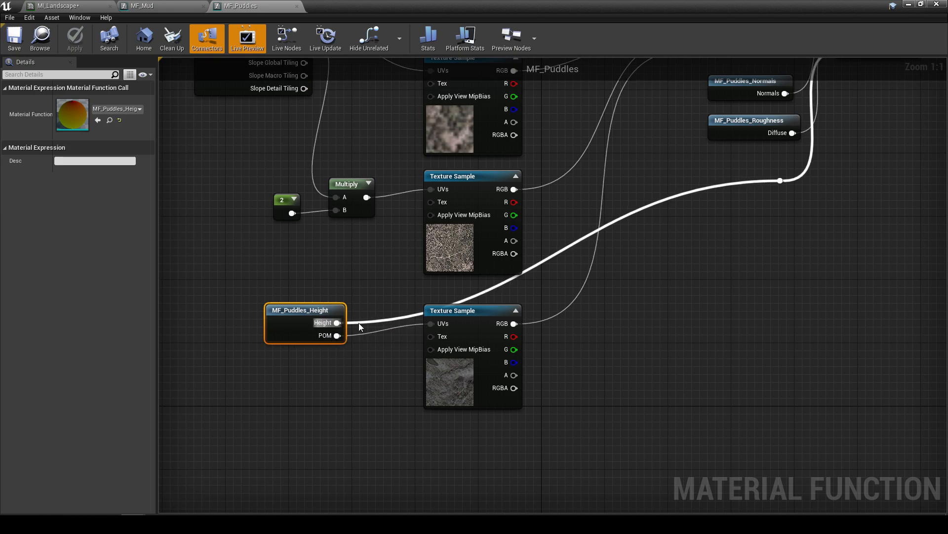
{"action": "scroll", "coordinate": [358, 322], "scroll_direction": "down", "scroll_amount": 3}
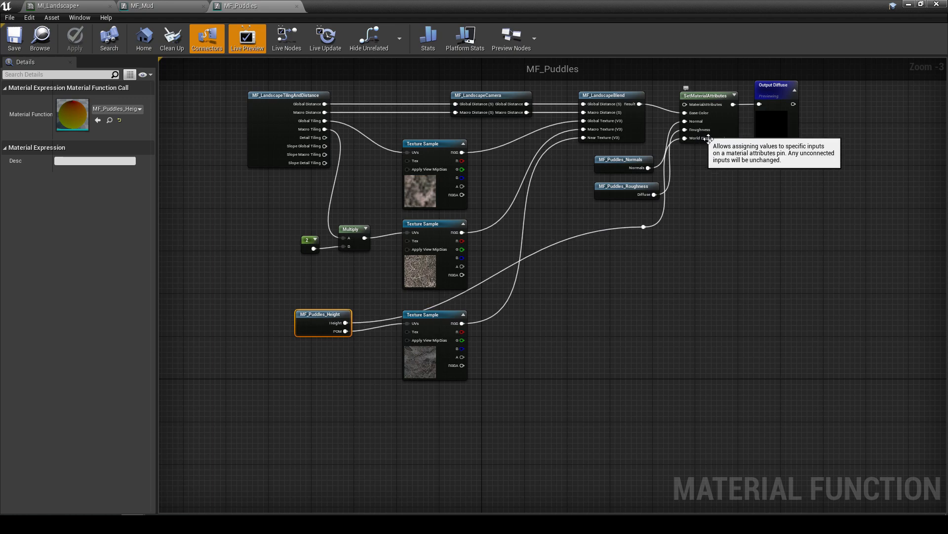
{"action": "scroll", "coordinate": [390, 340], "scroll_direction": "up", "scroll_amount": 2}
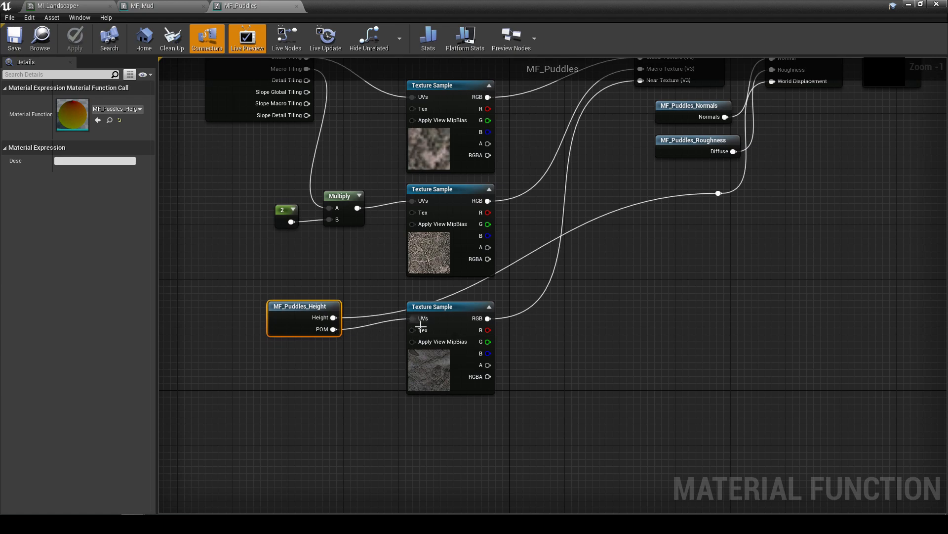
{"action": "scroll", "coordinate": [410, 327], "scroll_direction": "up", "scroll_amount": 1}
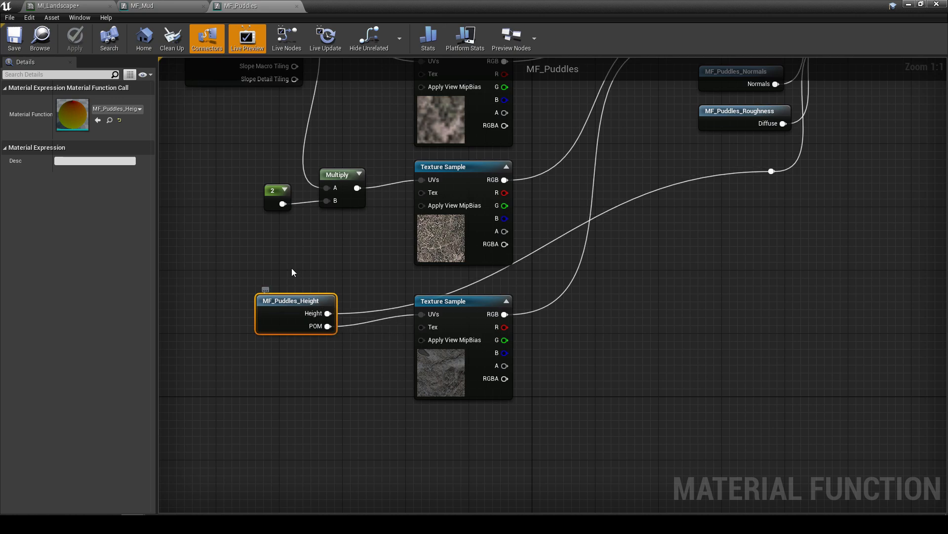
Switch to the MI_Landscape material instance and read the description of UseParallaxOcclusionMapping in the POM group
{"action": "left_click", "coordinate": [74, 5]}
{"action": "scroll", "coordinate": [372, 331], "scroll_direction": "down", "scroll_amount": 6}
{"action": "left_click", "coordinate": [345, 354]}
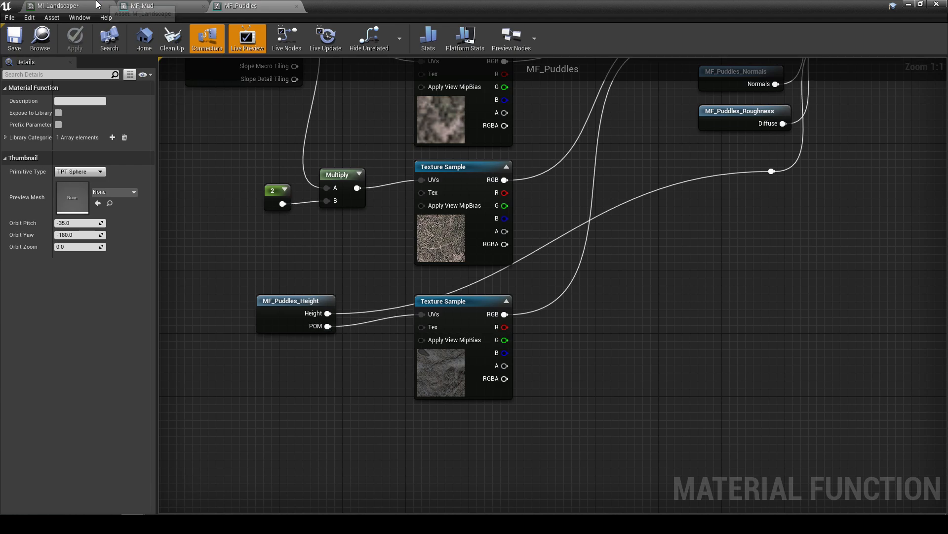
{"action": "left_click", "coordinate": [97, 6]}
{"action": "scroll", "coordinate": [307, 277], "scroll_direction": "down", "scroll_amount": 2}
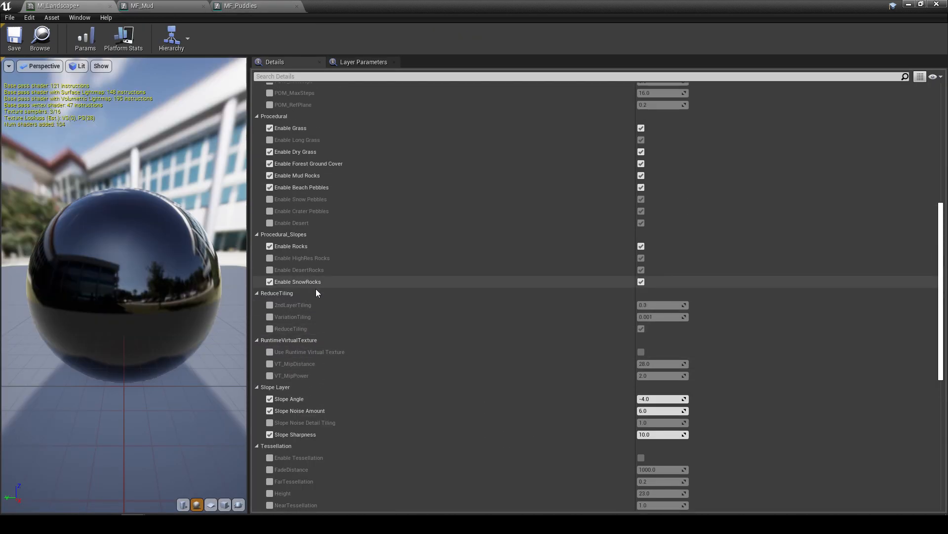
{"action": "scroll", "coordinate": [321, 371], "scroll_direction": "up", "scroll_amount": 15}
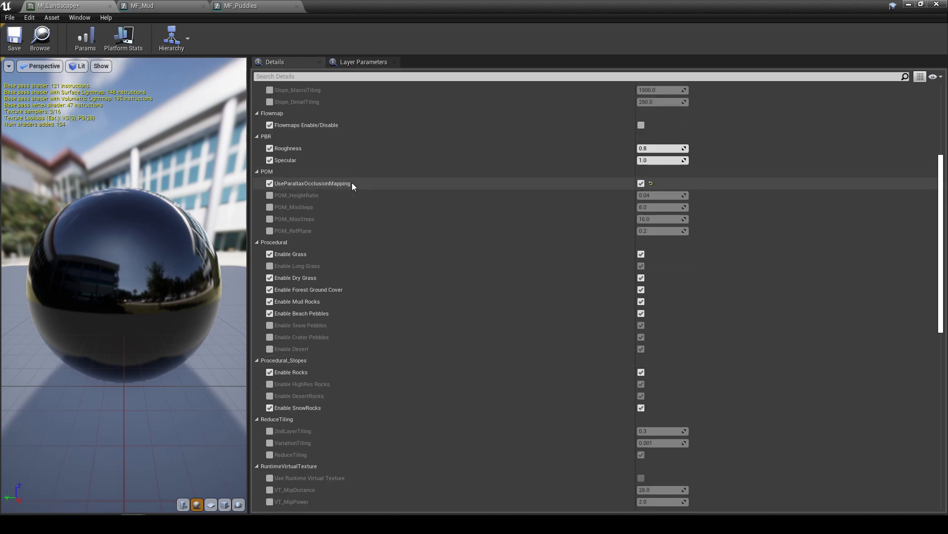
{"action": "mouse_move", "coordinate": [343, 183]}
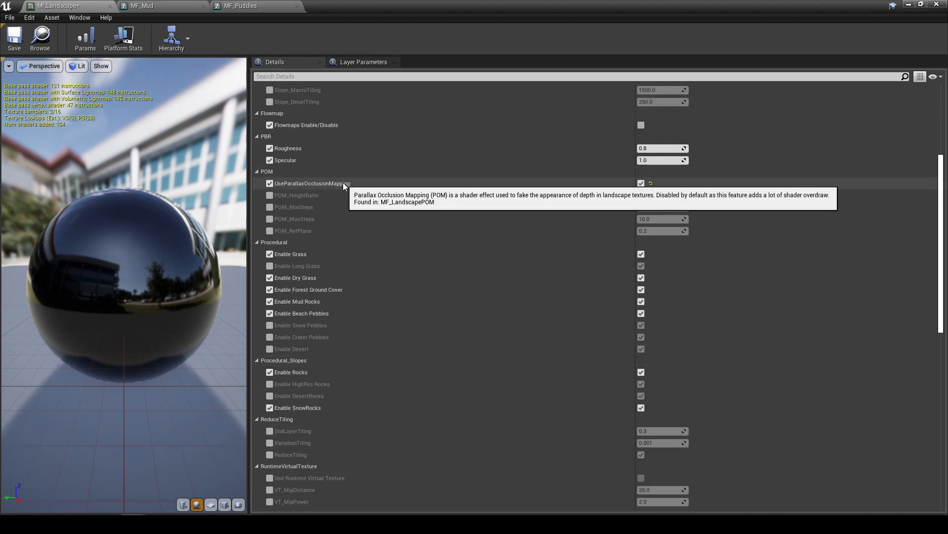
Return to MF_Puddles and shift the T_Puddles_D texture sample slightly down in the graph
{"action": "left_click", "coordinate": [241, 5]}
{"action": "right_click_drag", "start_coordinate": [360, 290], "coordinate": [286, 282]}
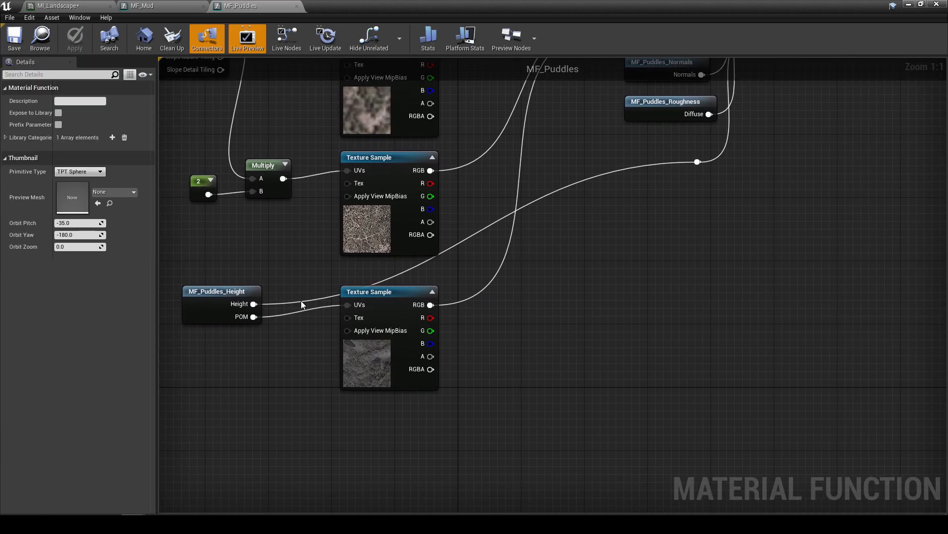
{"action": "left_click", "coordinate": [367, 384]}
{"action": "left_click_drag", "start_coordinate": [369, 379], "coordinate": [368, 371]}
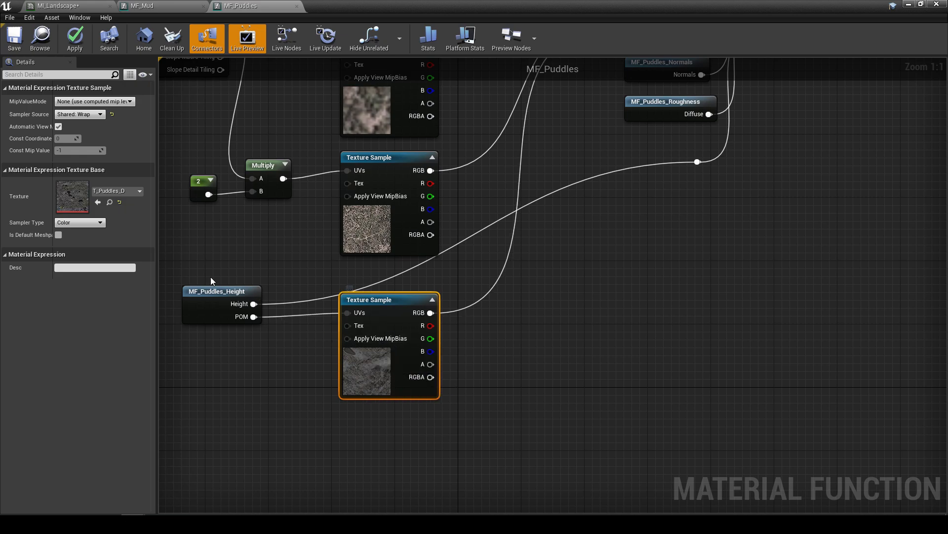
Locate the sample's T_Puddles_D texture in the Content Browser, open it for inspection, and close it again
{"action": "left_click", "coordinate": [110, 202]}
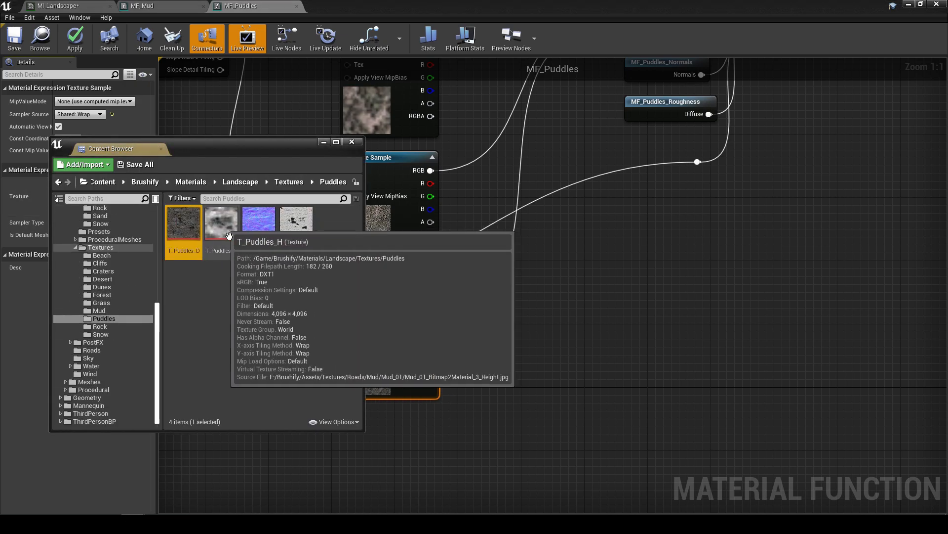
{"action": "double_click", "coordinate": [186, 236]}
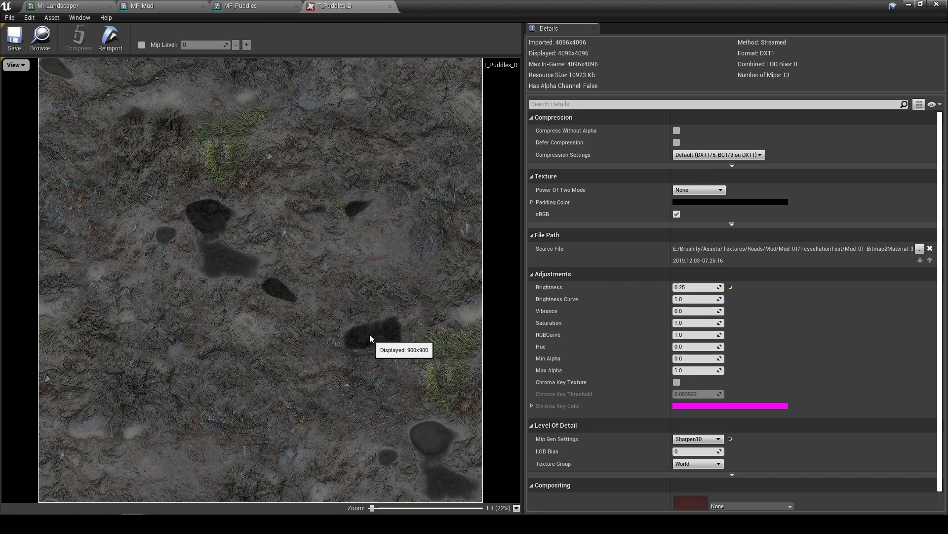
{"action": "left_click", "coordinate": [248, 5]}
{"action": "left_click", "coordinate": [390, 6]}
Open the MF_Puddles_Height material function from its node in the MF_Puddles graph
{"action": "scroll", "coordinate": [465, 283], "scroll_direction": "down", "scroll_amount": 3}
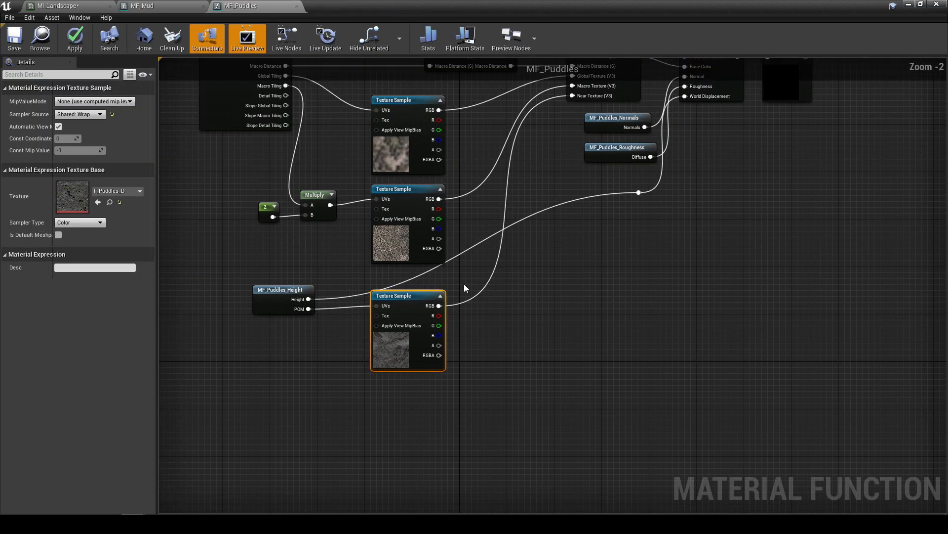
{"action": "right_click_drag", "start_coordinate": [467, 282], "coordinate": [431, 345]}
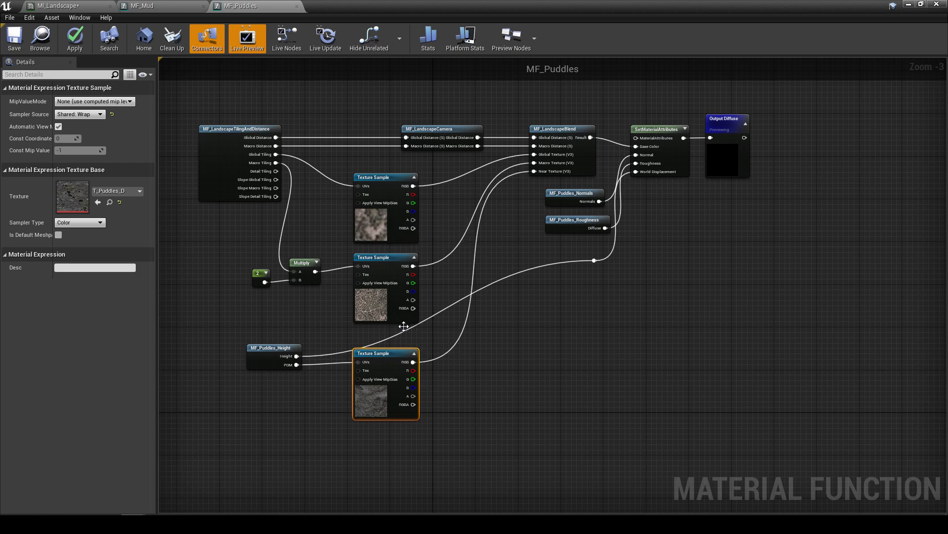
{"action": "right_click_drag", "start_coordinate": [465, 376], "coordinate": [419, 375]}
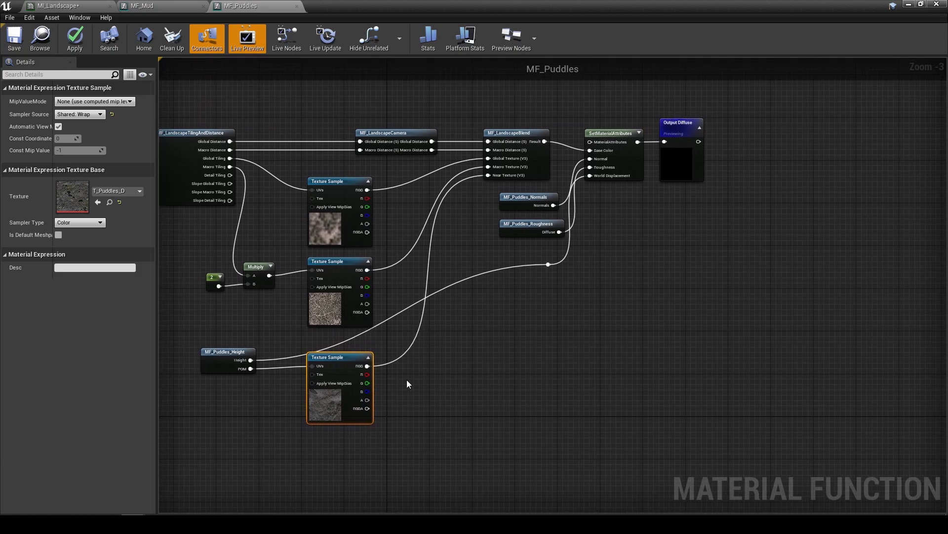
{"action": "left_click", "coordinate": [231, 371]}
{"action": "right_click_drag", "start_coordinate": [236, 383], "coordinate": [289, 380]}
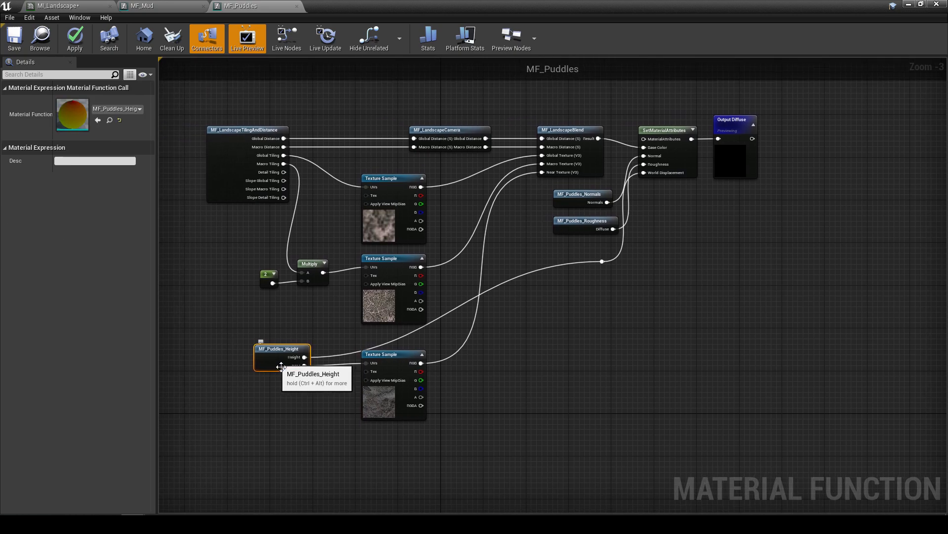
{"action": "double_click", "coordinate": [284, 368]}
Examine the MF_Puddles_Height graph, tracing Detail Tiling and the height texture object into MF_LandscapePOM and the POM output
{"action": "scroll", "coordinate": [266, 401], "scroll_direction": "down", "scroll_amount": 4}
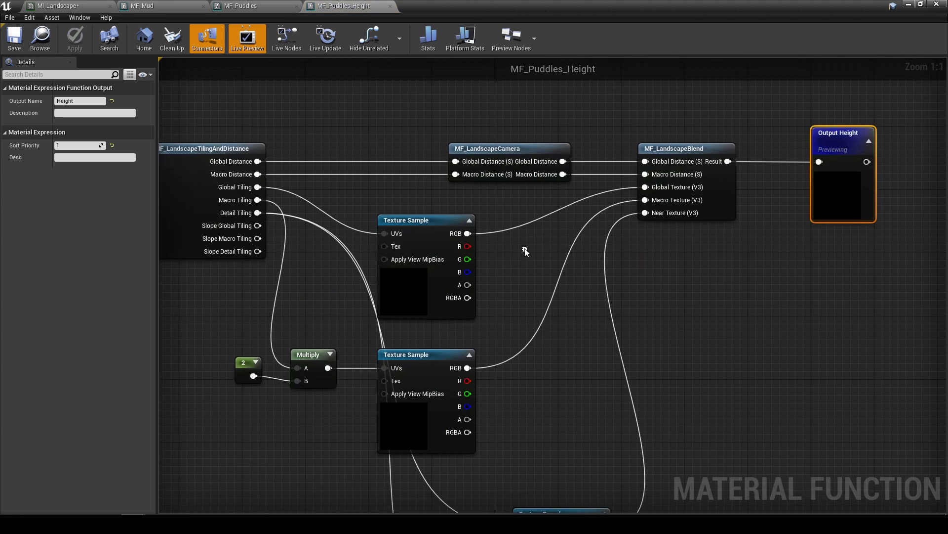
{"action": "scroll", "coordinate": [526, 253], "scroll_direction": "up", "scroll_amount": 2}
{"action": "scroll", "coordinate": [453, 238], "scroll_direction": "down", "scroll_amount": 1}
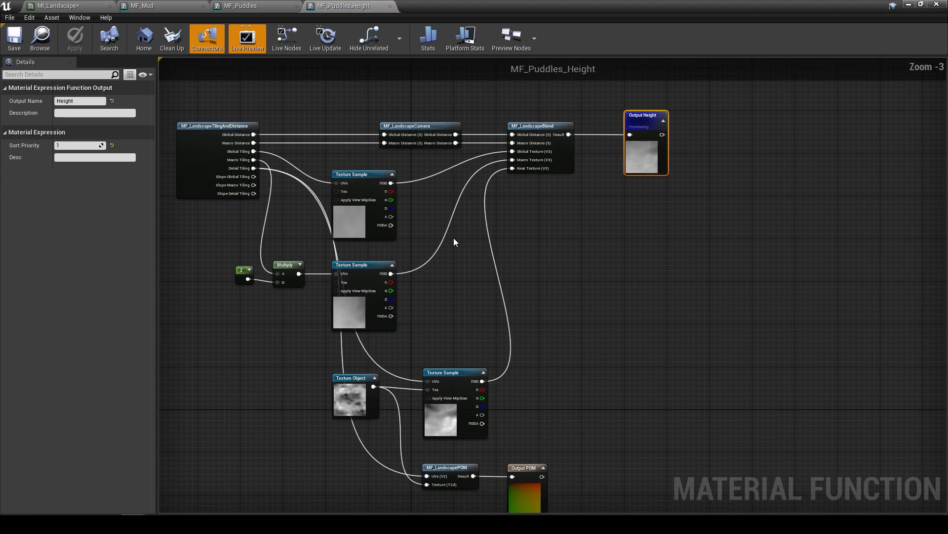
{"action": "right_click_drag", "start_coordinate": [453, 238], "coordinate": [461, 210]}
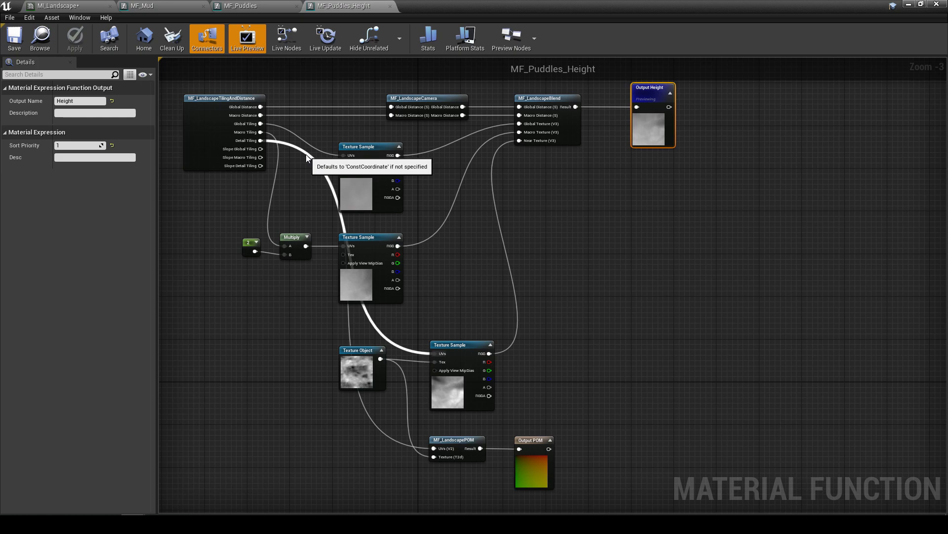
Examine the Texture Sample, the T_Puddles_H texture object and the MF_LandscapePOM node in MF_Puddles_Height, and return to MF_Mud
{"action": "left_click", "coordinate": [458, 347]}
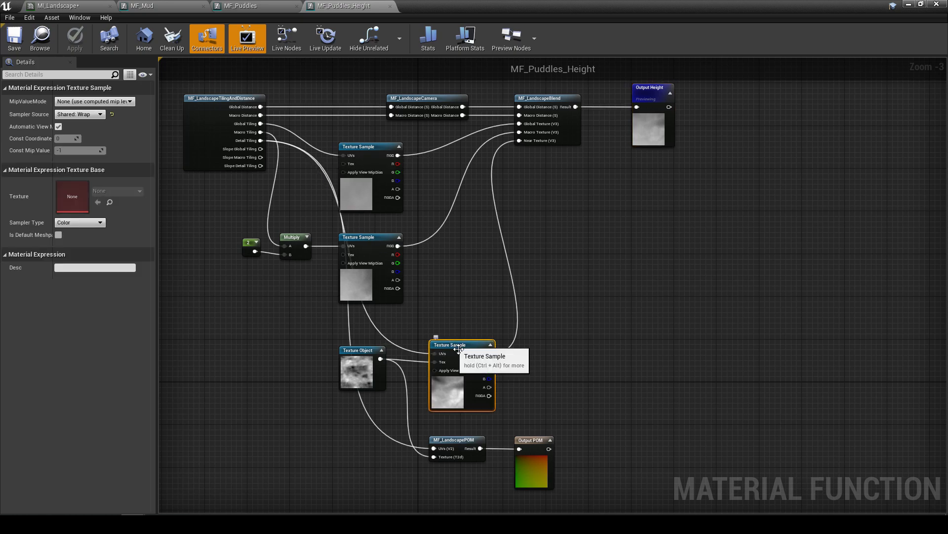
{"action": "scroll", "coordinate": [459, 348], "scroll_direction": "up", "scroll_amount": 3}
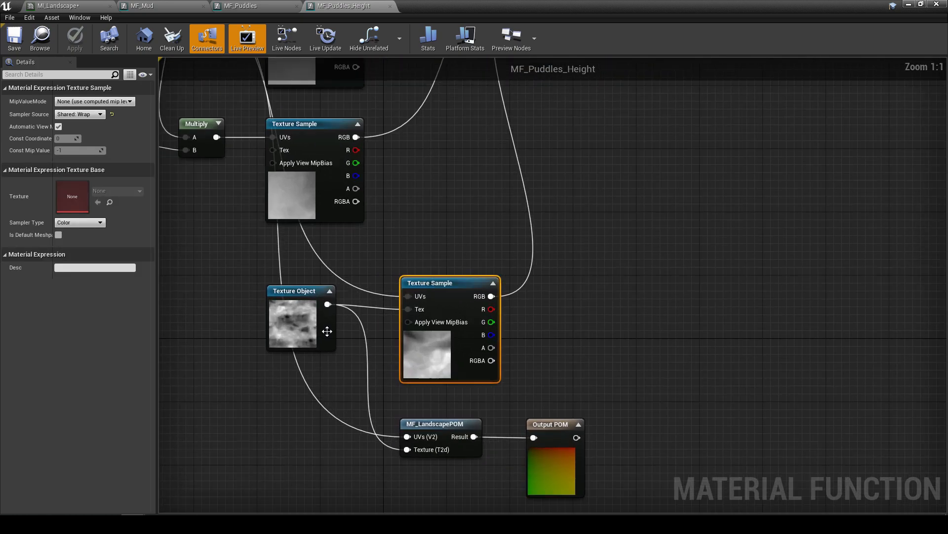
{"action": "left_click_drag", "start_coordinate": [327, 331], "coordinate": [325, 330]}
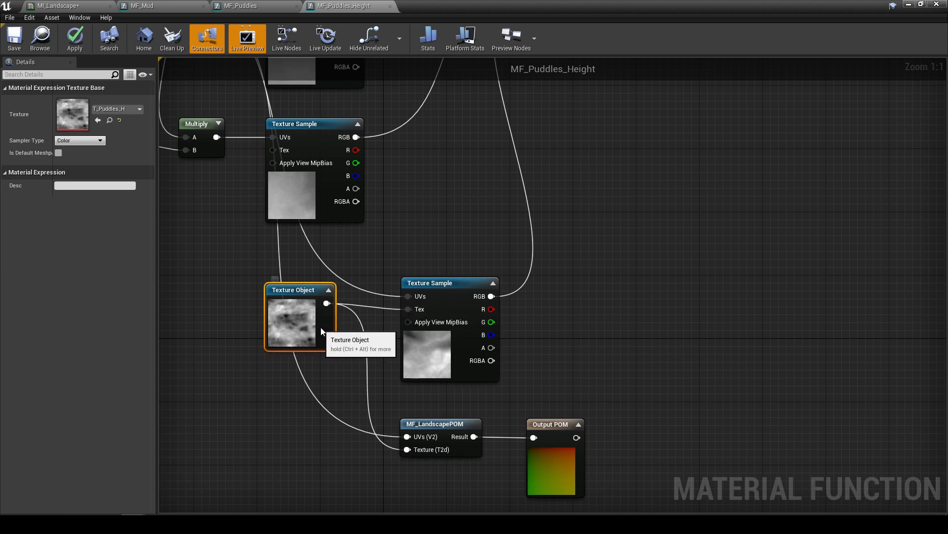
{"action": "right_click_drag", "start_coordinate": [375, 386], "coordinate": [379, 318]}
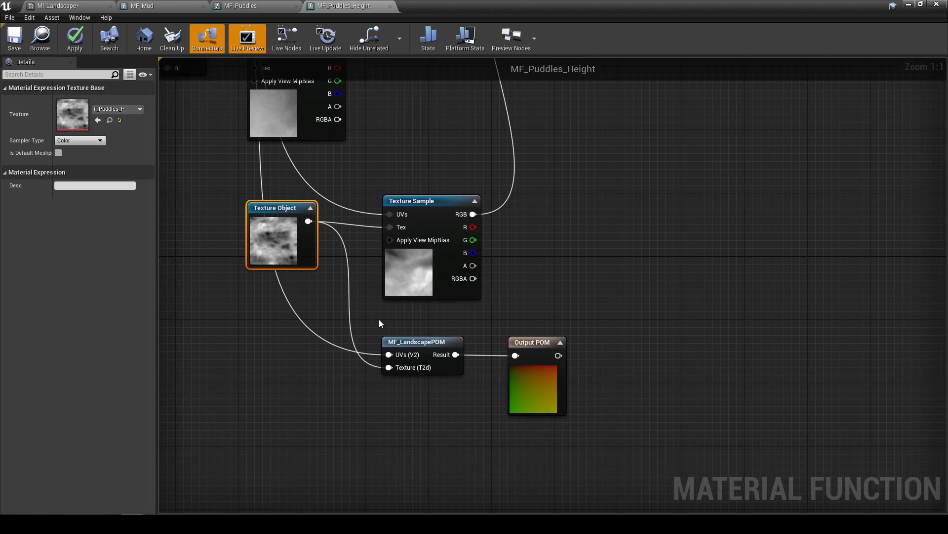
{"action": "left_click", "coordinate": [423, 354]}
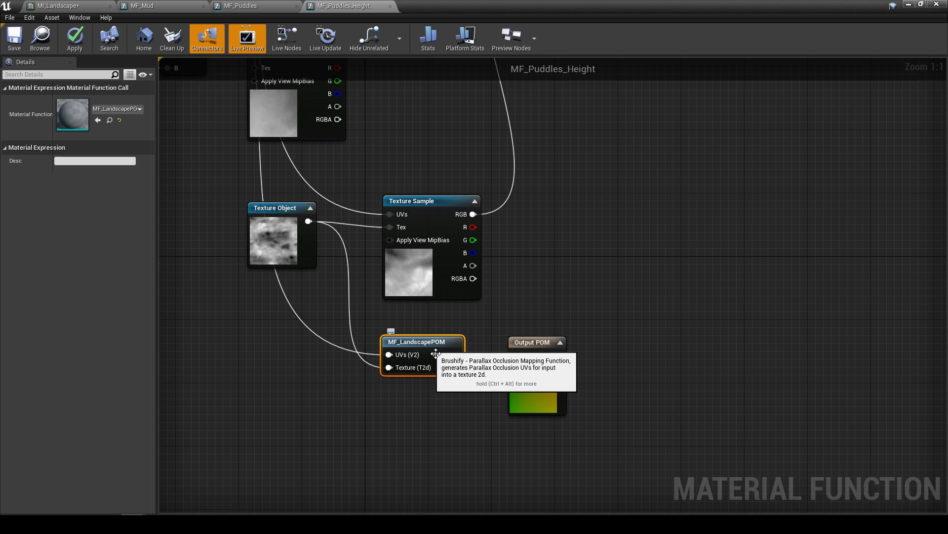
{"action": "left_click", "coordinate": [434, 328]}
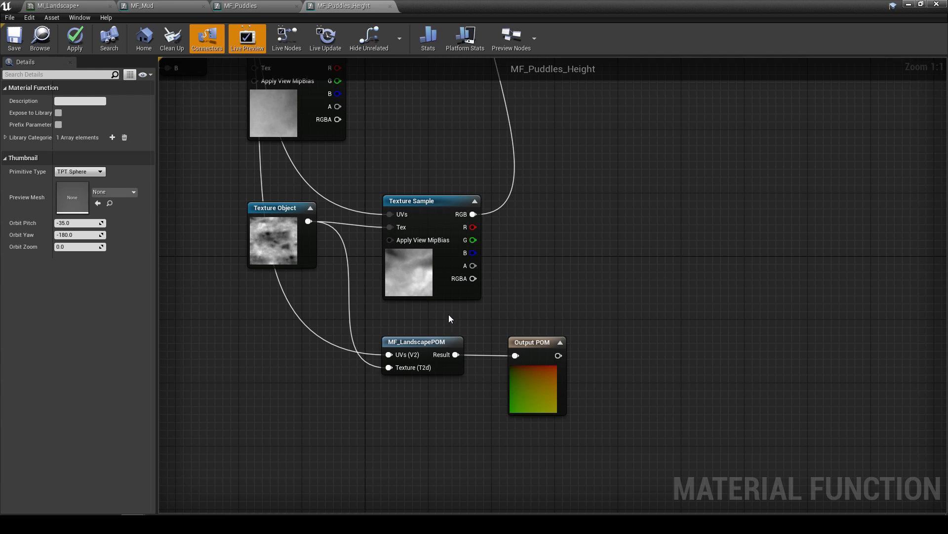
{"action": "left_click", "coordinate": [436, 359]}
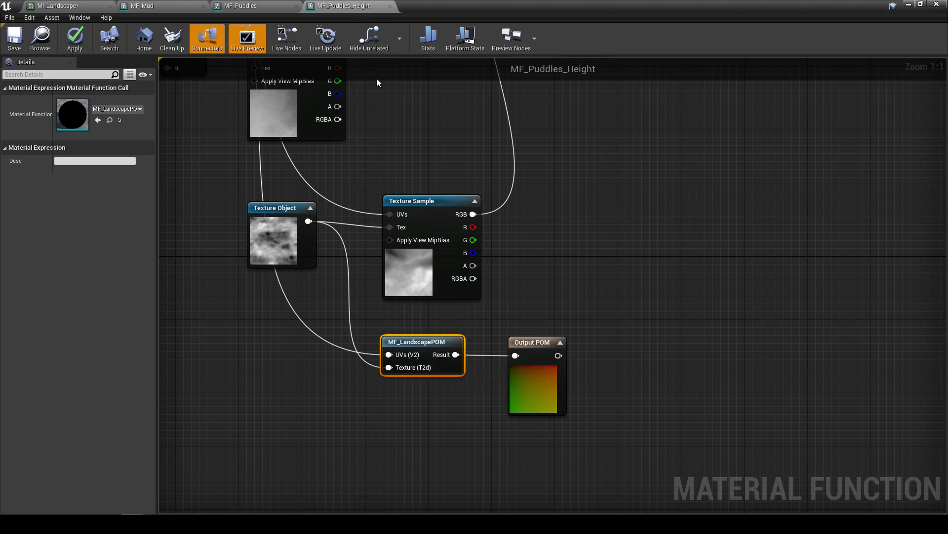
{"action": "left_click", "coordinate": [161, 6]}
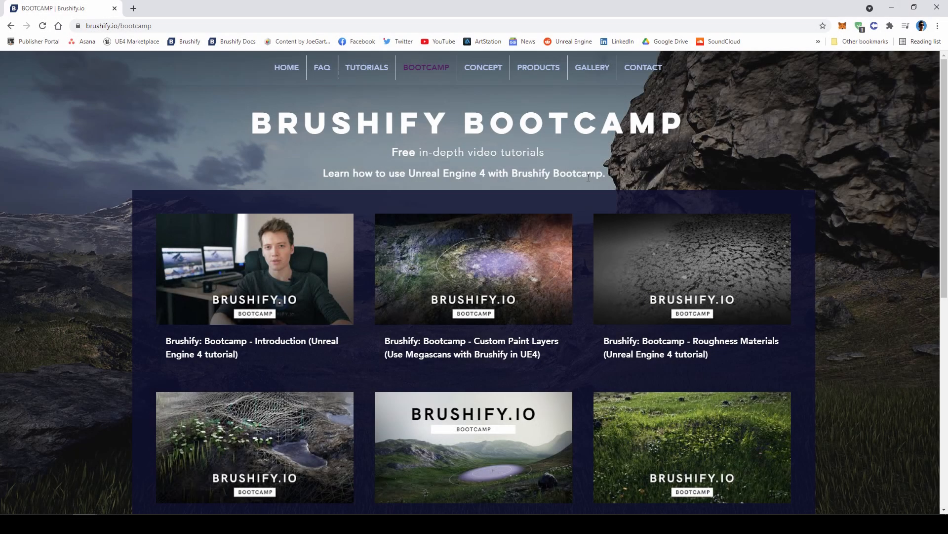
Switch to the web browser and look through the video tutorials on the Brushify Bootcamp page
{"action": "middle_click", "coordinate": [593, 197]}
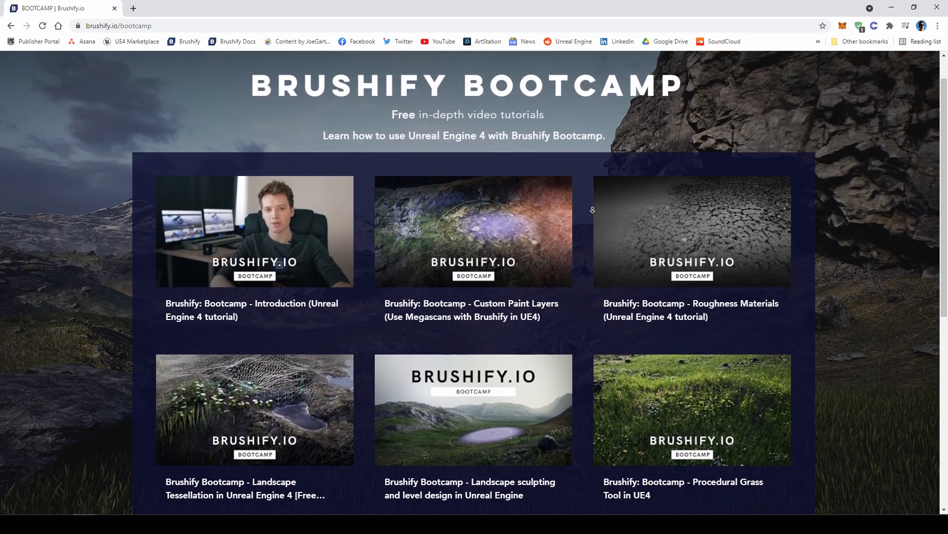
{"action": "middle_click", "coordinate": [593, 211]}
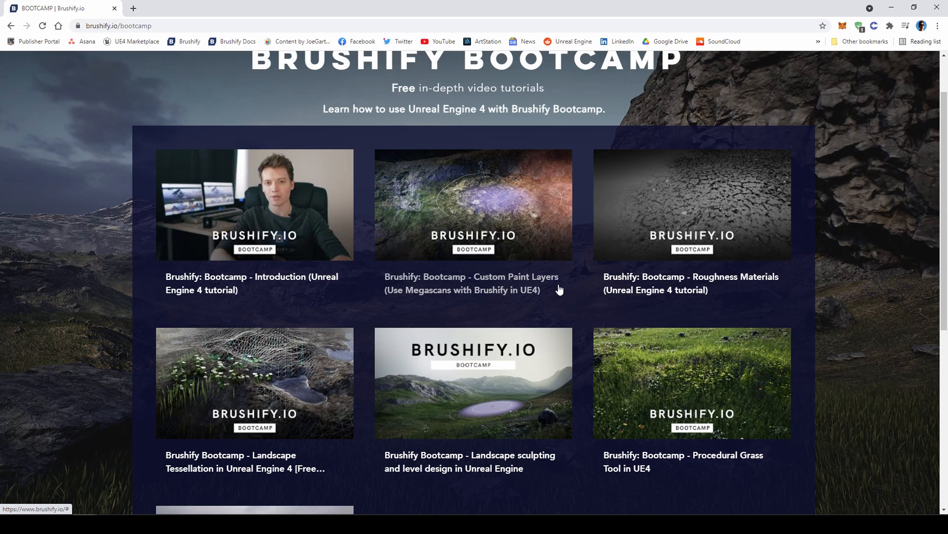
{"action": "scroll", "coordinate": [533, 309], "scroll_direction": "down", "scroll_amount": 1}
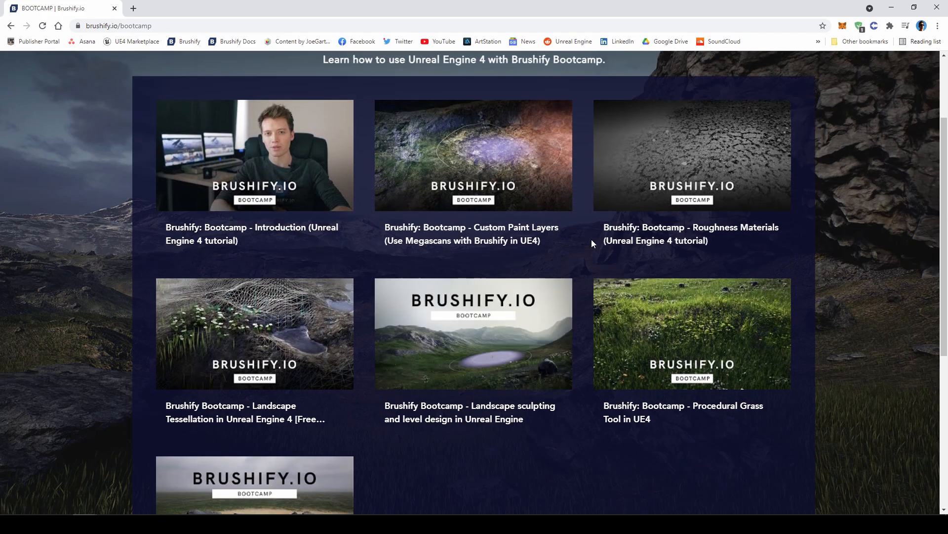
{"action": "scroll", "coordinate": [589, 222], "scroll_direction": "up", "scroll_amount": 1}
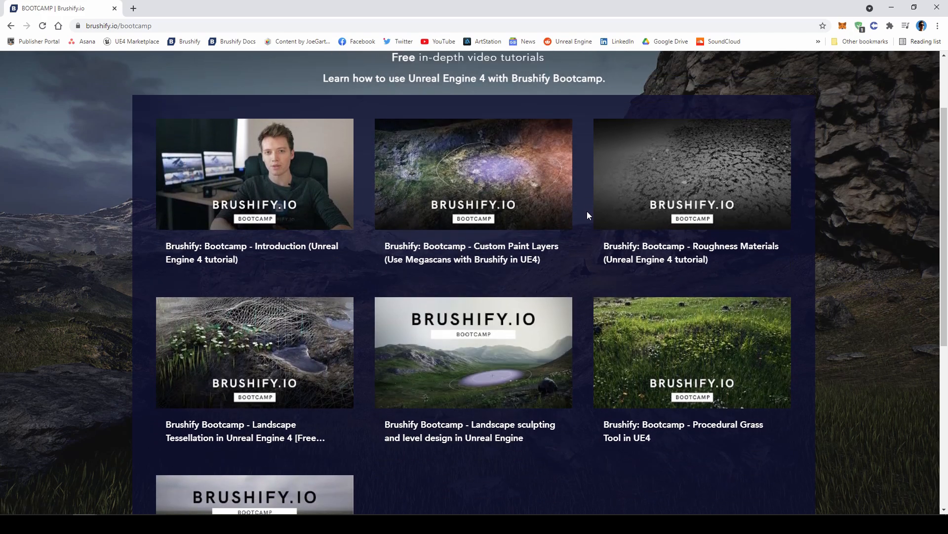
{"action": "scroll", "coordinate": [585, 215], "scroll_direction": "up", "scroll_amount": 1}
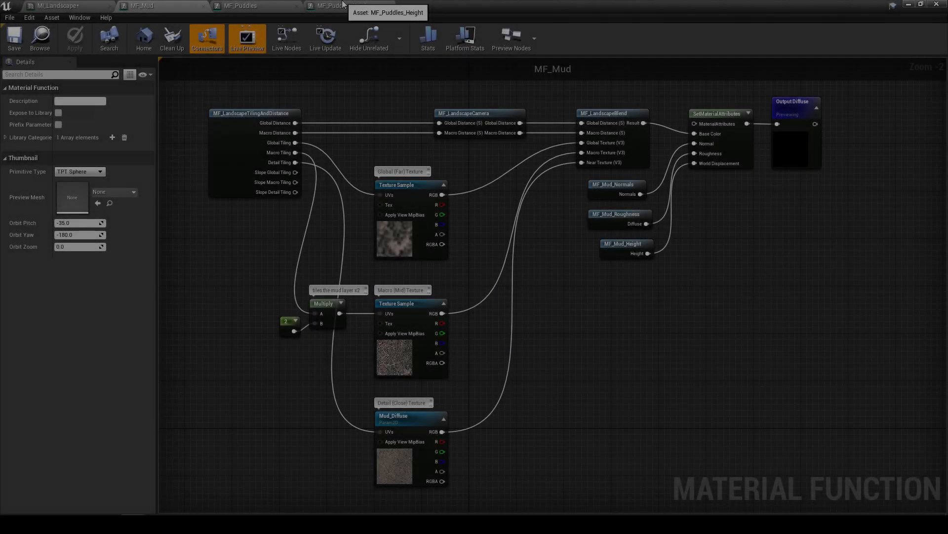
Copy the MF_LandscapePOM node from MF_Puddles_Height into the MF_Mud_Height material function, opening that function from the Content Browser
{"action": "left_click", "coordinate": [344, 5]}
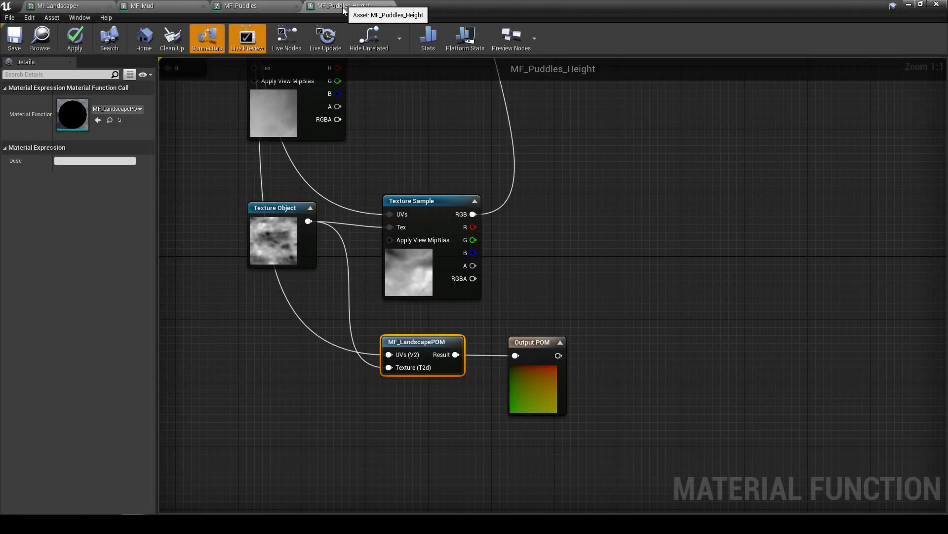
{"action": "left_click", "coordinate": [452, 369]}
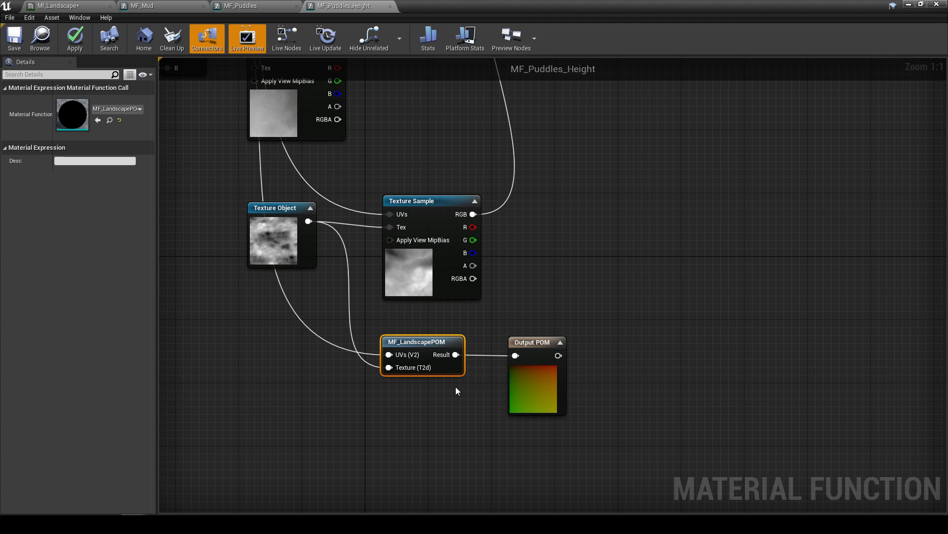
{"action": "left_click", "coordinate": [152, 6]}
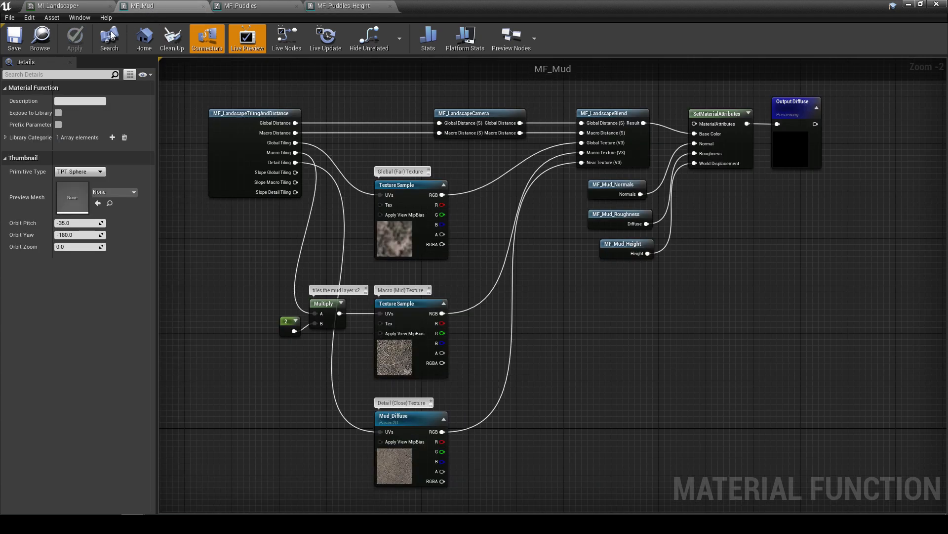
{"action": "left_click", "coordinate": [46, 45]}
{"action": "double_click", "coordinate": [224, 227]}
{"action": "scroll", "coordinate": [544, 206], "scroll_direction": "down", "scroll_amount": 3}
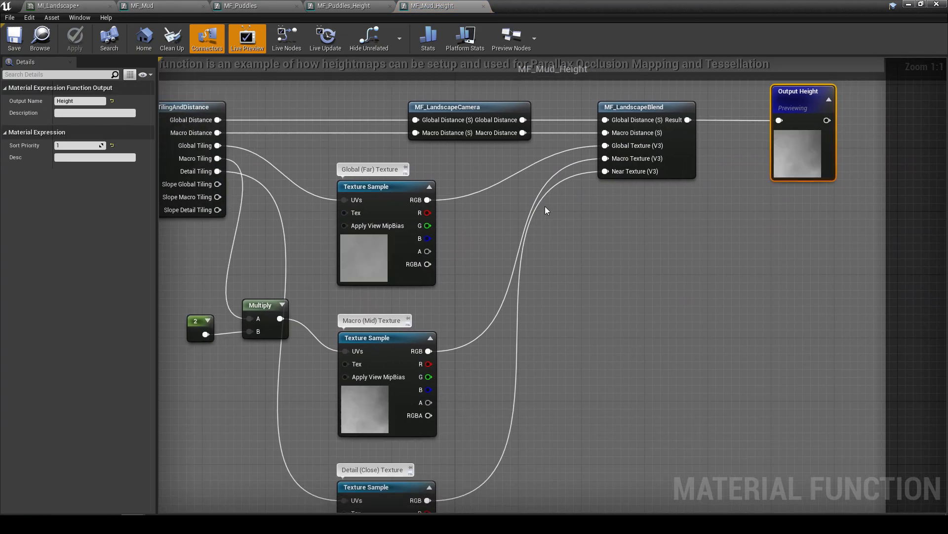
{"action": "right_click_drag", "start_coordinate": [547, 274], "coordinate": [550, 246]}
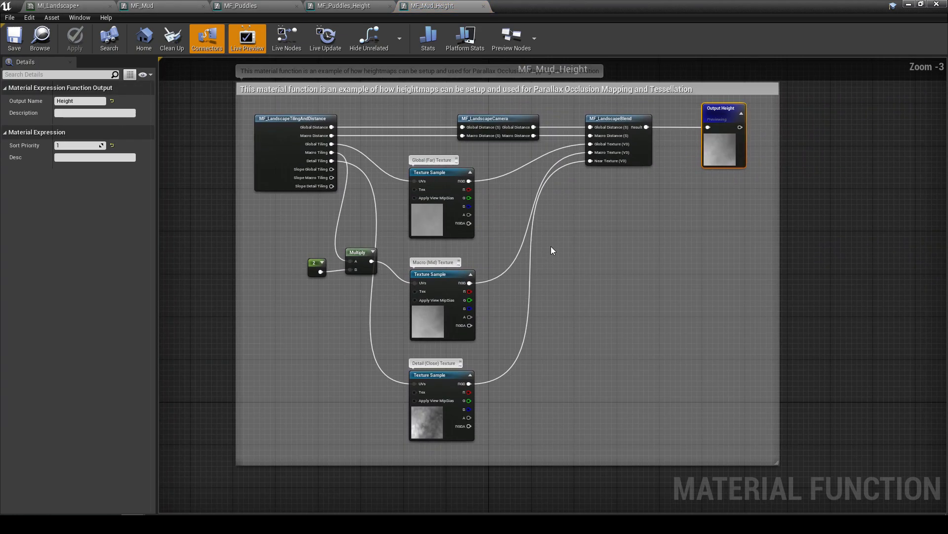
{"action": "left_click", "coordinate": [336, 383]}
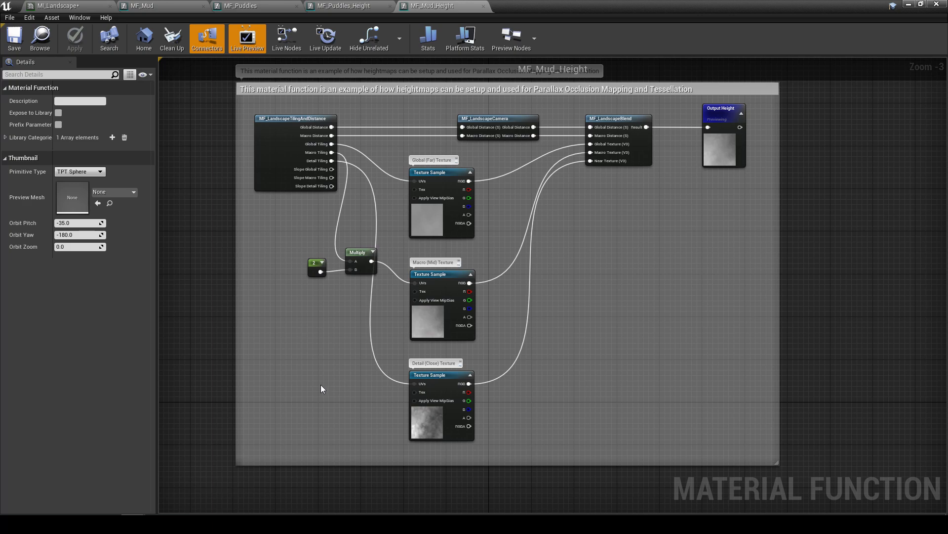
{"action": "key", "text": "ctrl+v"}
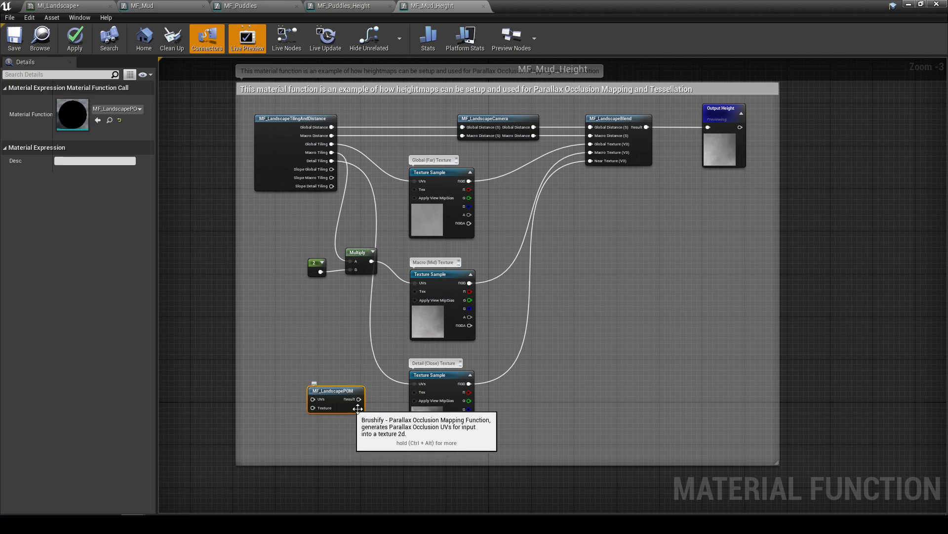
Copy the Texture Object, its Texture Sample, MF_LandscapePOM and Output POM nodes from MF_Puddles_Height to below the comment box in MF_Mud_Height
{"action": "left_click", "coordinate": [360, 5]}
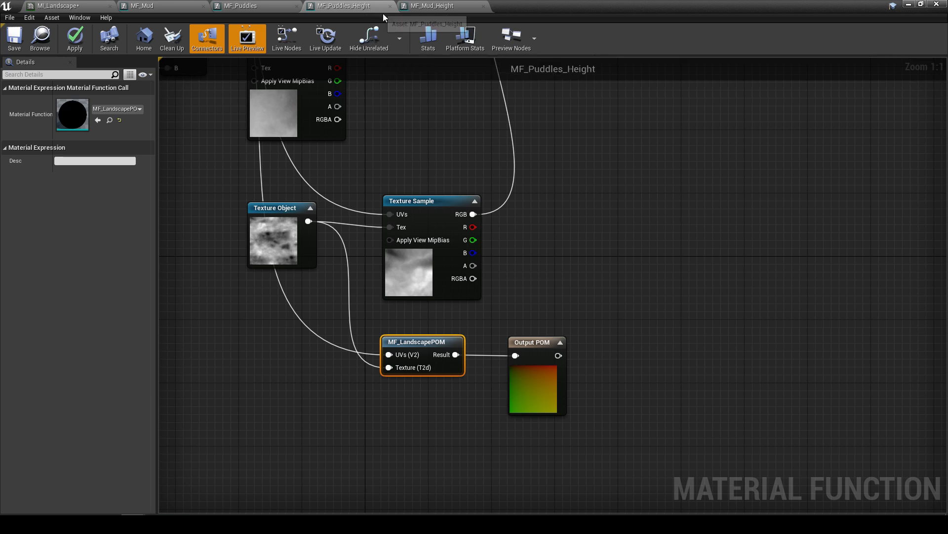
{"action": "scroll", "coordinate": [501, 273], "scroll_direction": "down", "scroll_amount": 3}
{"action": "left_click_drag", "start_coordinate": [345, 210], "coordinate": [623, 371]}
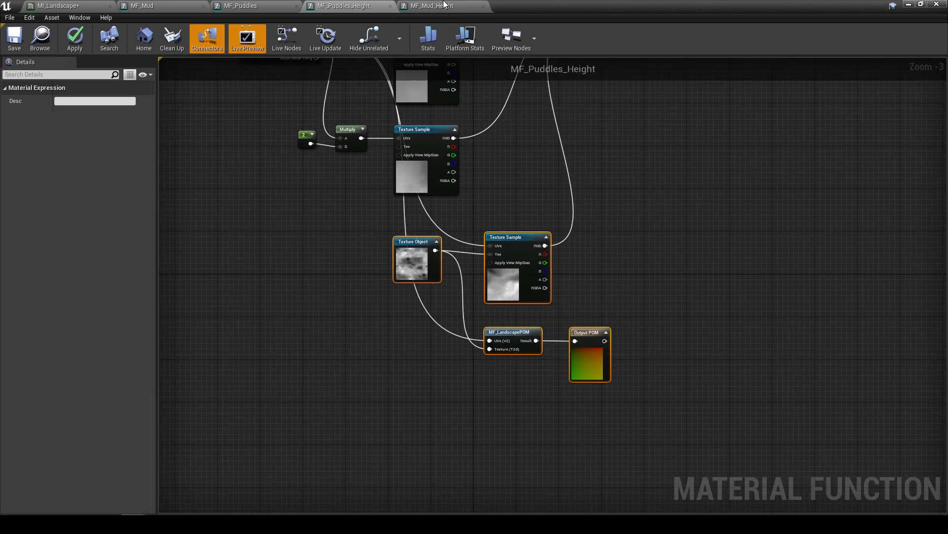
{"action": "left_click", "coordinate": [443, 6]}
{"action": "scroll", "coordinate": [469, 373], "scroll_direction": "down", "scroll_amount": 2}
{"action": "left_click", "coordinate": [422, 356]}
{"action": "key", "text": "ctrl+v"}
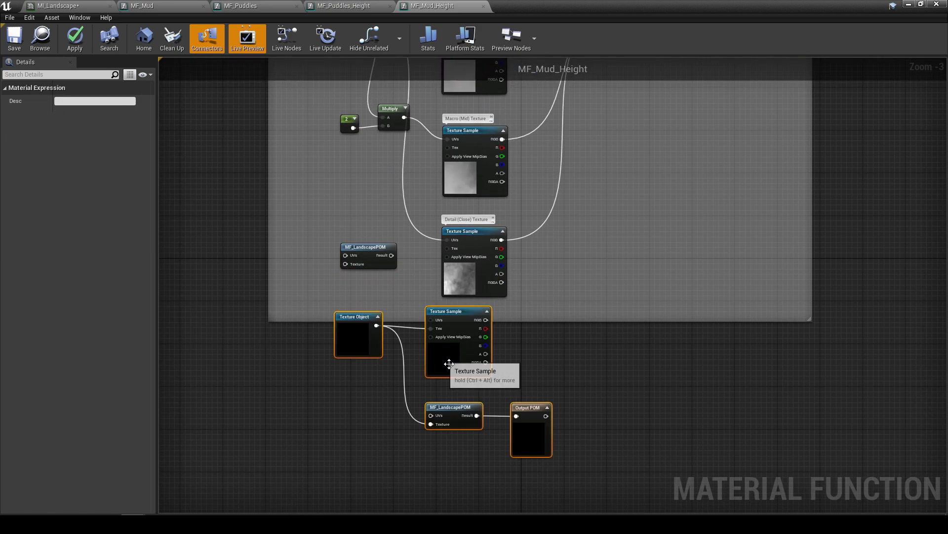
{"action": "left_click_drag", "start_coordinate": [449, 364], "coordinate": [476, 391]}
{"action": "left_click", "coordinate": [510, 383]}
Assign the T_Mud_H texture from the Detail (Close) Texture sample to the pasted Texture Object
{"action": "left_click", "coordinate": [386, 365]}
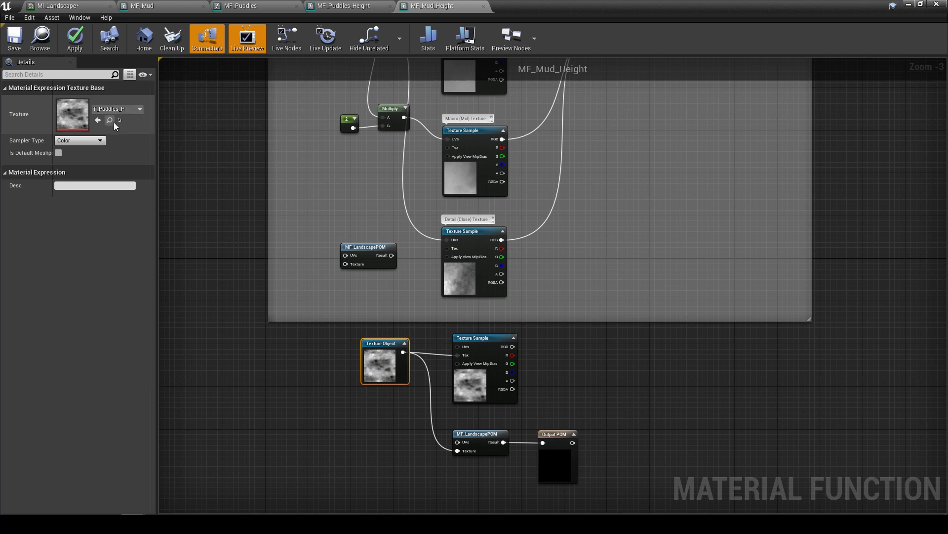
{"action": "left_click", "coordinate": [461, 280]}
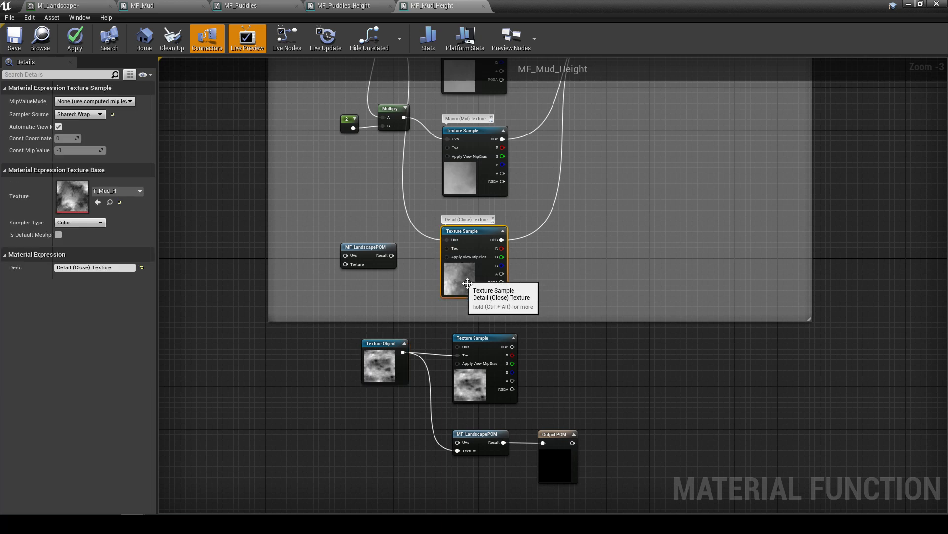
{"action": "left_click", "coordinate": [110, 202]}
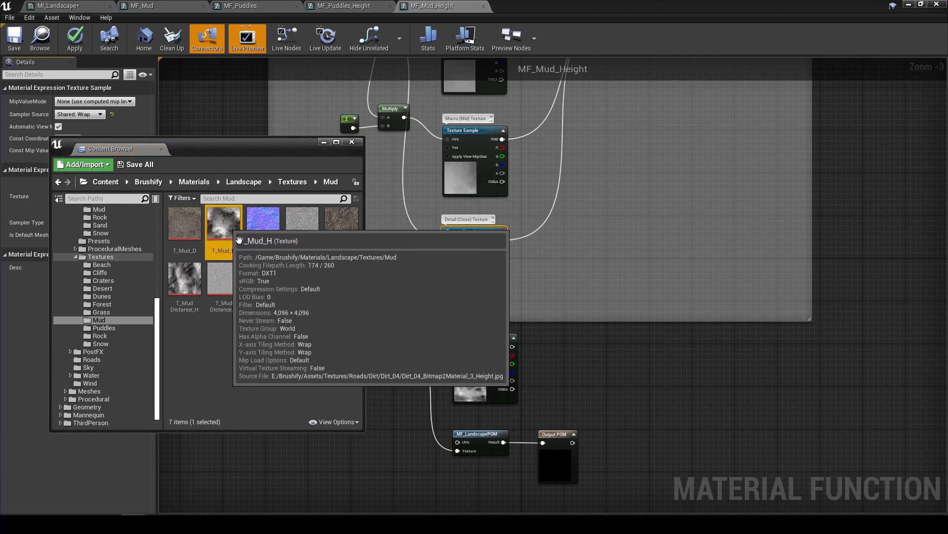
{"action": "left_click", "coordinate": [385, 381]}
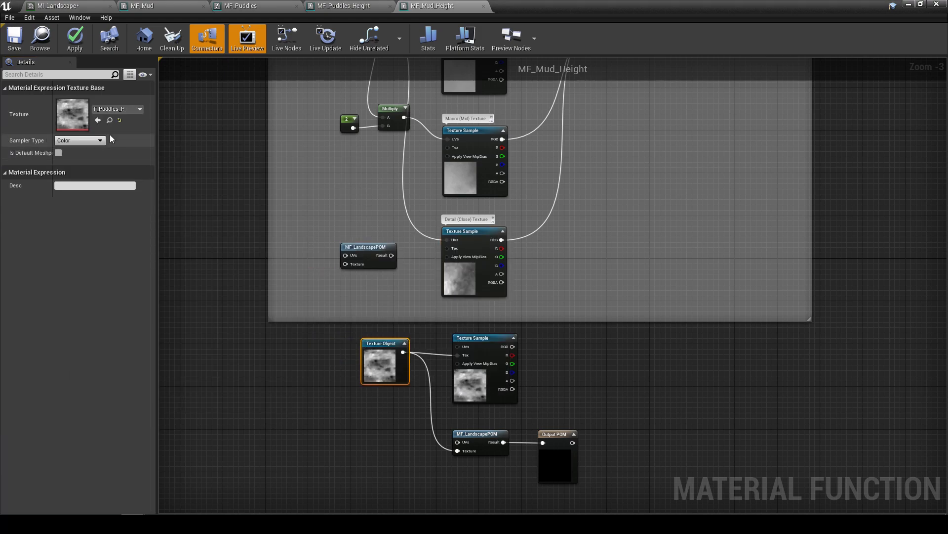
{"action": "left_click", "coordinate": [98, 121]}
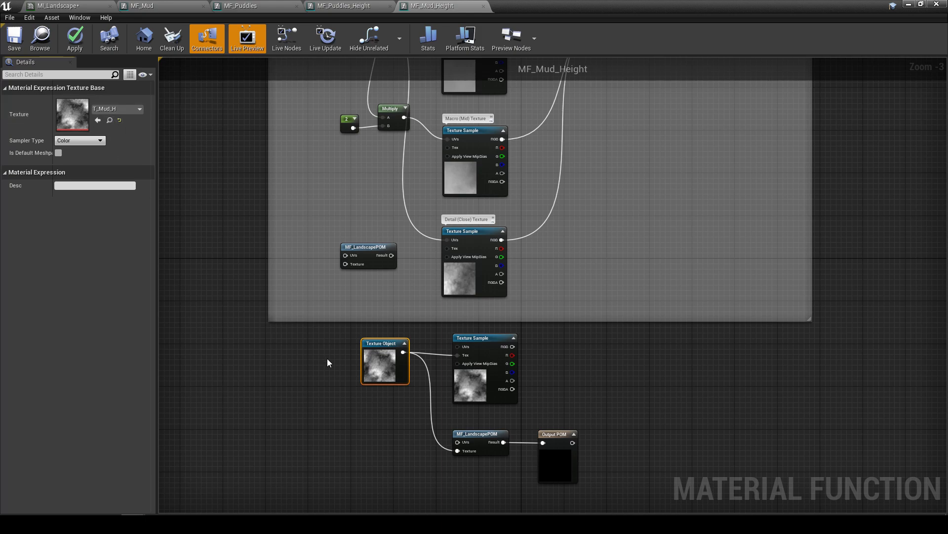
Connect Detail Tiling to the pasted Texture Sample's UVs and its RGB output to MF_LandscapeBlend's Near Texture input
{"action": "left_click", "coordinate": [427, 382]}
{"action": "right_click_drag", "start_coordinate": [428, 381], "coordinate": [384, 355]}
{"action": "left_click", "coordinate": [406, 249]}
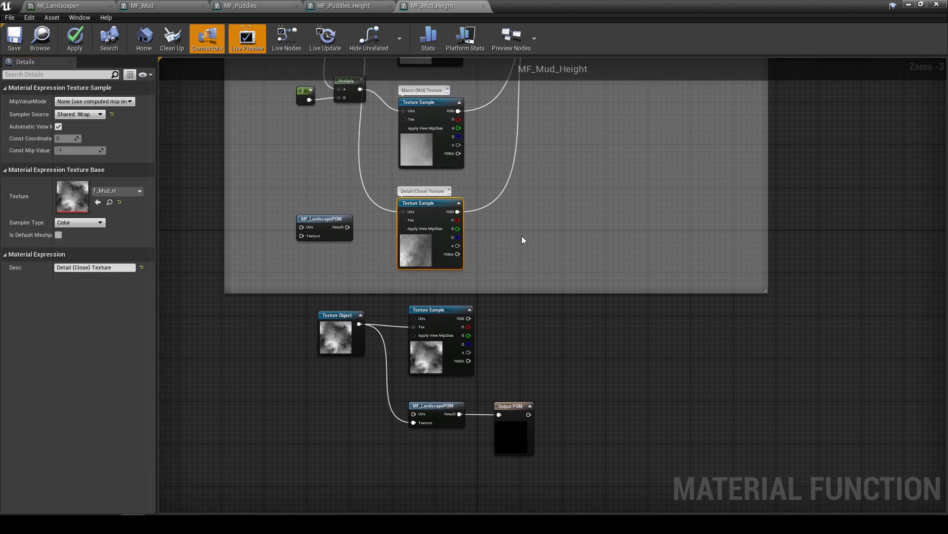
{"action": "scroll", "coordinate": [512, 368], "scroll_direction": "down", "scroll_amount": 2}
{"action": "scroll", "coordinate": [496, 291], "scroll_direction": "up", "scroll_amount": 2}
{"action": "scroll", "coordinate": [495, 288], "scroll_direction": "down", "scroll_amount": 1}
{"action": "right_click_drag", "start_coordinate": [495, 288], "coordinate": [524, 335]}
{"action": "left_click_drag", "start_coordinate": [374, 158], "coordinate": [449, 402]}
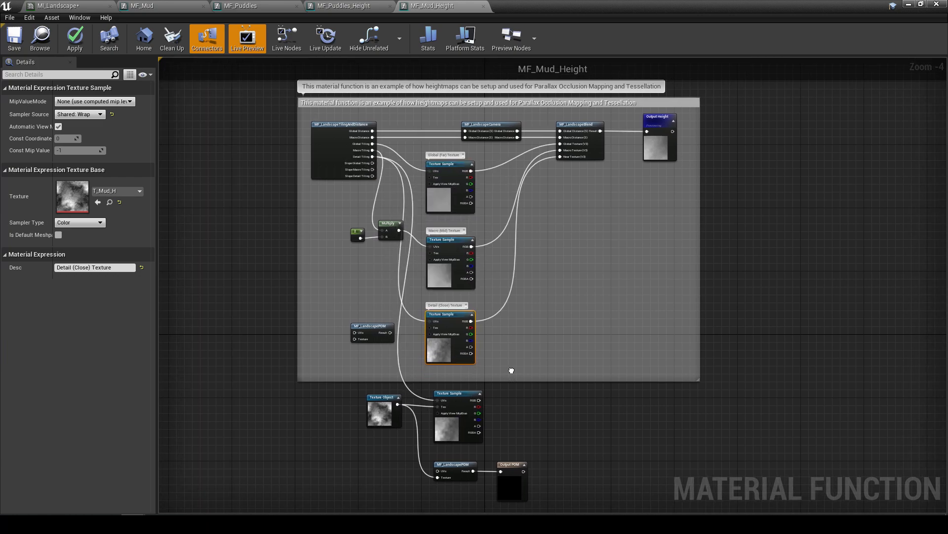
{"action": "scroll", "coordinate": [508, 371], "scroll_direction": "up", "scroll_amount": 1}
{"action": "scroll", "coordinate": [455, 405], "scroll_direction": "down", "scroll_amount": 1}
{"action": "left_click_drag", "start_coordinate": [455, 405], "coordinate": [536, 162]}
Delete the old Detail (Close) Texture sample and the unconnected MF_LandscapePOM node inside the comment box
{"action": "left_click_drag", "start_coordinate": [418, 366], "coordinate": [485, 369]}
{"action": "scroll", "coordinate": [485, 370], "scroll_direction": "up", "scroll_amount": 2}
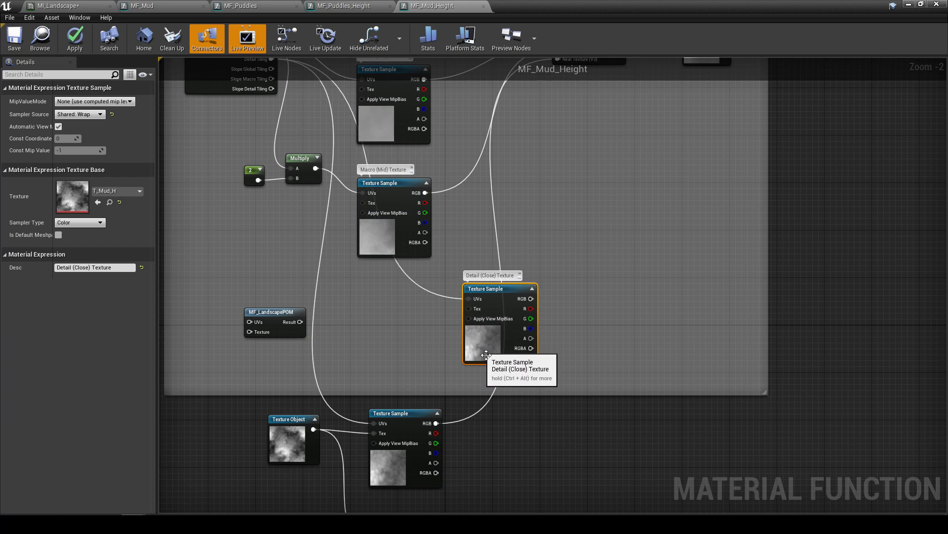
{"action": "key", "text": "Delete"}
{"action": "right_click_drag", "start_coordinate": [303, 343], "coordinate": [330, 222]}
{"action": "left_click_drag", "start_coordinate": [326, 212], "coordinate": [302, 228]}
{"action": "key", "text": "Delete"}
Move the Texture Object, its Texture Sample, MF_LandscapePOM and Output POM nodes up beneath the Macro (Mid) Texture sample
{"action": "left_click_drag", "start_coordinate": [238, 239], "coordinate": [534, 470]}
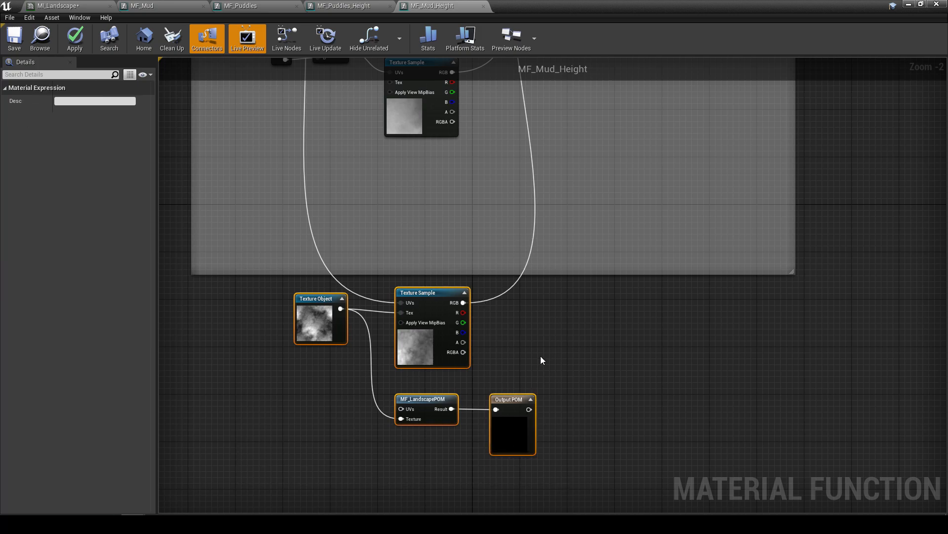
{"action": "scroll", "coordinate": [520, 381], "scroll_direction": "down", "scroll_amount": 2}
{"action": "left_click_drag", "start_coordinate": [447, 388], "coordinate": [446, 328]}
{"action": "left_click", "coordinate": [443, 307]}
{"action": "left_click", "coordinate": [494, 307]}
{"action": "scroll", "coordinate": [494, 306], "scroll_direction": "up", "scroll_amount": 1}
{"action": "right_click_drag", "start_coordinate": [495, 307], "coordinate": [502, 393]}
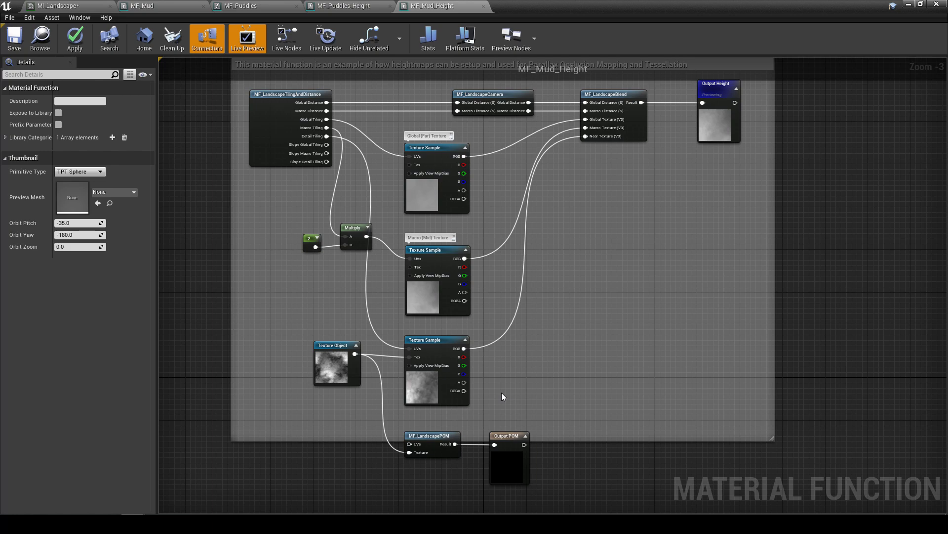
{"action": "right_click_drag", "start_coordinate": [433, 439], "coordinate": [424, 390]}
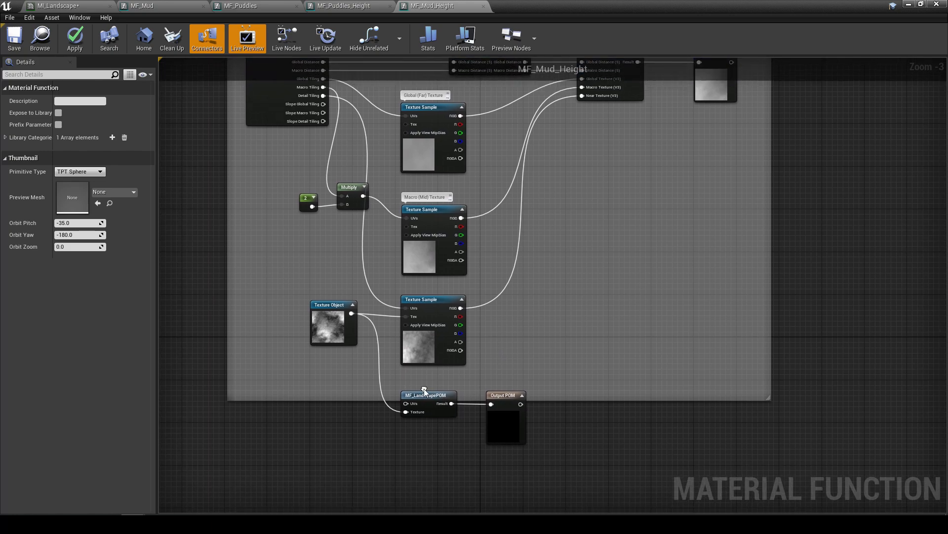
{"action": "scroll", "coordinate": [415, 408], "scroll_direction": "up", "scroll_amount": 1}
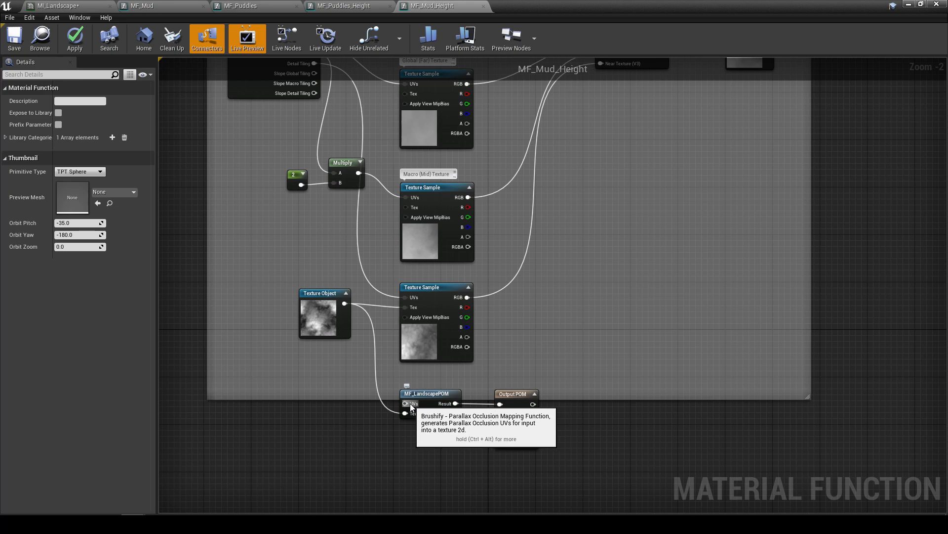
Check the MF_LandscapePOM wiring in MF_Puddles_Height, and connect Detail Tiling to MF_LandscapePOM's UVs input in MF_Mud_Height
{"action": "left_click", "coordinate": [346, 6]}
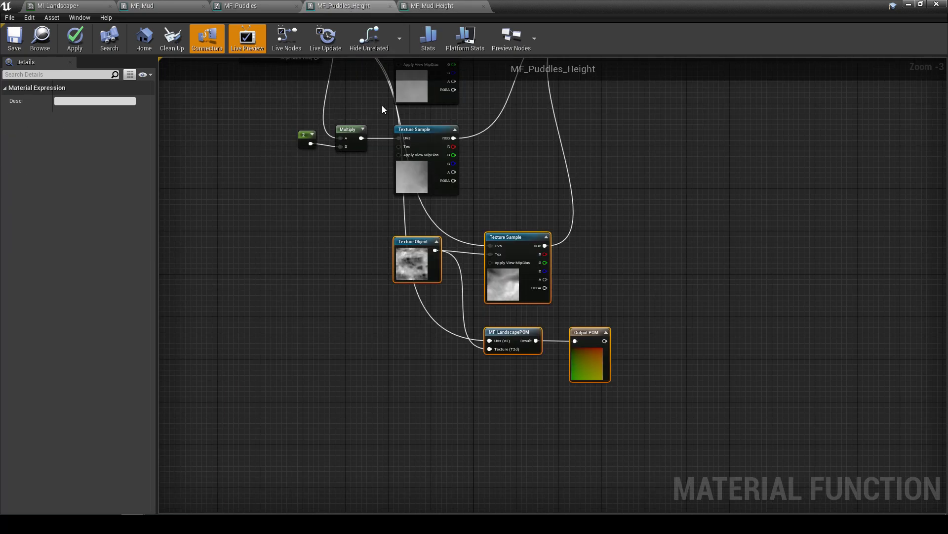
{"action": "left_click", "coordinate": [513, 193]}
{"action": "right_click_drag", "start_coordinate": [509, 182], "coordinate": [458, 278]}
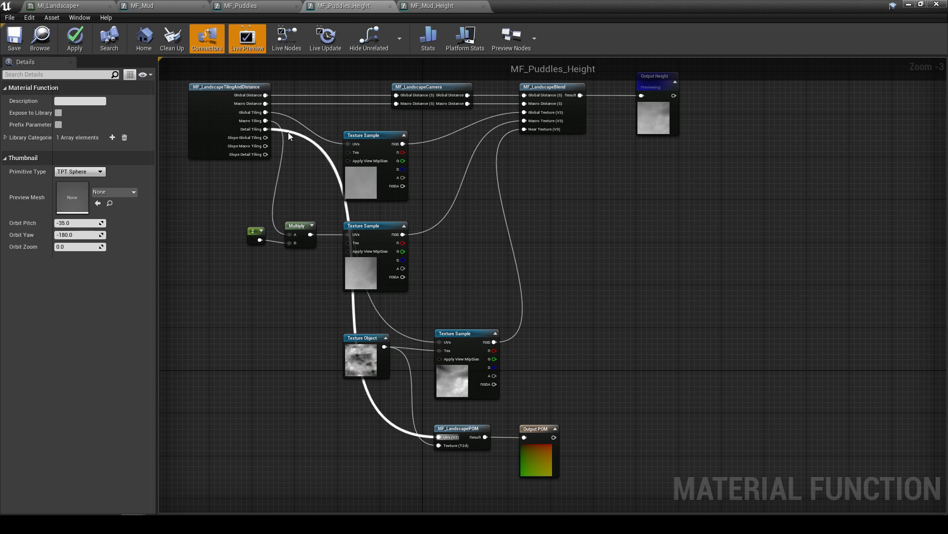
{"action": "left_click", "coordinate": [431, 6]}
{"action": "right_click_drag", "start_coordinate": [375, 148], "coordinate": [346, 201]}
{"action": "left_click_drag", "start_coordinate": [284, 117], "coordinate": [376, 455]}
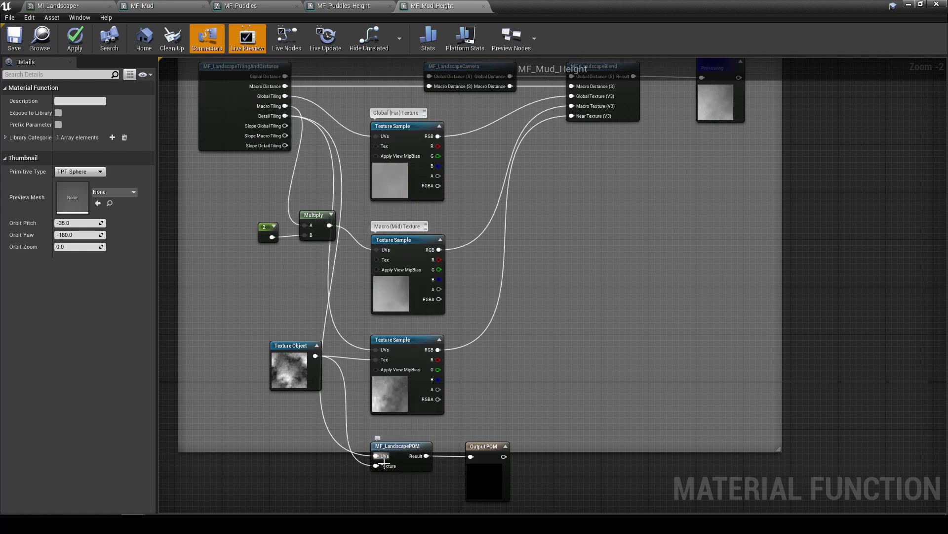
Inspect the Output POM node's settings in MF_Puddles_Height as a reference for the mud function
{"action": "right_click_drag", "start_coordinate": [484, 410], "coordinate": [457, 413]}
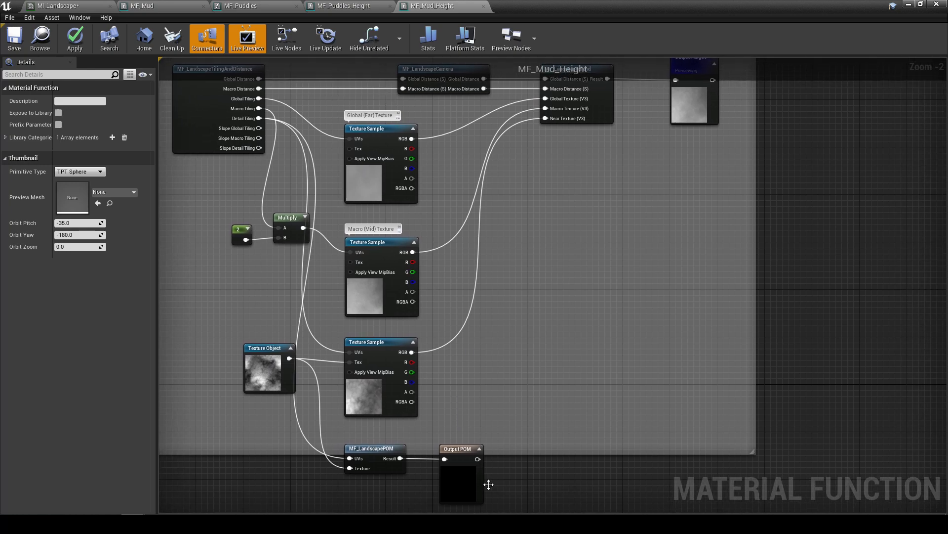
{"action": "right_click_drag", "start_coordinate": [488, 485], "coordinate": [432, 412]}
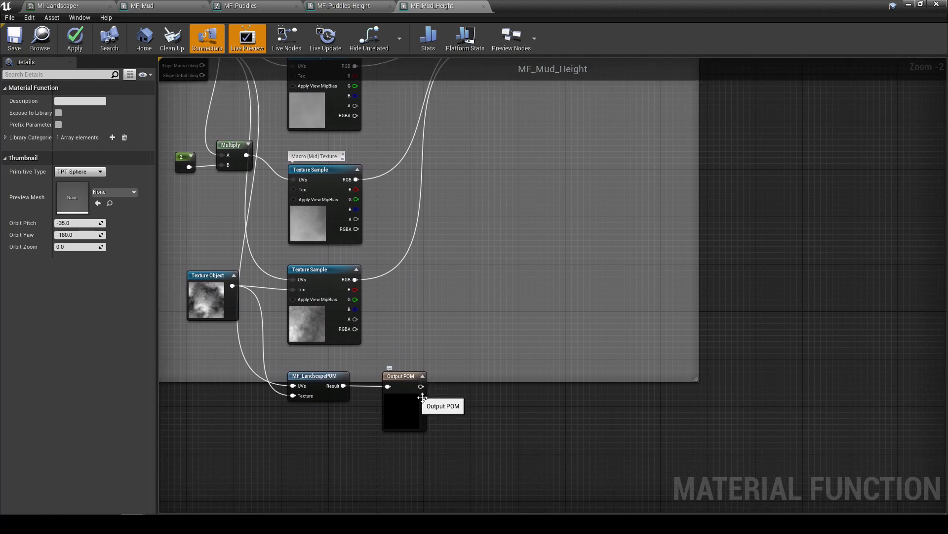
{"action": "left_click", "coordinate": [350, 6]}
{"action": "scroll", "coordinate": [561, 405], "scroll_direction": "up", "scroll_amount": 3}
{"action": "left_click", "coordinate": [436, 371]}
{"action": "left_click_drag", "start_coordinate": [440, 353], "coordinate": [494, 374]}
{"action": "left_click", "coordinate": [473, 402]}
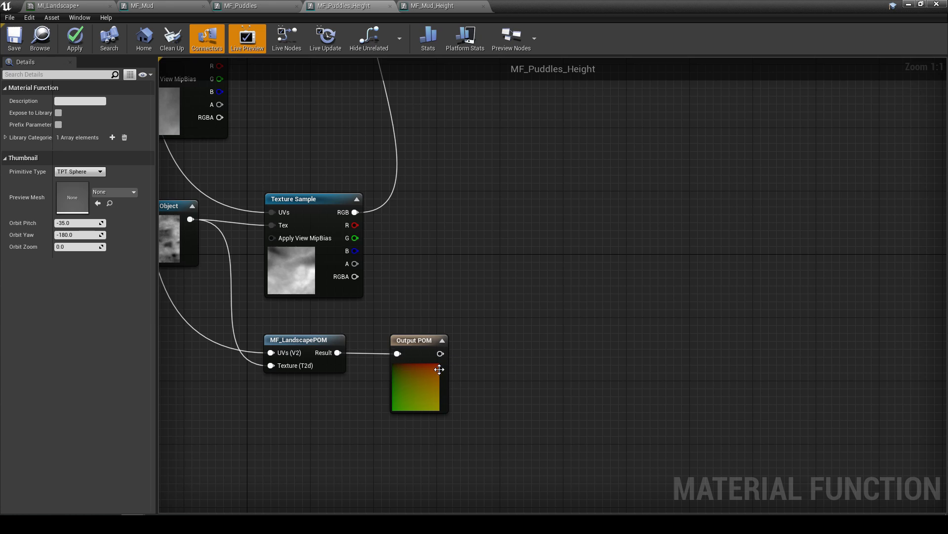
{"action": "left_click", "coordinate": [424, 364]}
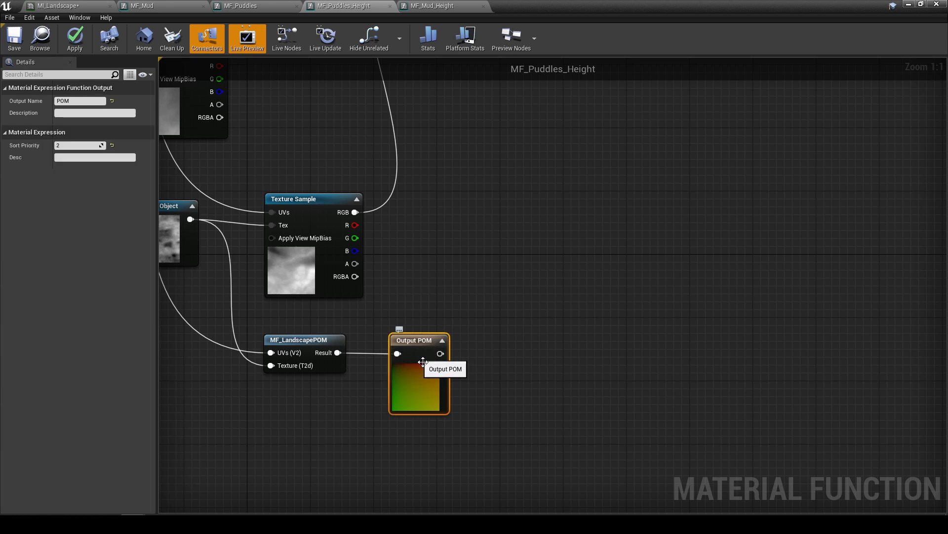
Extend the comment box in MF_Mud_Height downward to enclose the MF_LandscapePOM and Output POM nodes, and save the function
{"action": "left_click", "coordinate": [438, 8]}
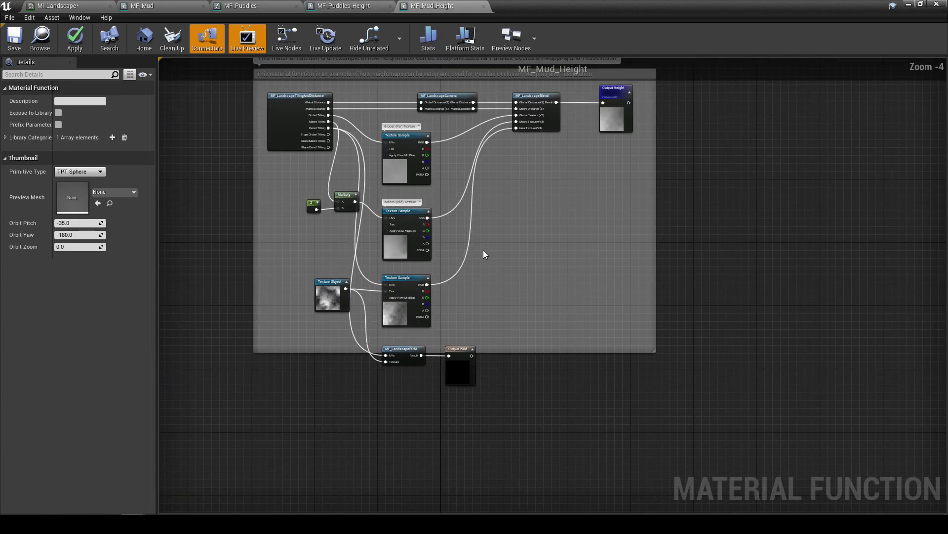
{"action": "left_click_drag", "start_coordinate": [497, 353], "coordinate": [501, 418]}
{"action": "right_click_drag", "start_coordinate": [498, 287], "coordinate": [534, 360]}
{"action": "scroll", "coordinate": [503, 337], "scroll_direction": "up", "scroll_amount": 1}
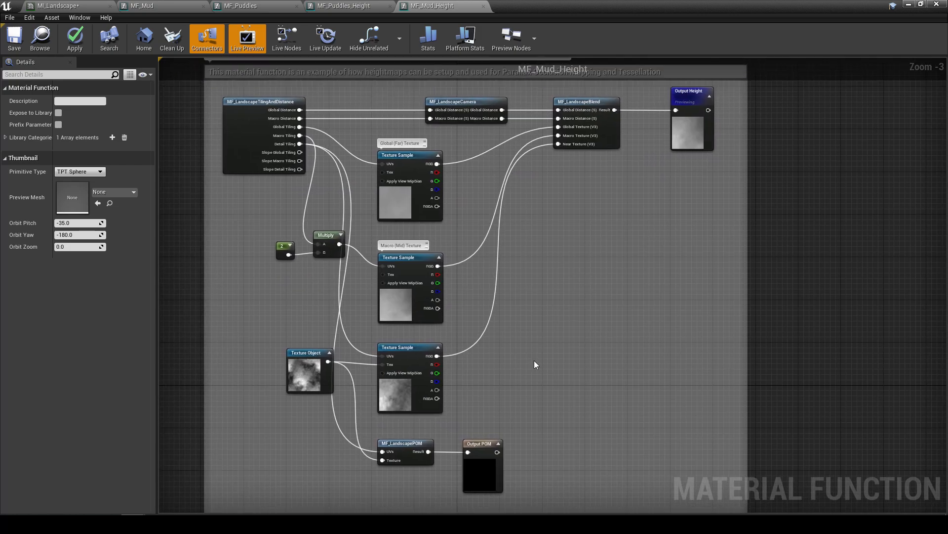
{"action": "right_click_drag", "start_coordinate": [533, 322], "coordinate": [516, 333]}
{"action": "scroll", "coordinate": [533, 345], "scroll_direction": "down", "scroll_amount": 1}
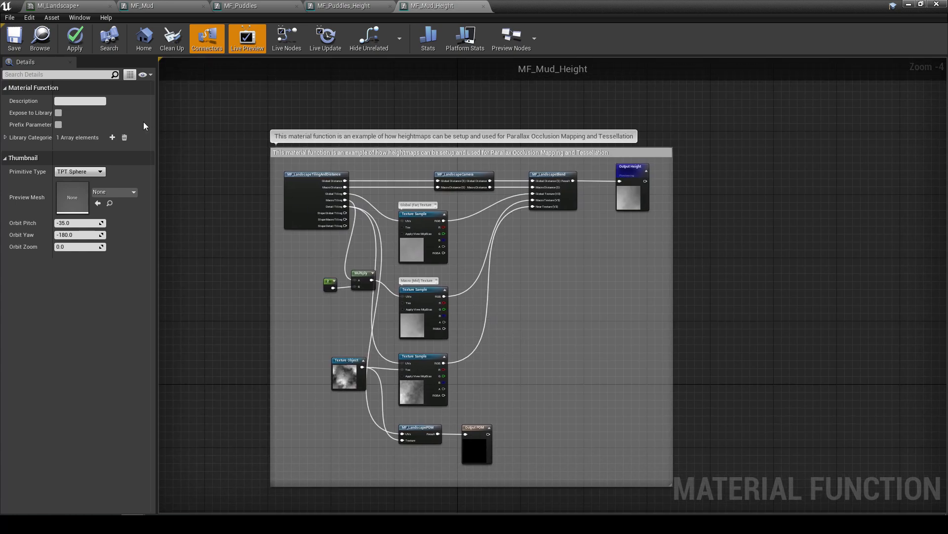
{"action": "left_click", "coordinate": [15, 46]}
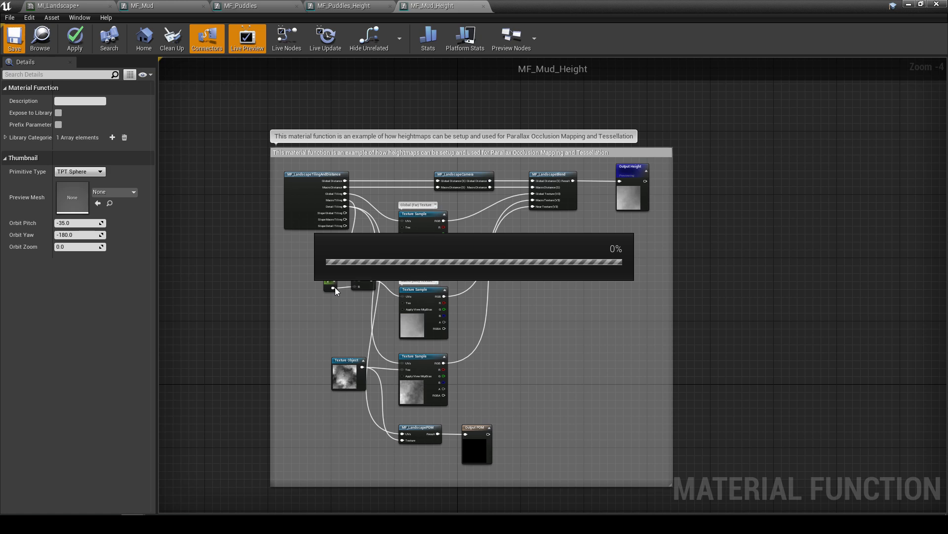
{"action": "right_click_drag", "start_coordinate": [348, 311], "coordinate": [337, 290]}
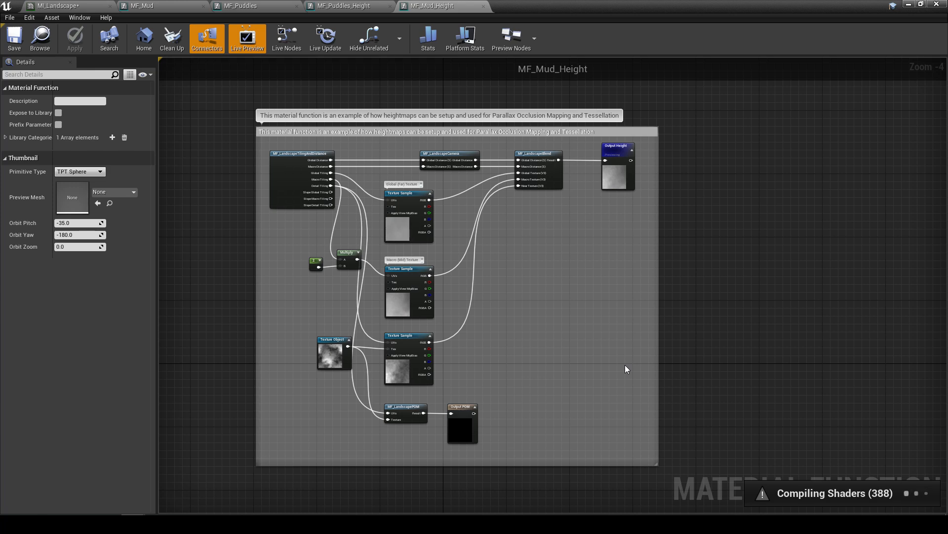
Compare the MF_Mud_Height node's outputs in MF_Mud with the wiring of the MF_Puddles_Height node in MF_Puddles
{"action": "left_click", "coordinate": [169, 7]}
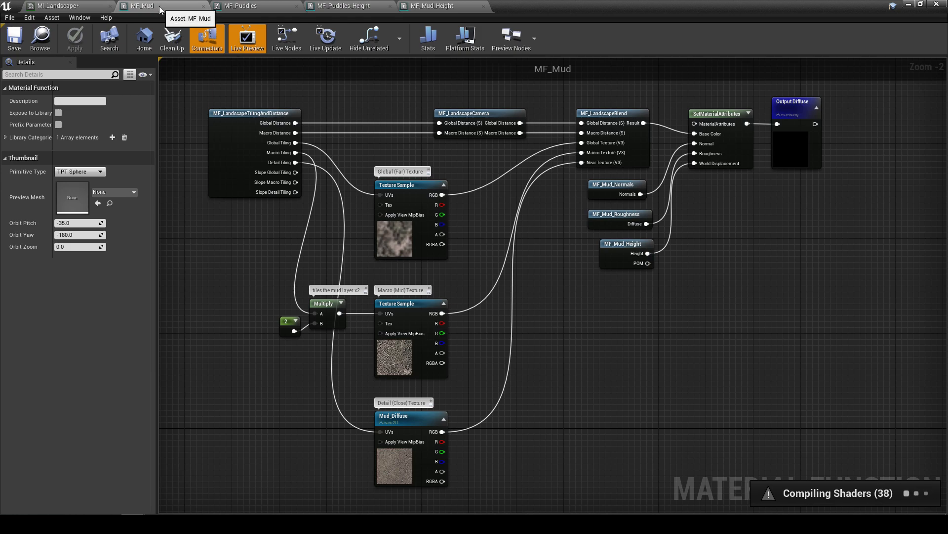
{"action": "scroll", "coordinate": [623, 272], "scroll_direction": "up", "scroll_amount": 2}
{"action": "right_click_drag", "start_coordinate": [624, 273], "coordinate": [411, 319]}
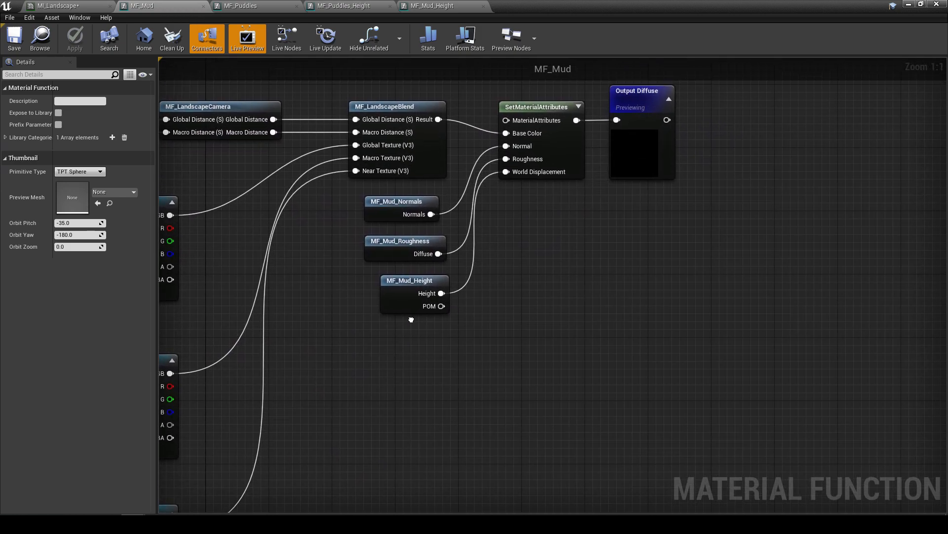
{"action": "left_click_drag", "start_coordinate": [441, 306], "coordinate": [495, 325]}
{"action": "left_click", "coordinate": [447, 339]}
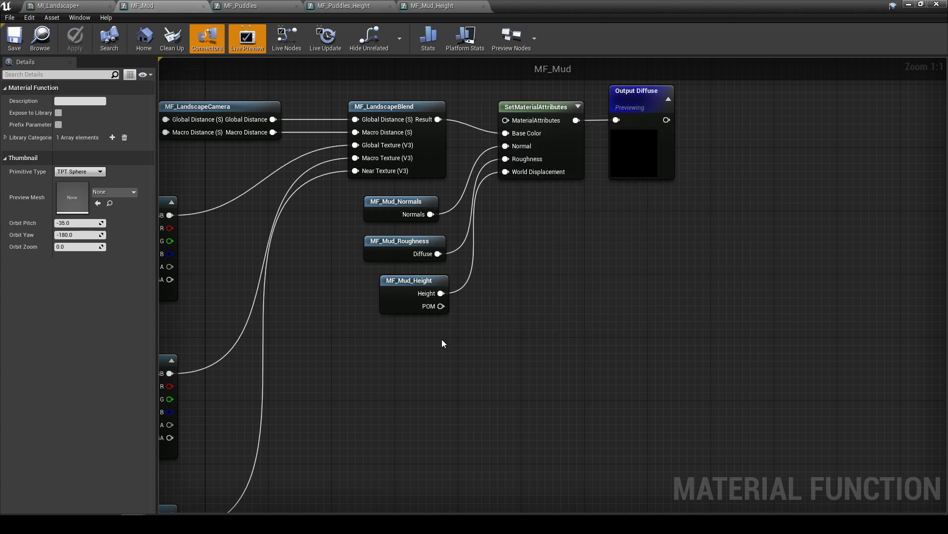
{"action": "left_click", "coordinate": [259, 5]}
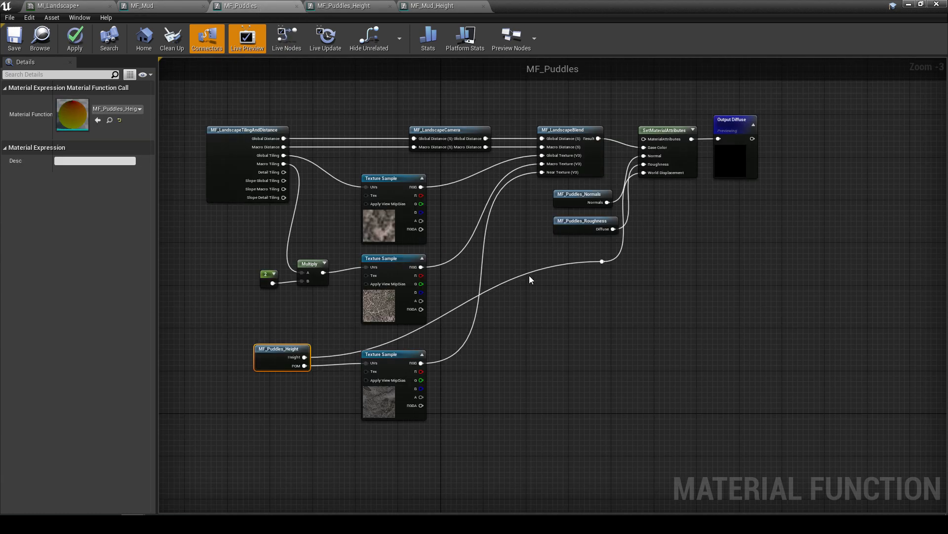
{"action": "left_click", "coordinate": [269, 363]}
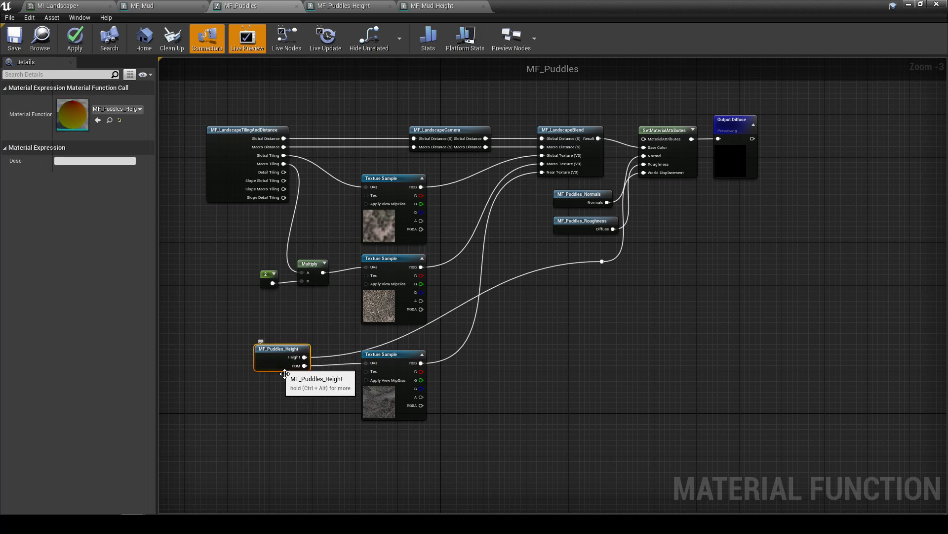
{"action": "scroll", "coordinate": [302, 368], "scroll_direction": "up", "scroll_amount": 1}
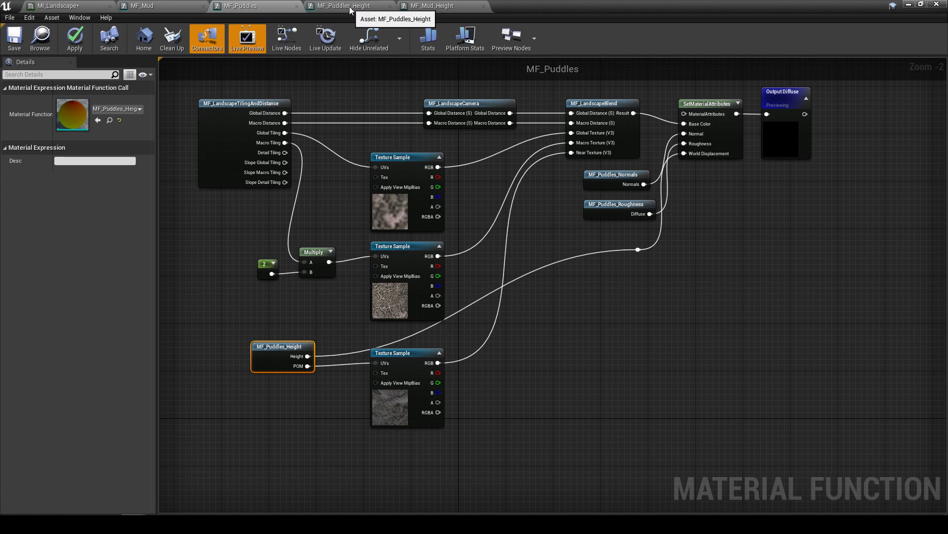
Move the MF_Mud_Height node in MF_Mud to the left of the Mud_Diffuse texture sample
{"action": "left_click", "coordinate": [185, 10]}
{"action": "scroll", "coordinate": [568, 267], "scroll_direction": "down", "scroll_amount": 2}
{"action": "left_click_drag", "start_coordinate": [576, 255], "coordinate": [224, 411]}
{"action": "left_click", "coordinate": [335, 388]}
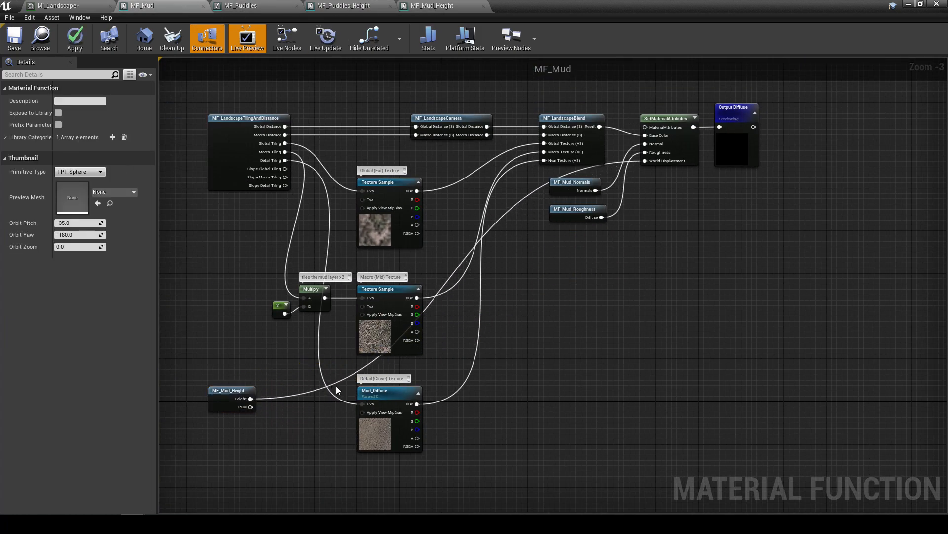
Add a reroute node to the MF_Mud_Height Height connection and place it beneath the MF_Mud_Roughness node
{"action": "double_click", "coordinate": [338, 381]}
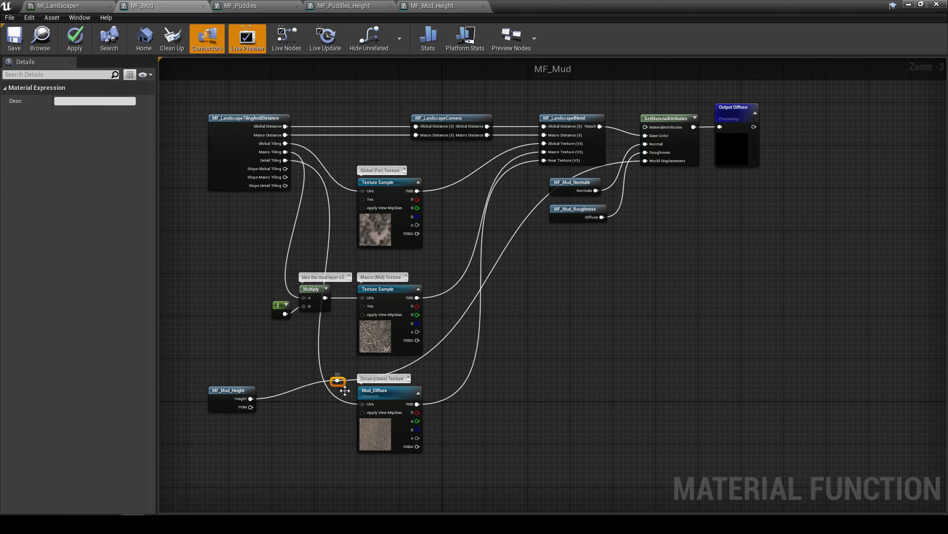
{"action": "left_click_drag", "start_coordinate": [345, 387], "coordinate": [608, 260]}
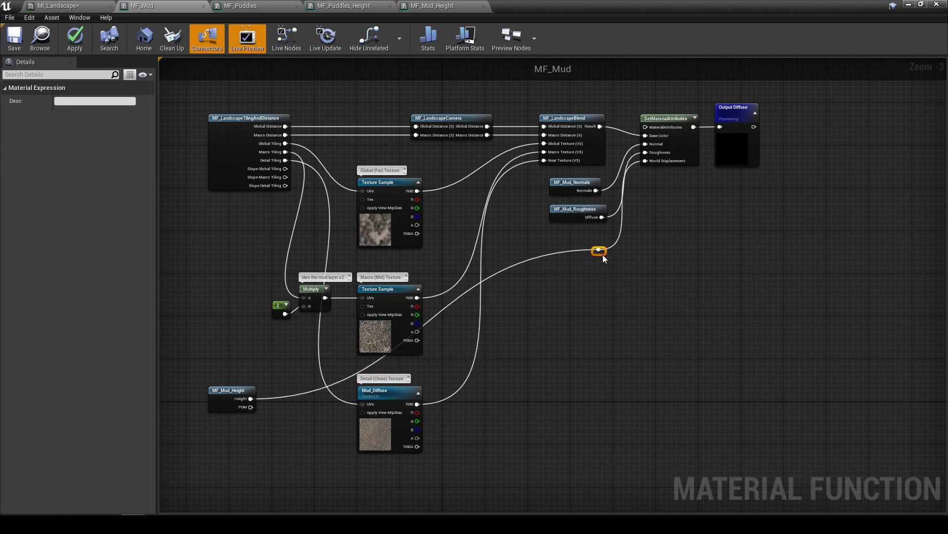
{"action": "left_click", "coordinate": [592, 312]}
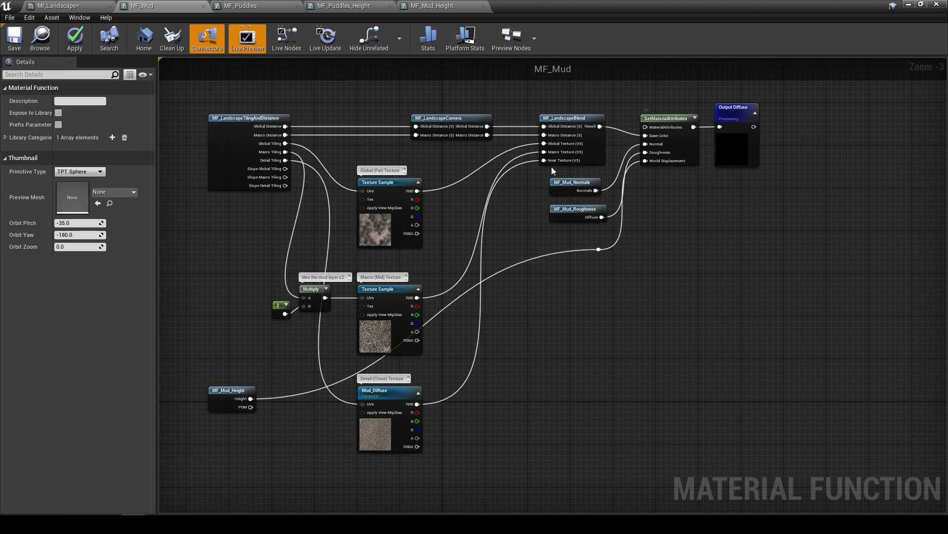
Examine how MF_Puddles feeds its POM output into the detail texture sample's UVs, comparing it with MF_Mud
{"action": "left_click", "coordinate": [240, 6]}
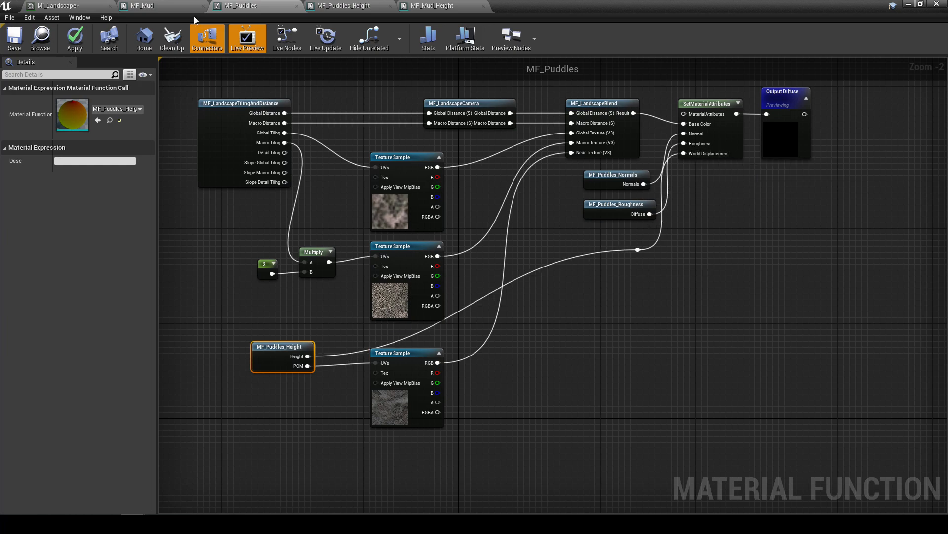
{"action": "left_click", "coordinate": [148, 6]}
{"action": "scroll", "coordinate": [366, 283], "scroll_direction": "down", "scroll_amount": 1}
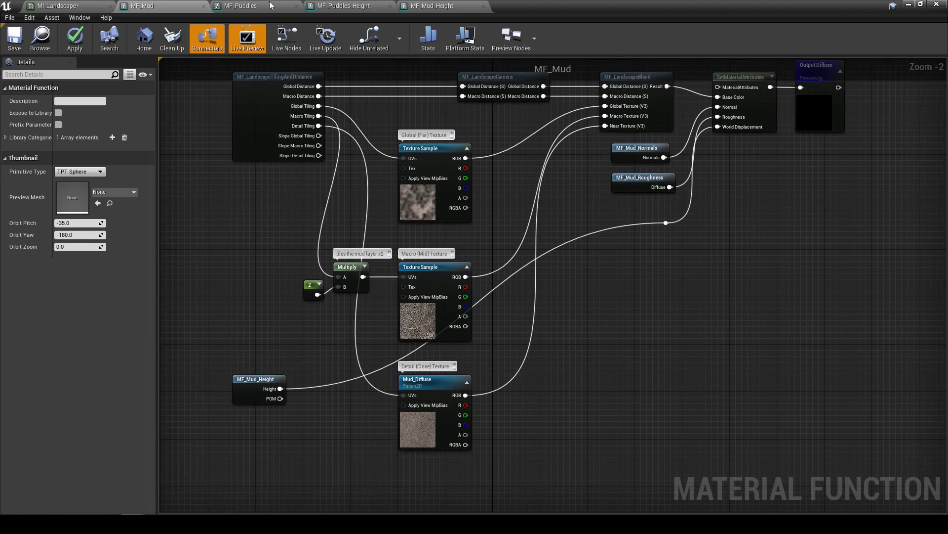
{"action": "scroll", "coordinate": [470, 198], "scroll_direction": "up", "scroll_amount": 1}
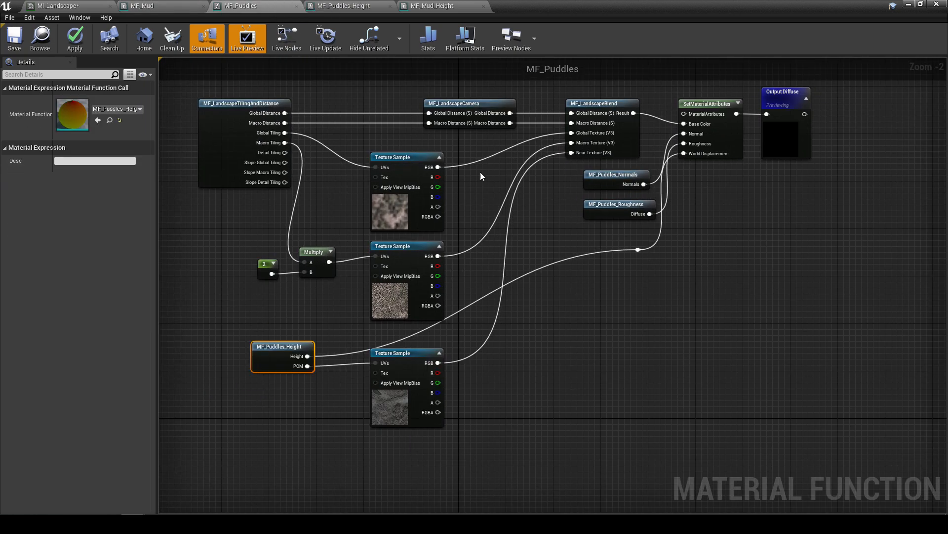
{"action": "left_click", "coordinate": [184, 7]}
{"action": "left_click", "coordinate": [322, 375]}
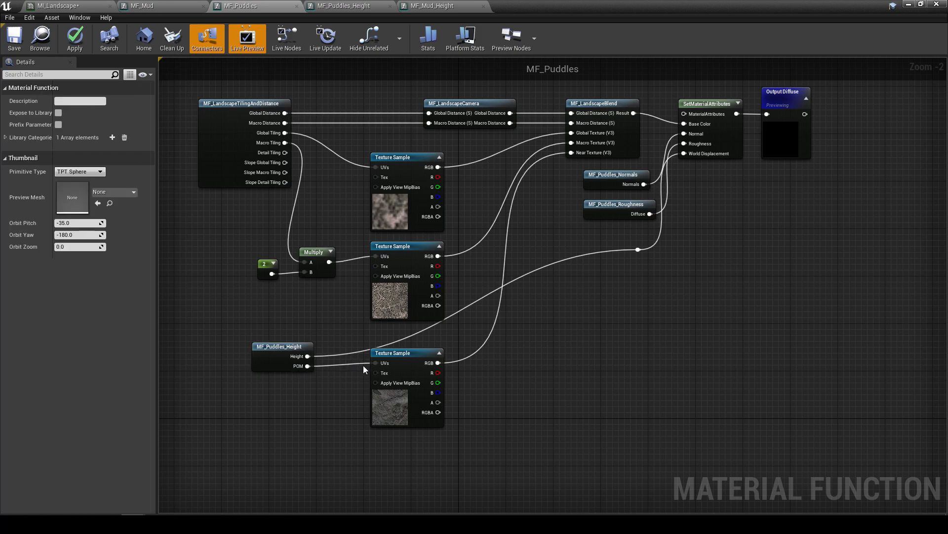
{"action": "left_click", "coordinate": [421, 373]}
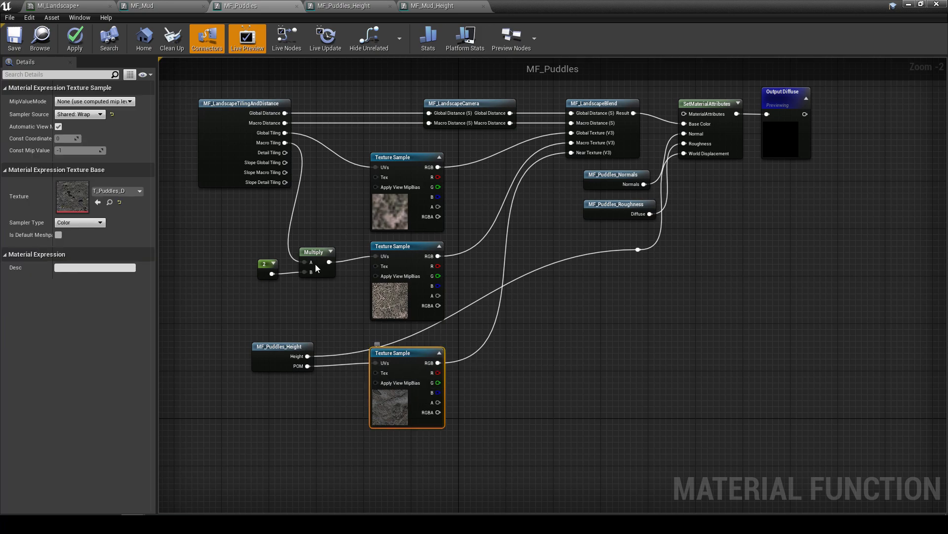
Connect the MF_Mud_Height POM output to the Mud_Diffuse UVs input in MF_Mud, replacing the Detail Tiling connection
{"action": "left_click", "coordinate": [160, 6]}
{"action": "scroll", "coordinate": [320, 341], "scroll_direction": "up", "scroll_amount": 2}
{"action": "left_click_drag", "start_coordinate": [276, 351], "coordinate": [377, 360]}
{"action": "scroll", "coordinate": [346, 361], "scroll_direction": "down", "scroll_amount": 2}
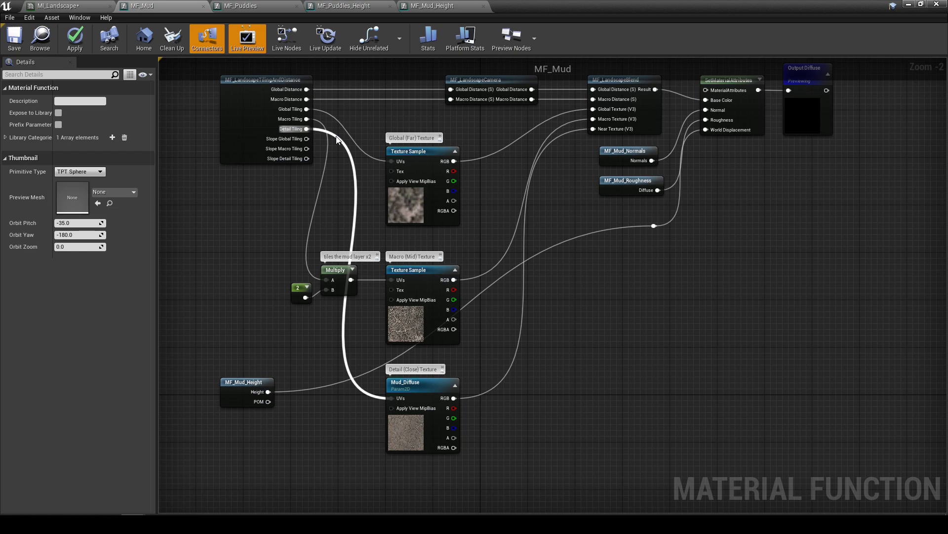
{"action": "scroll", "coordinate": [395, 385], "scroll_direction": "up", "scroll_amount": 2}
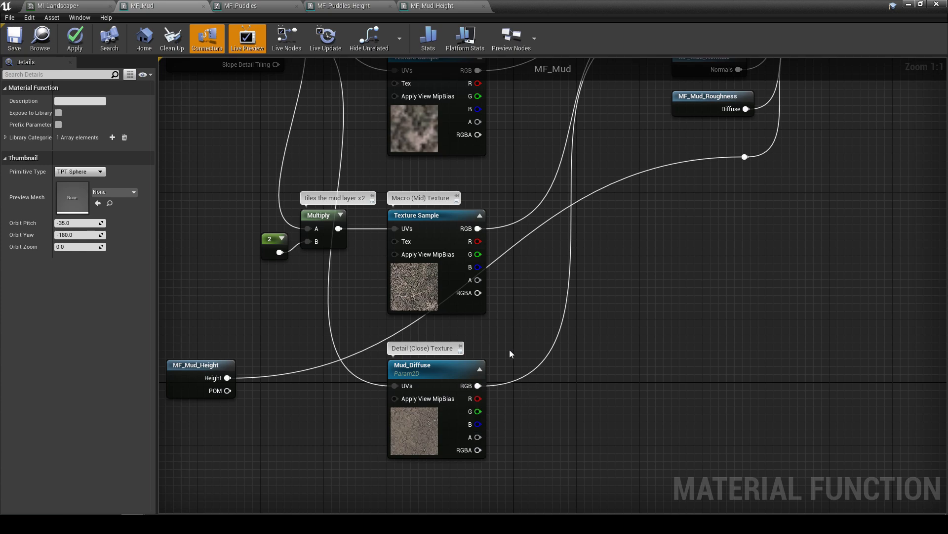
{"action": "right_click_drag", "start_coordinate": [391, 424], "coordinate": [386, 411]}
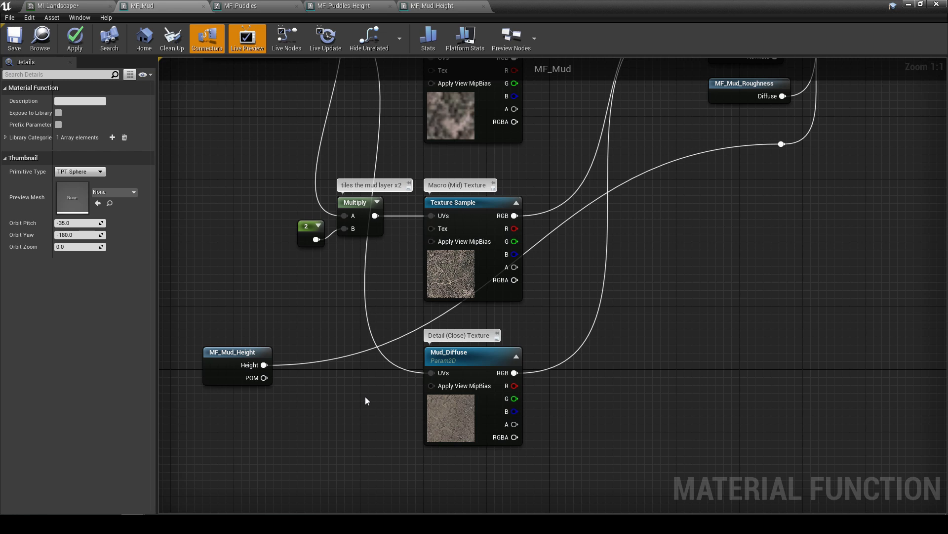
{"action": "right_click_drag", "start_coordinate": [373, 387], "coordinate": [383, 364]}
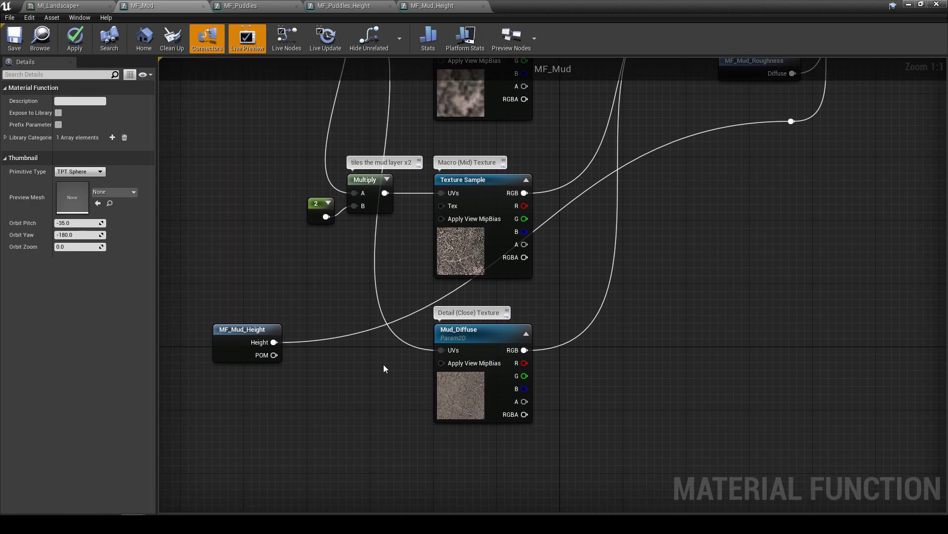
{"action": "left_click_drag", "start_coordinate": [274, 355], "coordinate": [443, 350]}
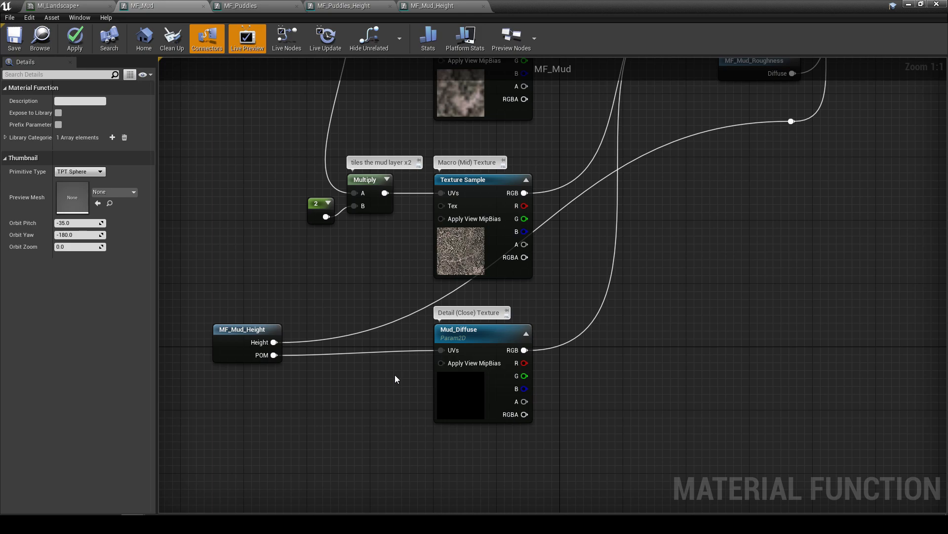
Review the new POM connection in MF_Mud, and open MF_Mud_Height to inspect its MF_LandscapePOM and Output POM nodes
{"action": "scroll", "coordinate": [395, 379], "scroll_direction": "down", "scroll_amount": 3}
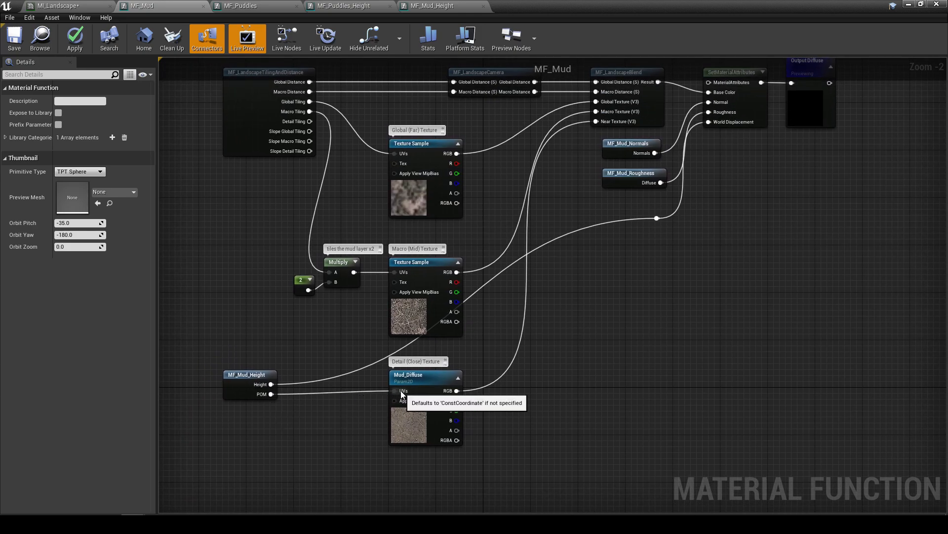
{"action": "scroll", "coordinate": [382, 396], "scroll_direction": "up", "scroll_amount": 2}
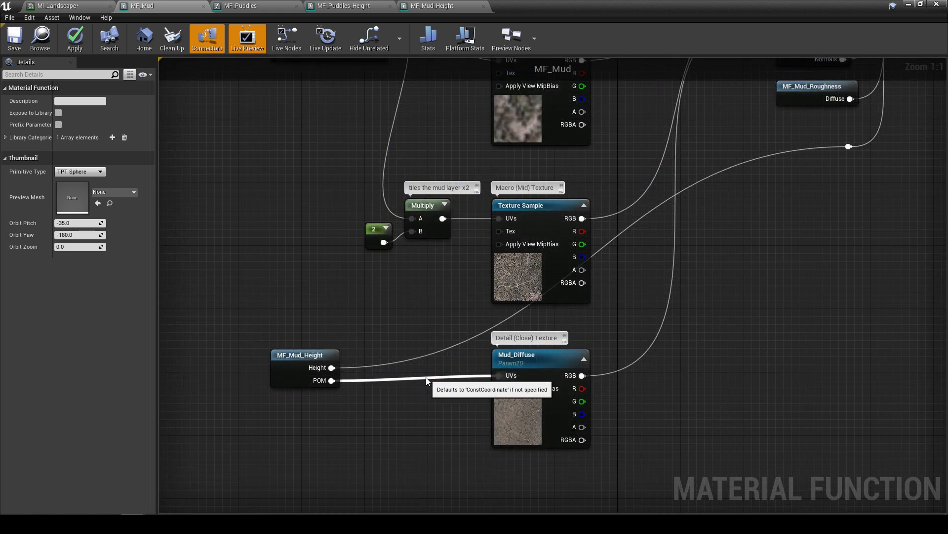
{"action": "double_click", "coordinate": [295, 377]}
{"action": "scroll", "coordinate": [376, 430], "scroll_direction": "up", "scroll_amount": 2}
{"action": "scroll", "coordinate": [388, 441], "scroll_direction": "up", "scroll_amount": 1}
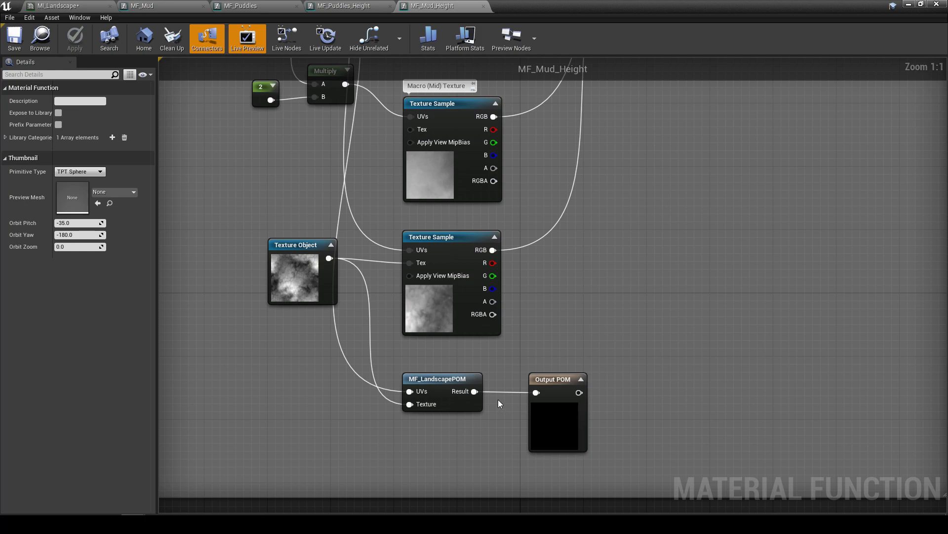
Return from MF_Mud_Height to the MF_Mud function and save it with the POM connection in place
{"action": "left_click", "coordinate": [446, 396]}
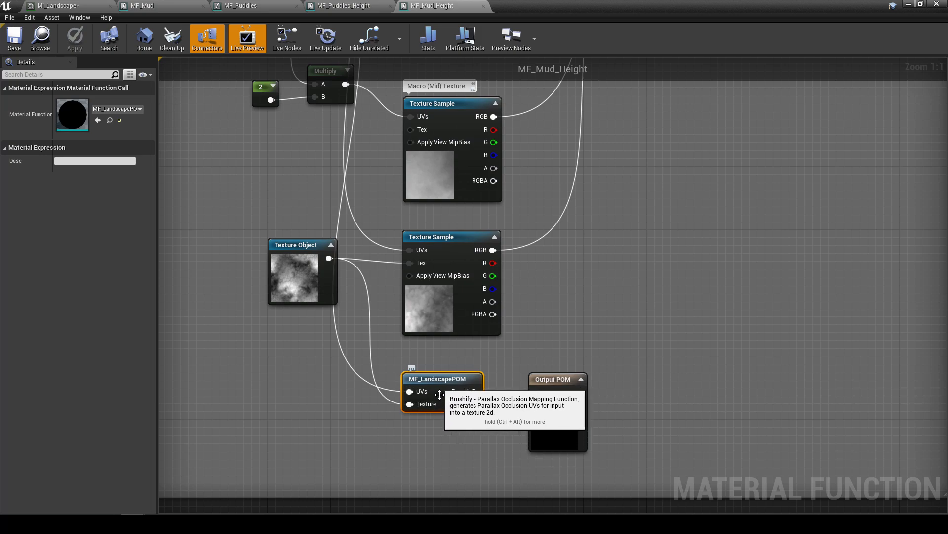
{"action": "scroll", "coordinate": [442, 401], "scroll_direction": "down", "scroll_amount": 1}
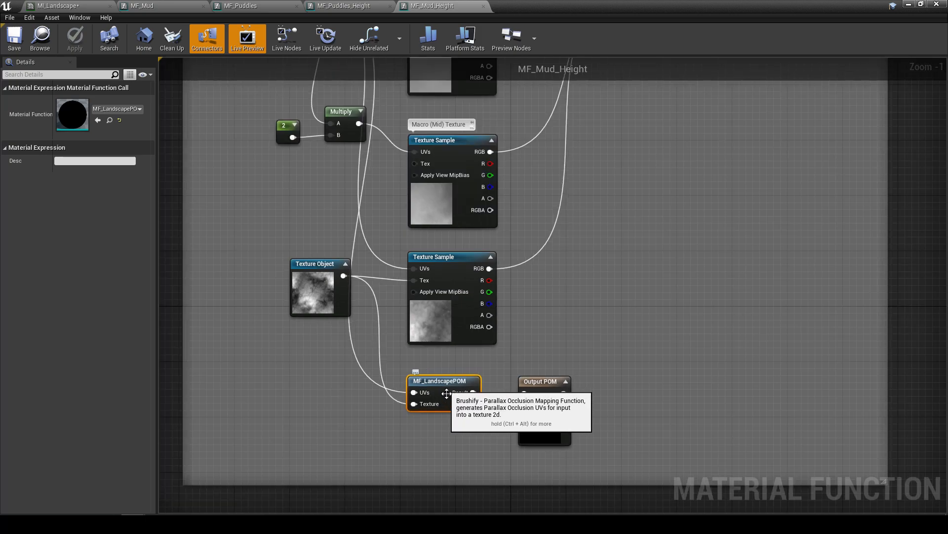
{"action": "right_click_drag", "start_coordinate": [445, 413], "coordinate": [438, 414]}
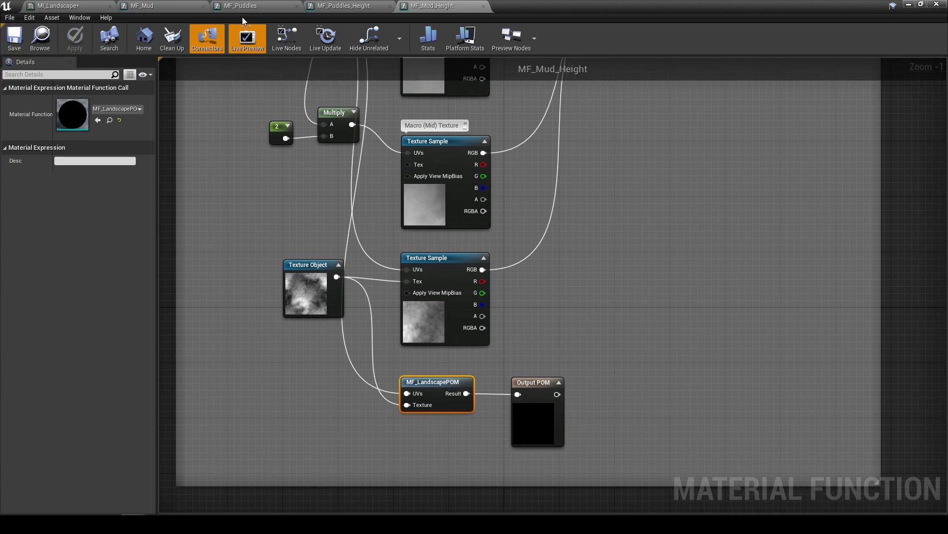
{"action": "left_click", "coordinate": [253, 6]}
{"action": "left_click", "coordinate": [170, 5]}
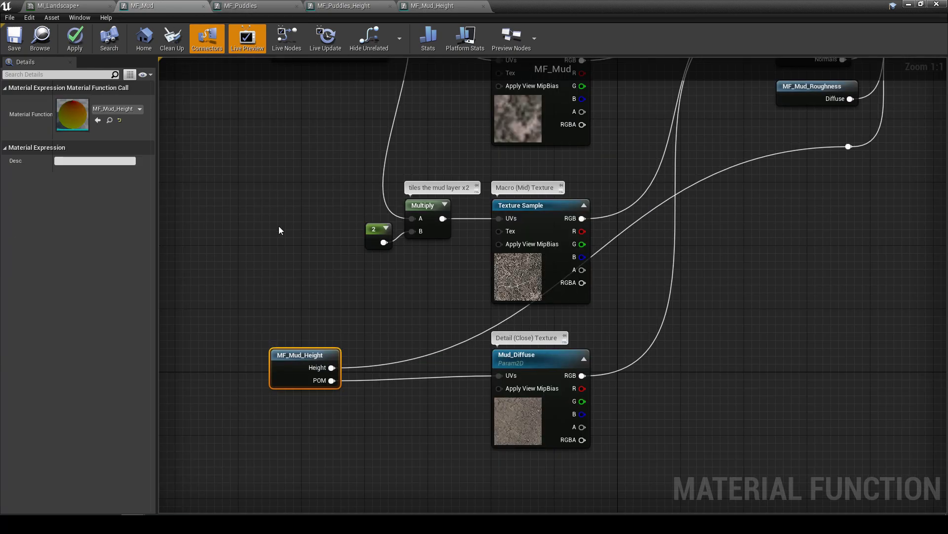
{"action": "left_click", "coordinate": [352, 267]}
{"action": "scroll", "coordinate": [316, 370], "scroll_direction": "down", "scroll_amount": 4}
{"action": "scroll", "coordinate": [493, 334], "scroll_direction": "up", "scroll_amount": 1}
{"action": "right_click_drag", "start_coordinate": [566, 321], "coordinate": [545, 350]}
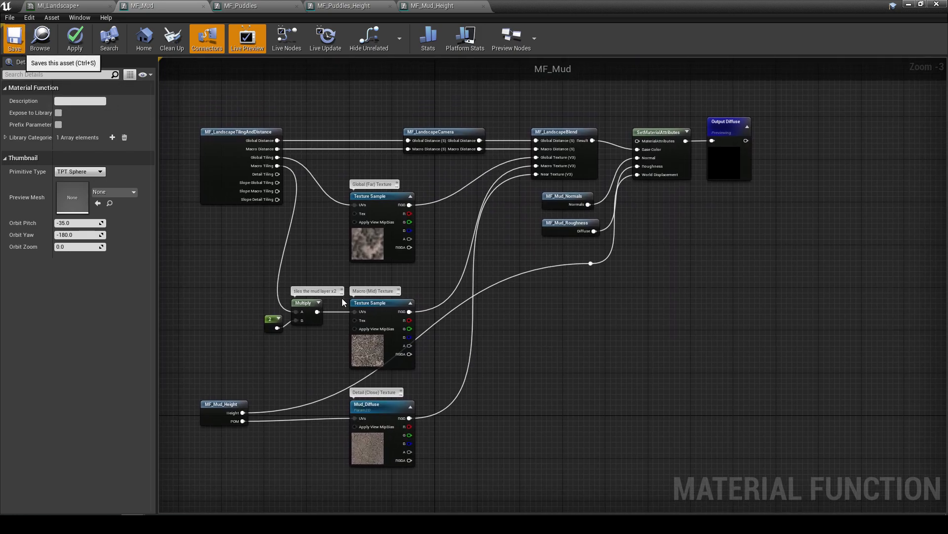
{"action": "left_click", "coordinate": [14, 39]}
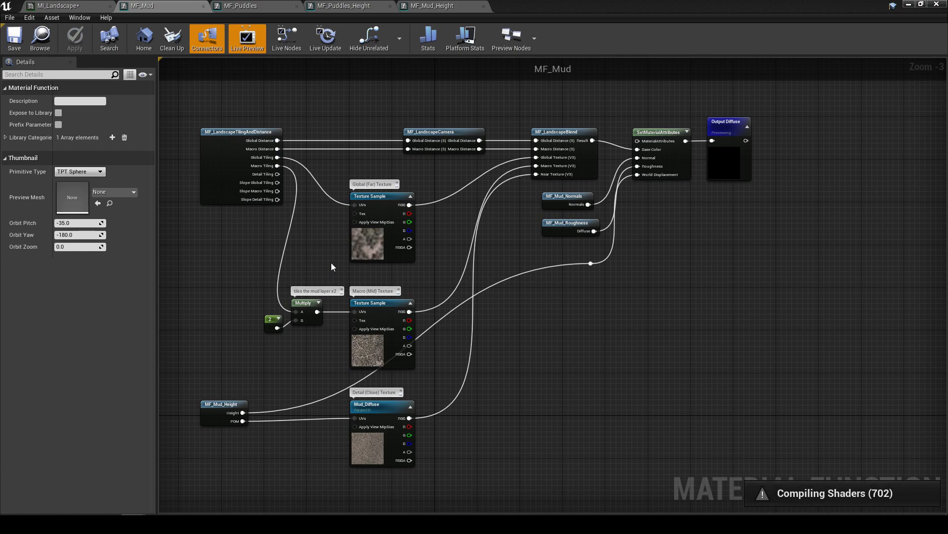
Open MF_Mud_Normals and MF_Puddles_Normals to compare how their detail normal textures receive their UVs
{"action": "double_click", "coordinate": [553, 206]}
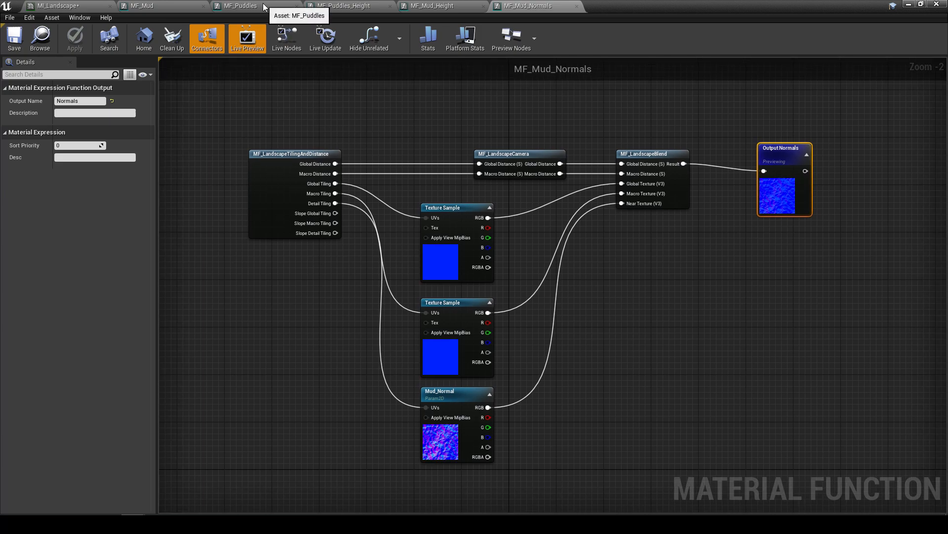
{"action": "left_click", "coordinate": [263, 7]}
{"action": "left_click", "coordinate": [40, 40]}
{"action": "double_click", "coordinate": [224, 278]}
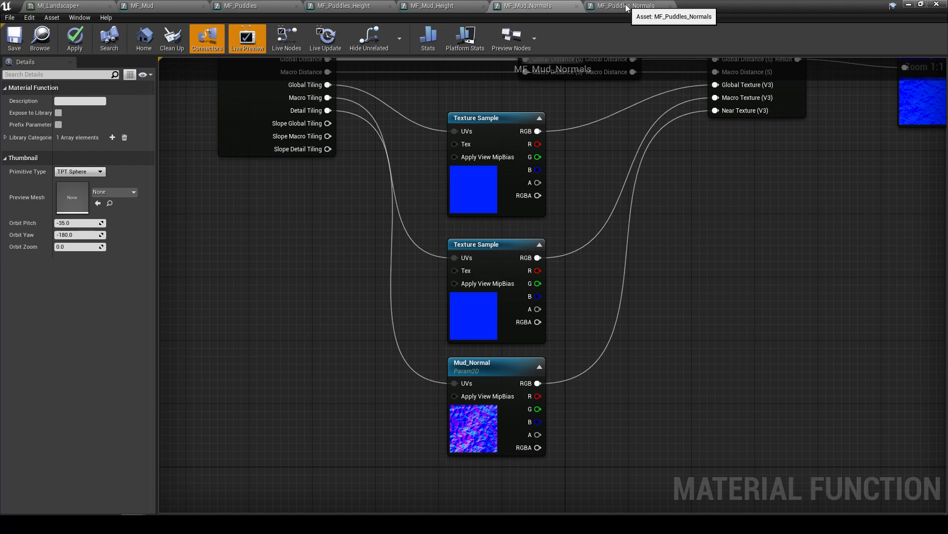
Copy the MF_Mud_Height node from MF_Mud into MF_Mud_Normals, placing it beside the Mud_Normal texture sample
{"action": "left_click", "coordinate": [175, 10]}
{"action": "scroll", "coordinate": [303, 333], "scroll_direction": "up", "scroll_amount": 5}
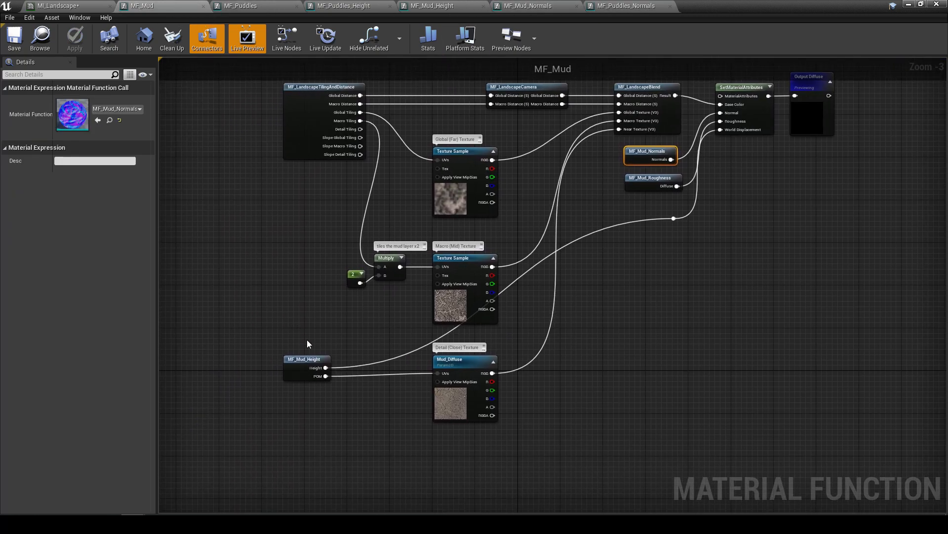
{"action": "left_click", "coordinate": [299, 375]}
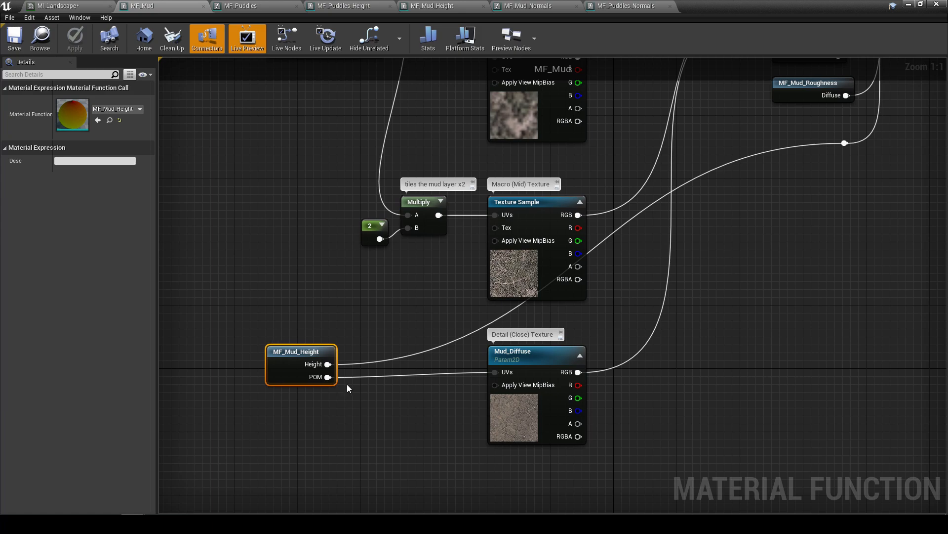
{"action": "left_click", "coordinate": [514, 6]}
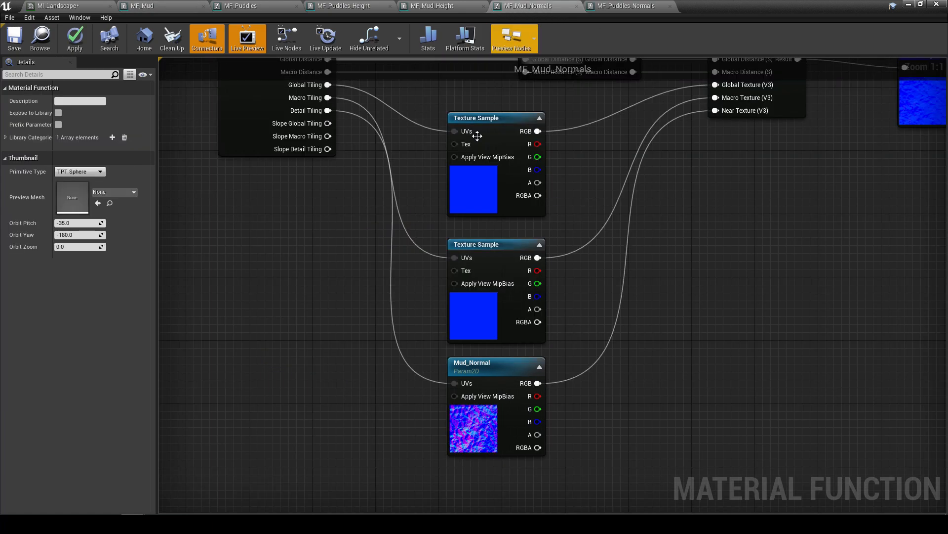
{"action": "key", "text": "ctrl+v"}
Add a MaterialFunctionCall node assigned to MF_Mud_Height above the pasted node, and delete this duplicate
{"action": "right_click", "coordinate": [291, 305]}
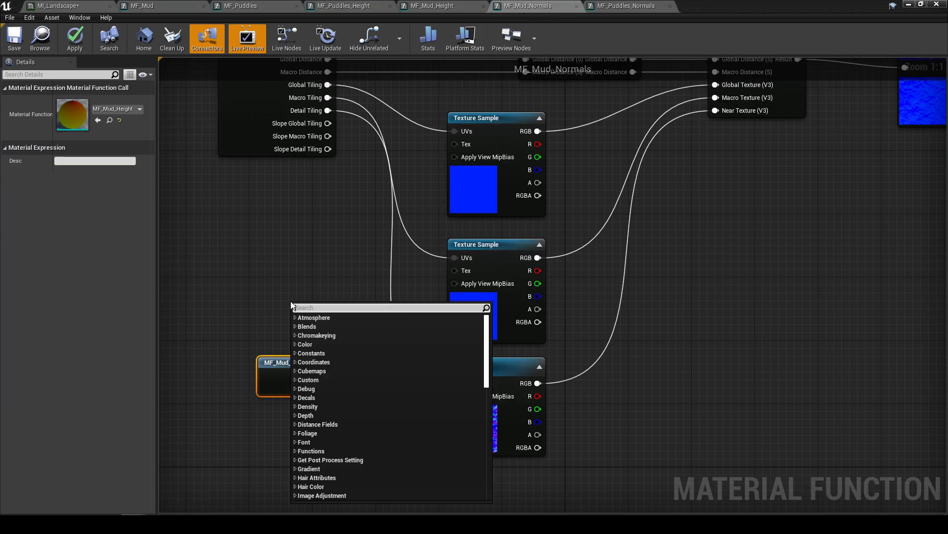
{"action": "type", "text": "materialfunc"}
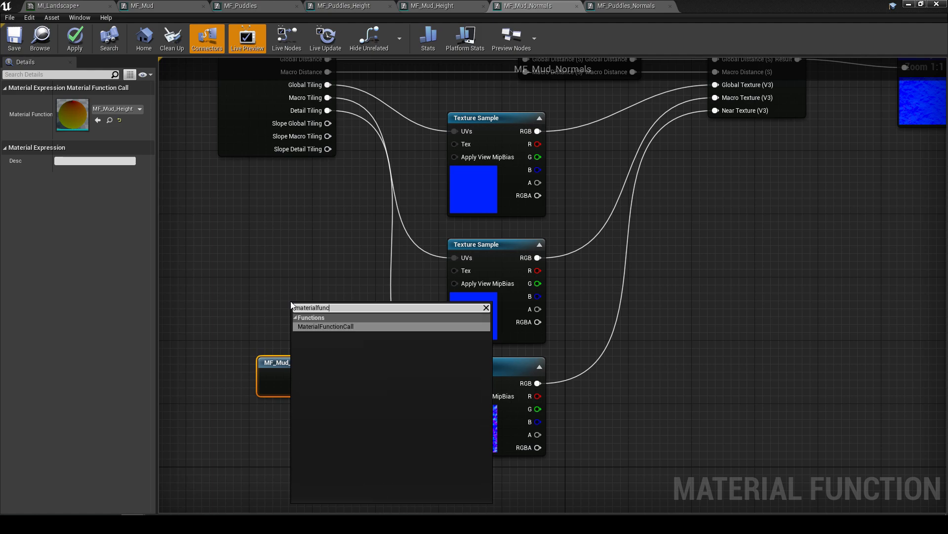
{"action": "key", "text": "Return"}
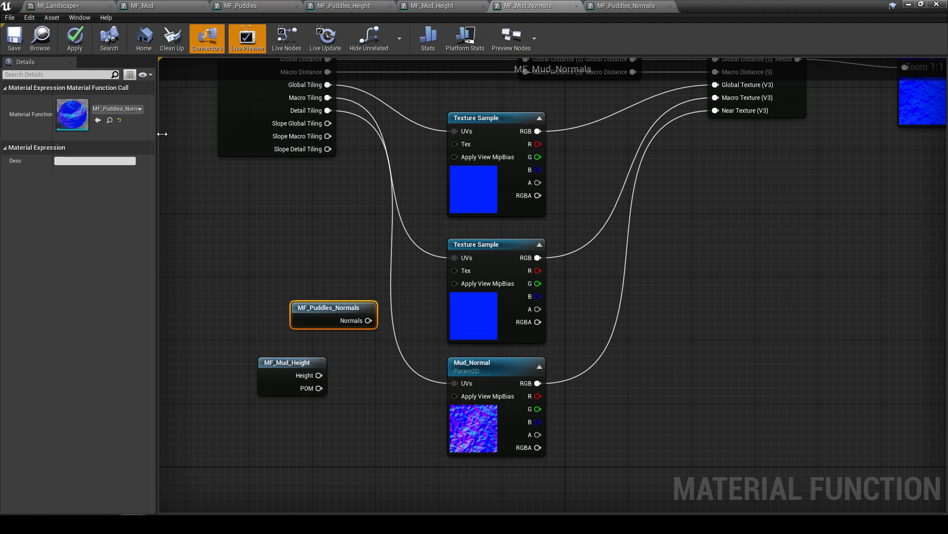
{"action": "left_click", "coordinate": [130, 109]}
{"action": "type", "text": "mud"}
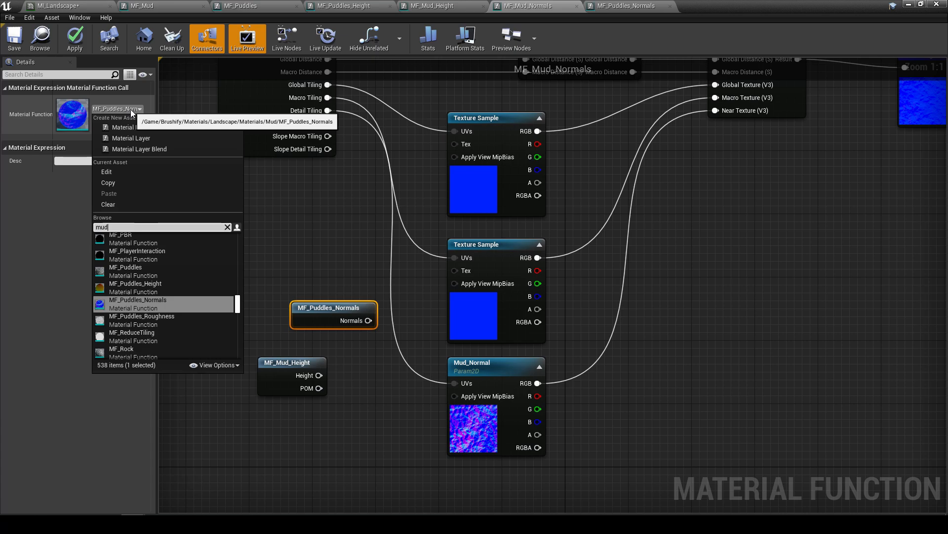
{"action": "left_click", "coordinate": [134, 253]}
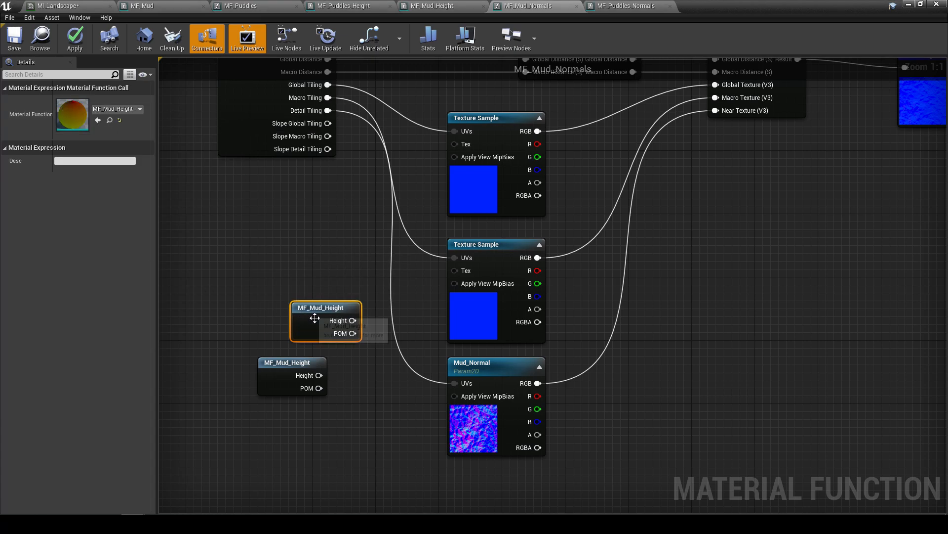
{"action": "left_click_drag", "start_coordinate": [312, 318], "coordinate": [295, 309]}
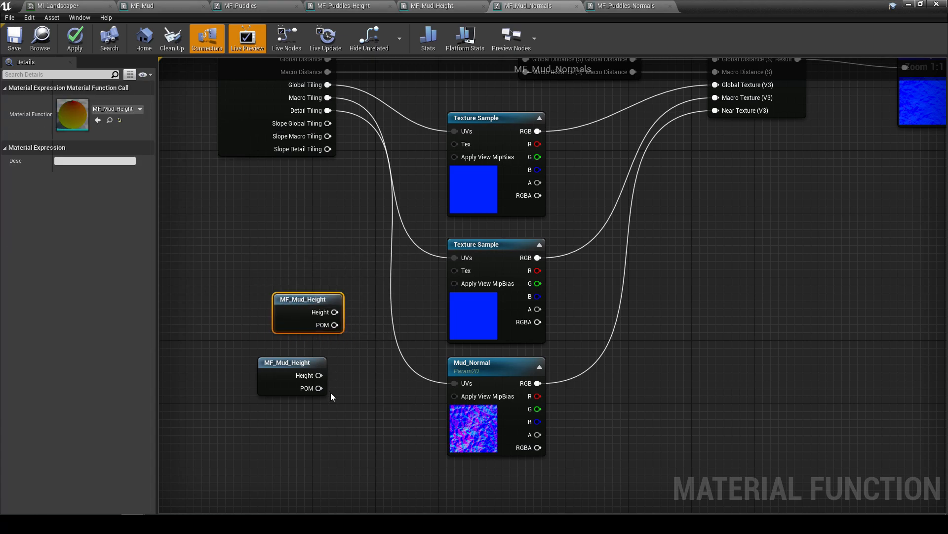
{"action": "key", "text": "Delete"}
Connect the MF_Mud_Height POM output to the Mud_Normal UVs input, replacing the Detail Tiling connection
{"action": "left_click_drag", "start_coordinate": [319, 388], "coordinate": [454, 383]}
{"action": "left_click", "coordinate": [287, 378]}
{"action": "left_click", "coordinate": [342, 419]}
{"action": "scroll", "coordinate": [342, 419], "scroll_direction": "down", "scroll_amount": 2}
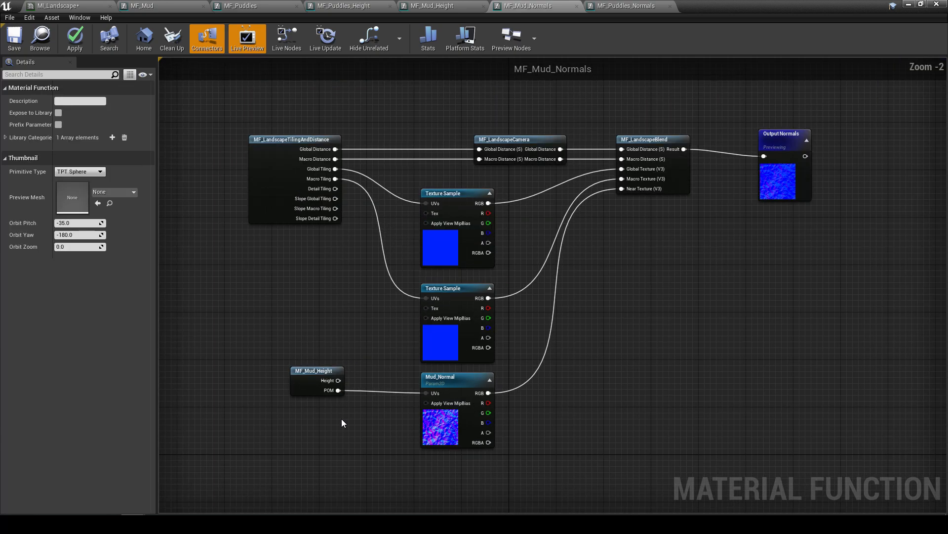
{"action": "left_click", "coordinate": [311, 383]}
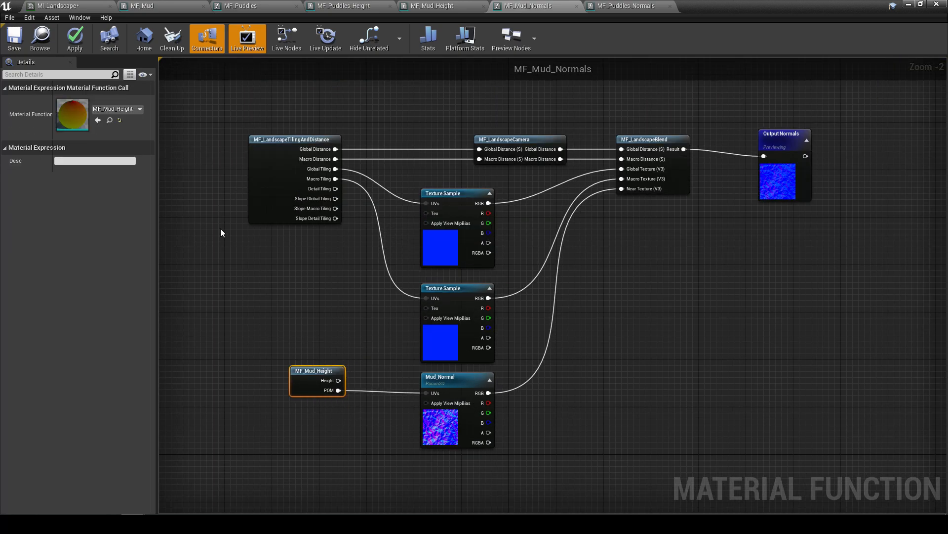
Open MF_Puddles_Normals and MF_Puddles_Roughness, and examine how MF_Puddles_Height drives the detail roughness sample's UVs
{"action": "left_click", "coordinate": [50, 41]}
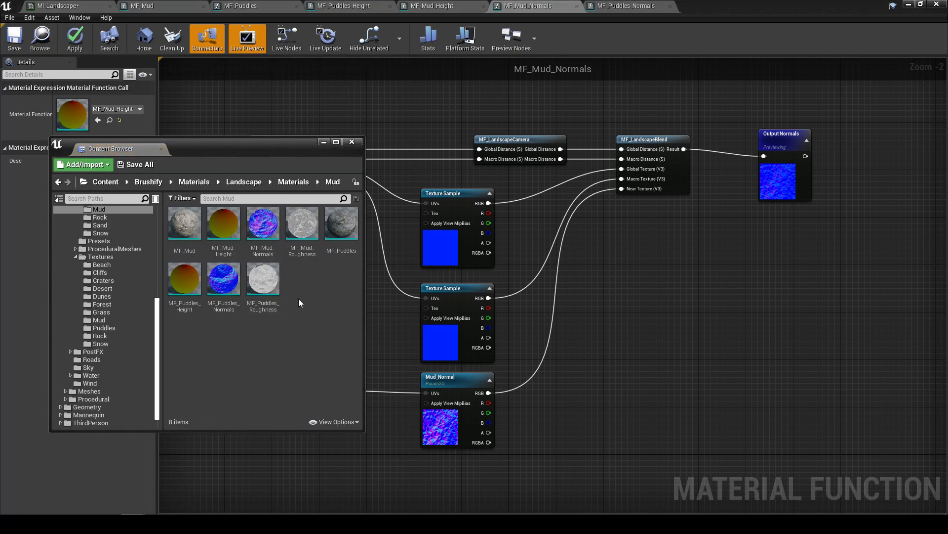
{"action": "double_click", "coordinate": [224, 279]}
{"action": "left_click", "coordinate": [40, 40]}
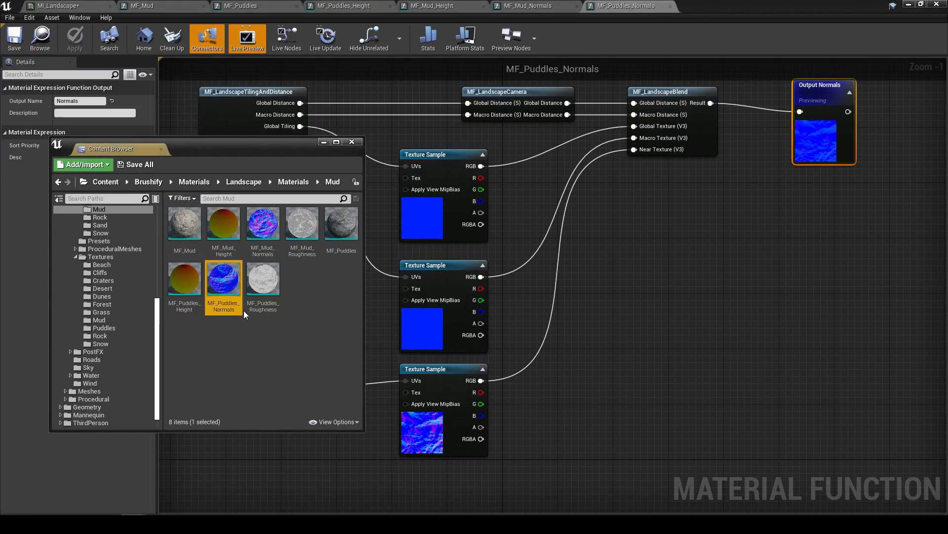
{"action": "double_click", "coordinate": [263, 292]}
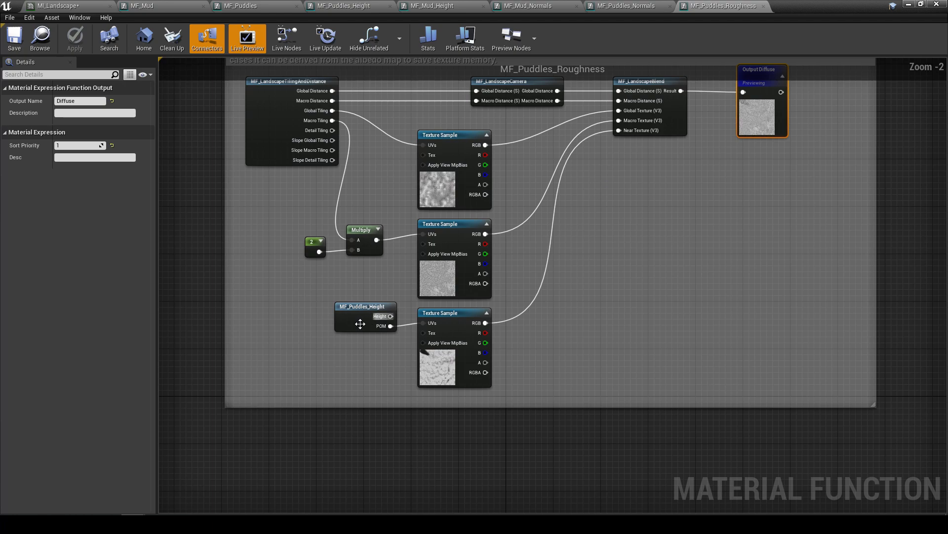
{"action": "scroll", "coordinate": [366, 334], "scroll_direction": "up", "scroll_amount": 1}
{"action": "scroll", "coordinate": [366, 334], "scroll_direction": "down", "scroll_amount": 4}
{"action": "scroll", "coordinate": [366, 334], "scroll_direction": "up", "scroll_amount": 1}
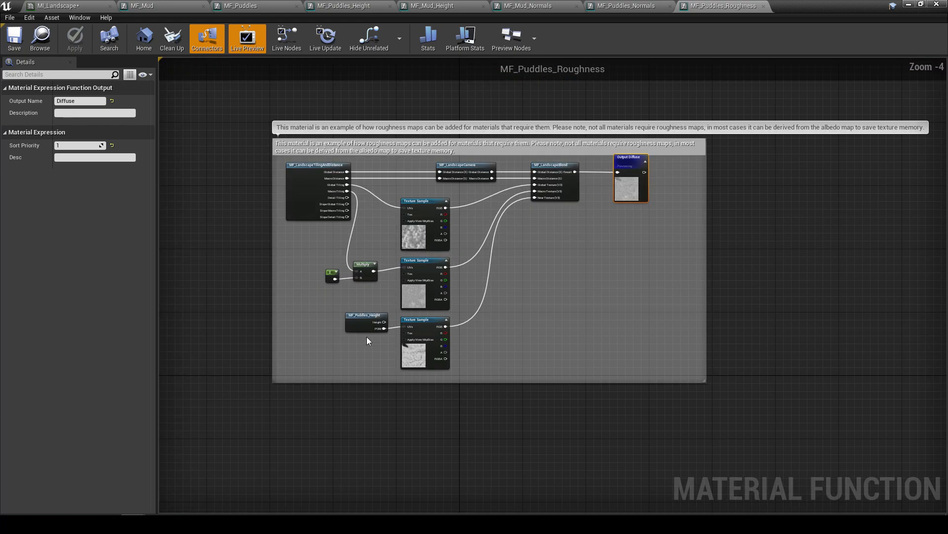
{"action": "scroll", "coordinate": [367, 336], "scroll_direction": "up", "scroll_amount": 4}
{"action": "left_click", "coordinate": [368, 316]}
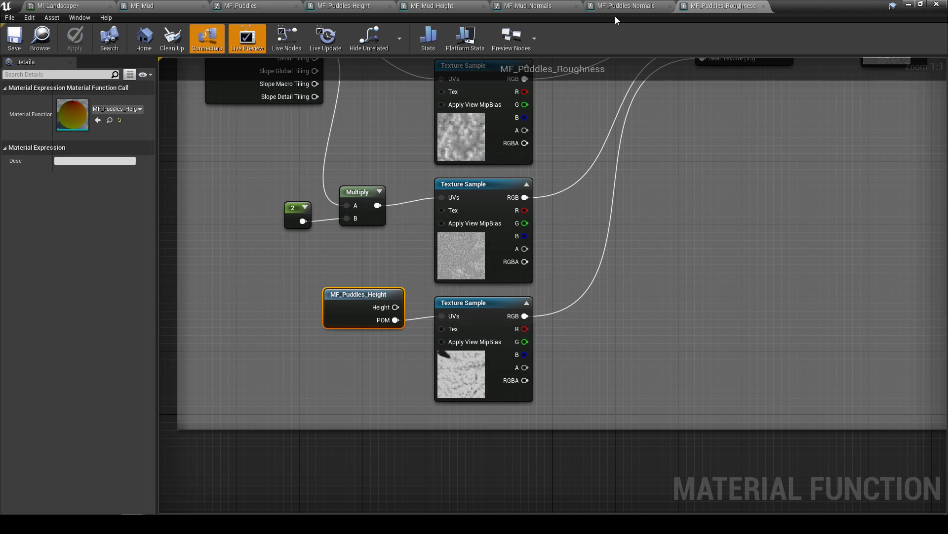
Paste the MF_Mud_Height node into MF_Mud_Roughness and connect its POM output to the lowest Texture Sample's UVs
{"action": "left_click", "coordinate": [528, 6]}
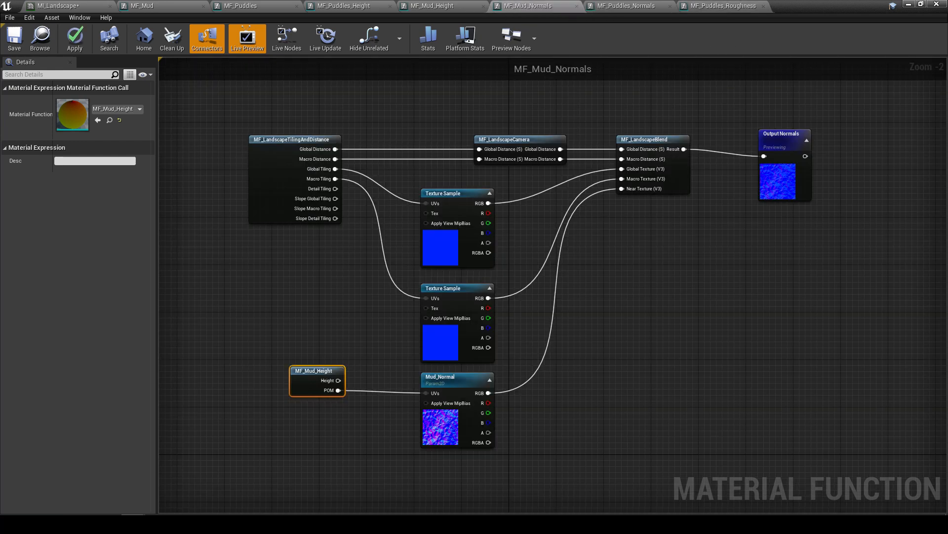
{"action": "left_click", "coordinate": [40, 38]}
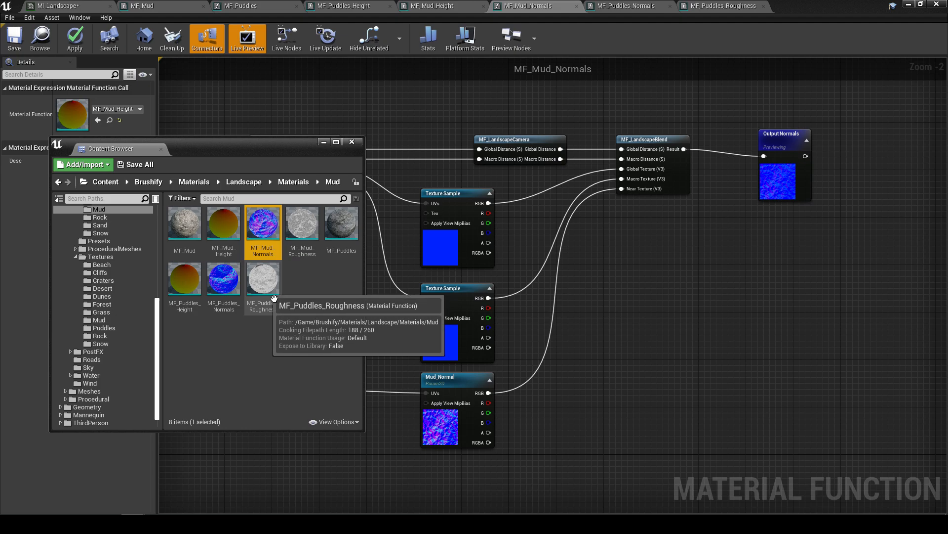
{"action": "double_click", "coordinate": [303, 227]}
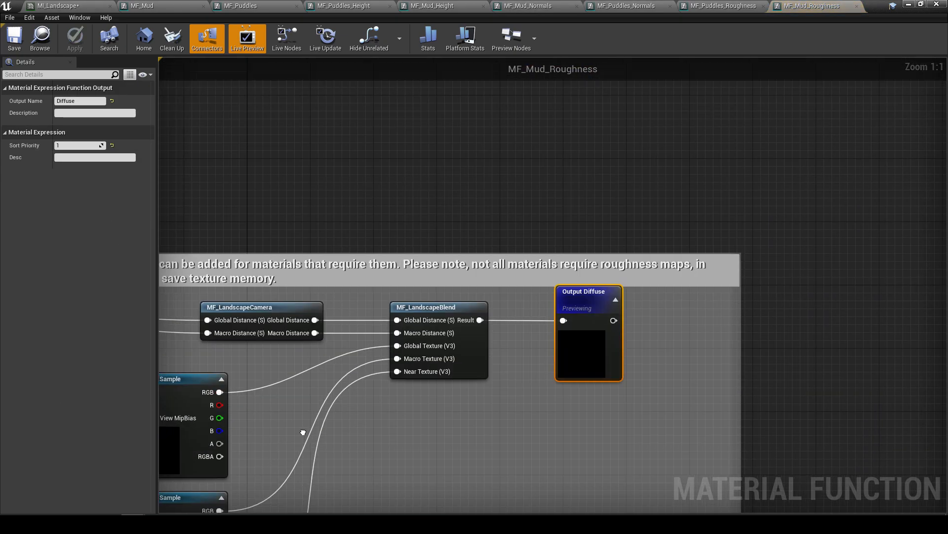
{"action": "key", "text": "ctrl+v"}
{"action": "scroll", "coordinate": [385, 307], "scroll_direction": "up", "scroll_amount": 2}
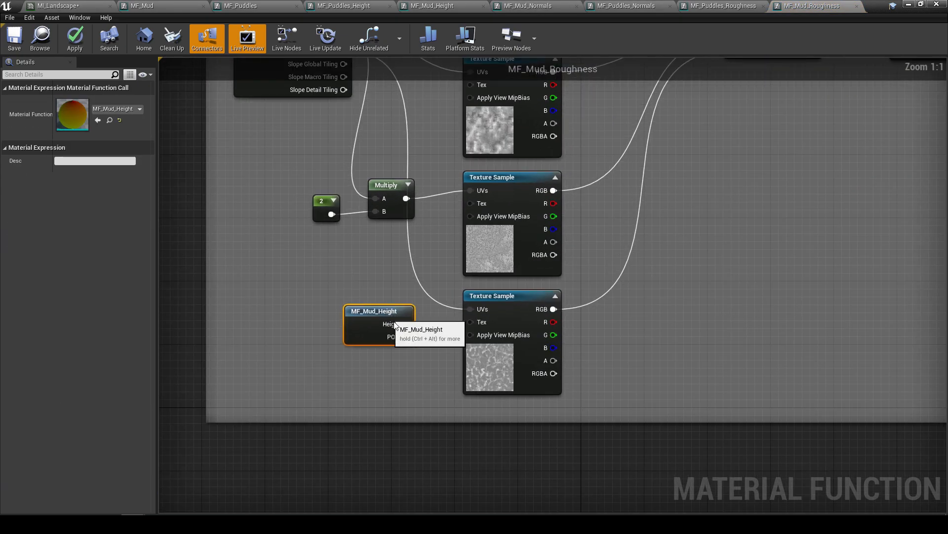
{"action": "left_click_drag", "start_coordinate": [406, 336], "coordinate": [472, 310]}
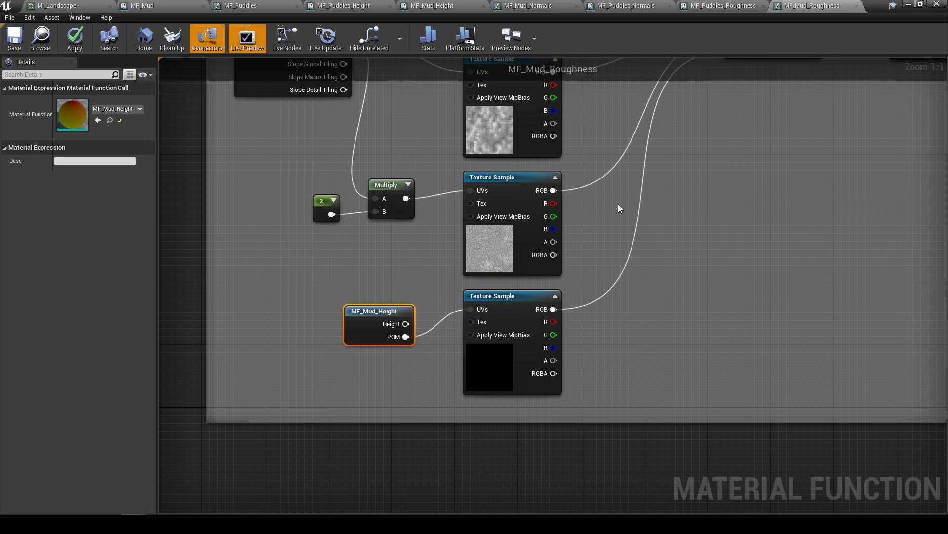
Close the MF_Puddles_Normals, MF_Puddles_Roughness, MF_Puddles_Height and MF_Puddles editors, discarding any unapplied changes
{"action": "left_click", "coordinate": [670, 7]}
{"action": "left_click", "coordinate": [669, 7]}
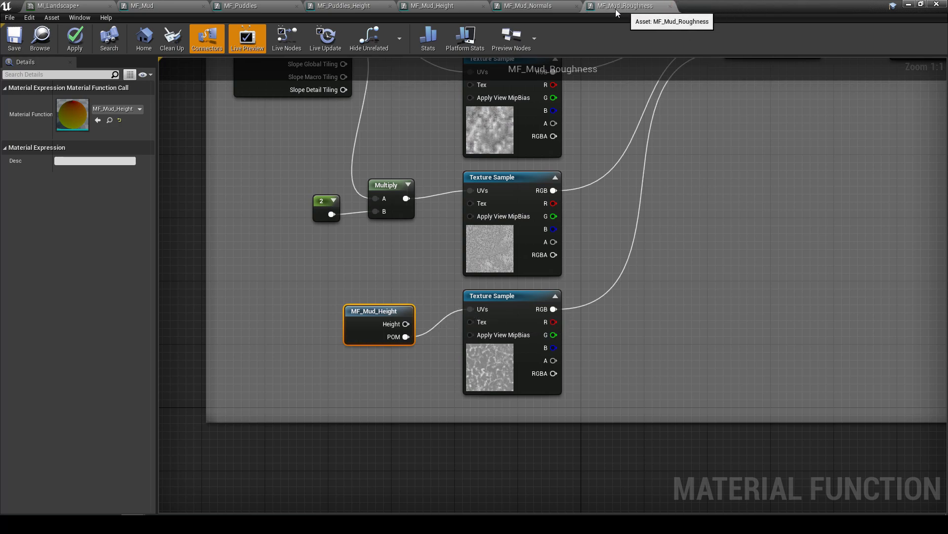
{"action": "left_click", "coordinate": [390, 5]}
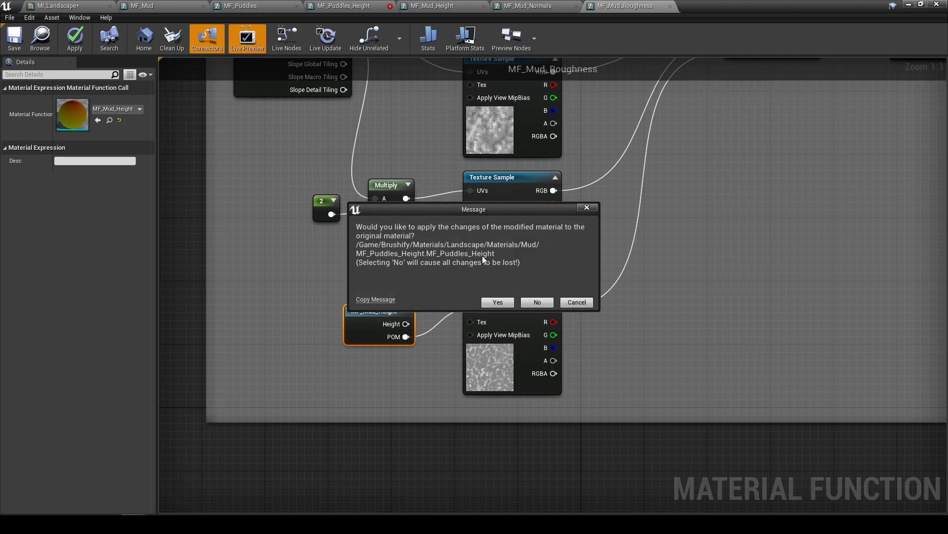
{"action": "left_click", "coordinate": [541, 302]}
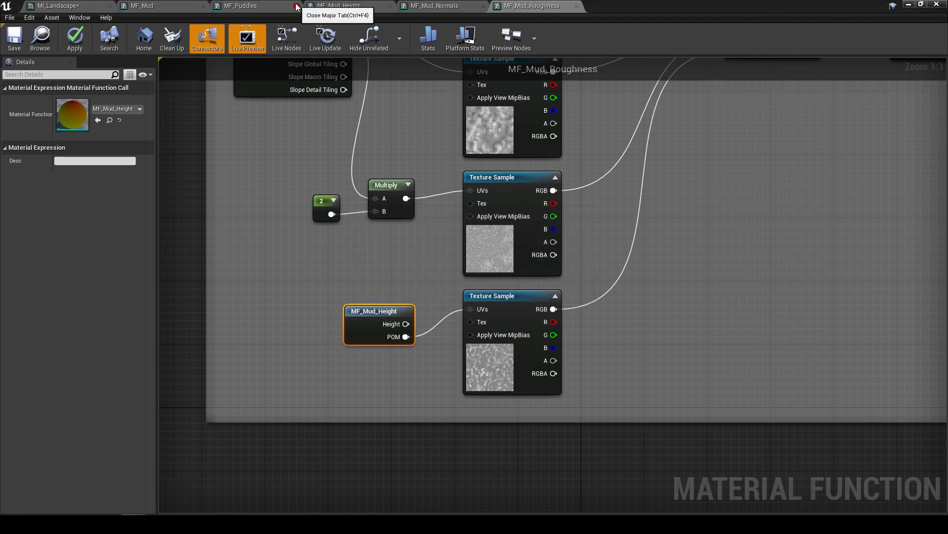
{"action": "left_click", "coordinate": [297, 7]}
{"action": "left_click", "coordinate": [536, 301]}
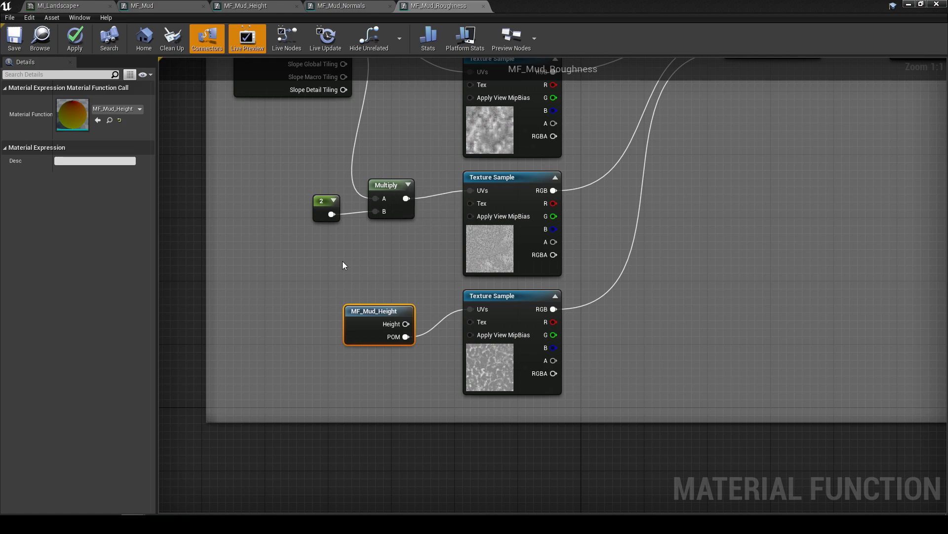
Review the complete MF_Mud_Roughness graph and save the function
{"action": "scroll", "coordinate": [344, 265], "scroll_direction": "down", "scroll_amount": 3}
{"action": "left_click", "coordinate": [321, 281]}
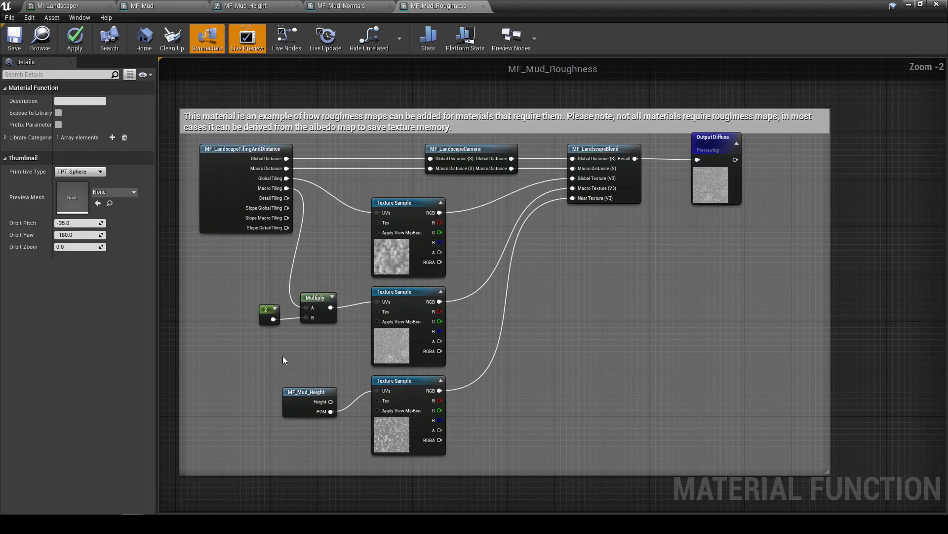
{"action": "left_click", "coordinate": [18, 44]}
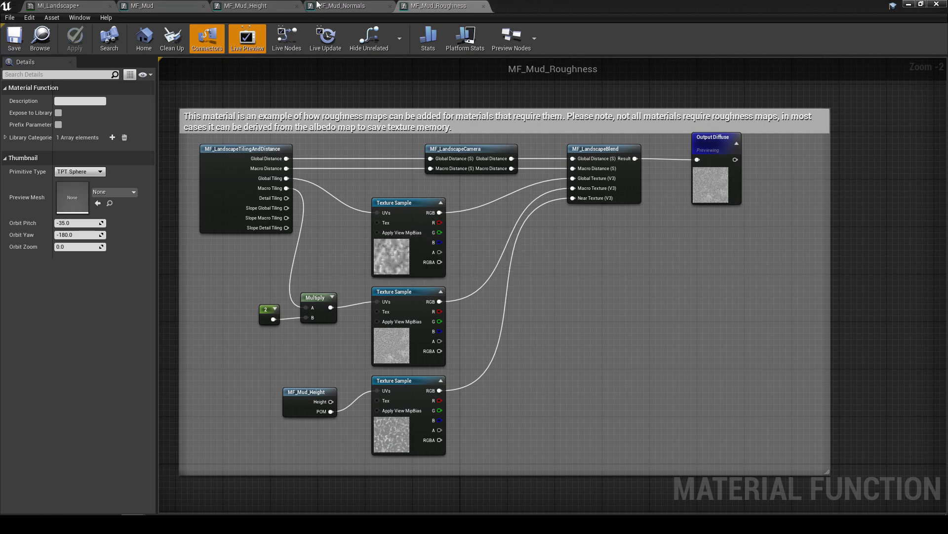
Save the MF_Mud_Normals function and look over the other open mud functions
{"action": "left_click", "coordinate": [317, 7]}
{"action": "key", "text": "ctrl+s"}
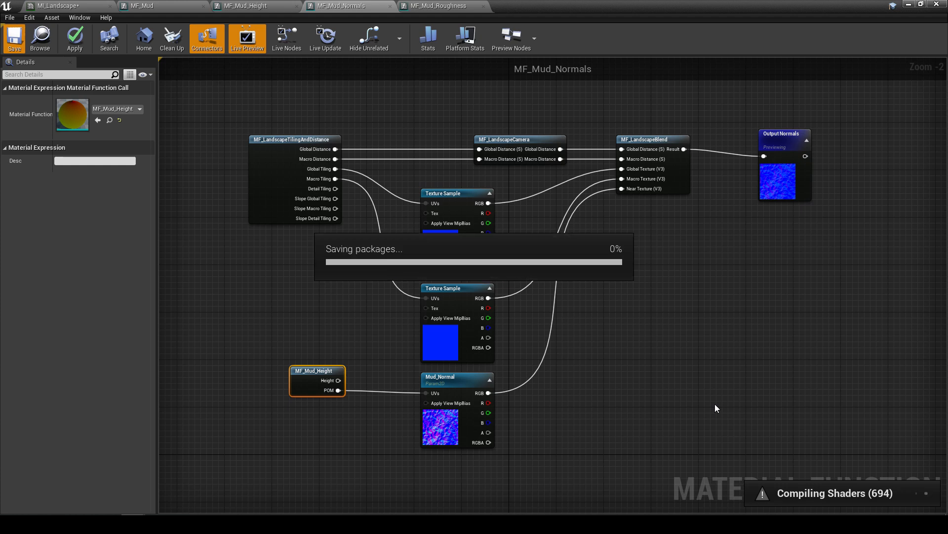
{"action": "left_click", "coordinate": [438, 6]}
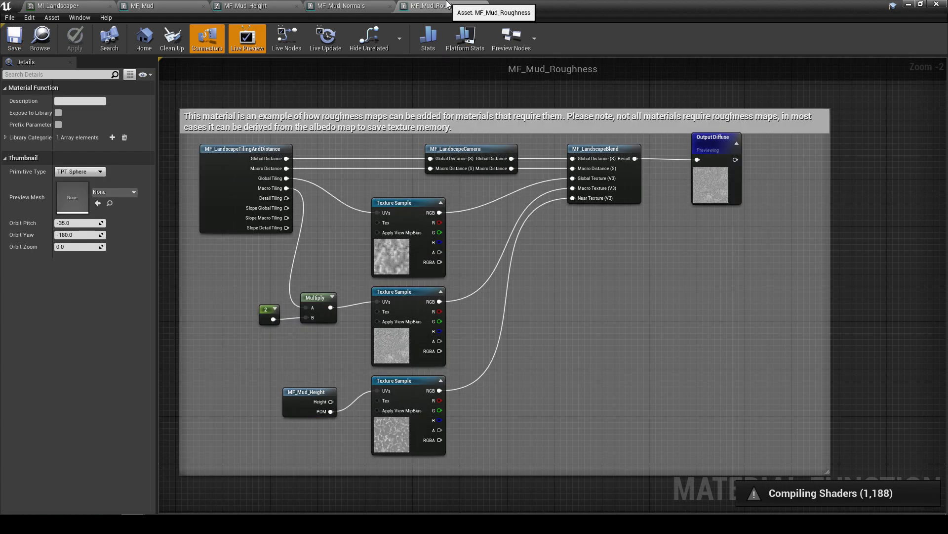
{"action": "left_click", "coordinate": [352, 5]}
{"action": "left_click", "coordinate": [257, 6]}
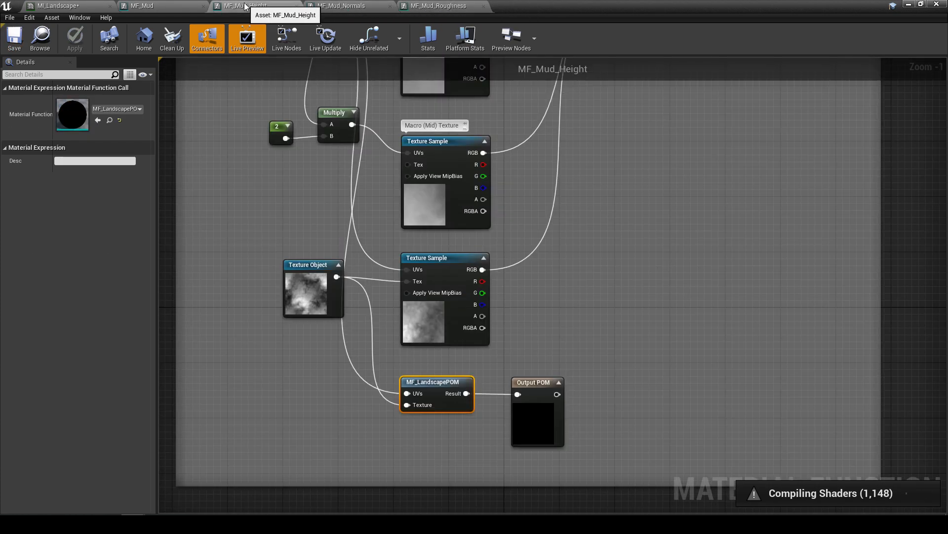
In MF_Mud, move the MF_Mud_Height node up slightly so its POM output lines up with Mud_Diffuse's UVs input
{"action": "left_click", "coordinate": [175, 6]}
{"action": "scroll", "coordinate": [295, 217], "scroll_direction": "down", "scroll_amount": 2}
{"action": "mouse_move", "coordinate": [294, 219]}
{"action": "right_mouse_down"}
{"action": "mouse_move", "coordinate": [307, 287]}
{"action": "mouse_move", "coordinate": [271, 303]}
{"action": "right_mouse_up"}
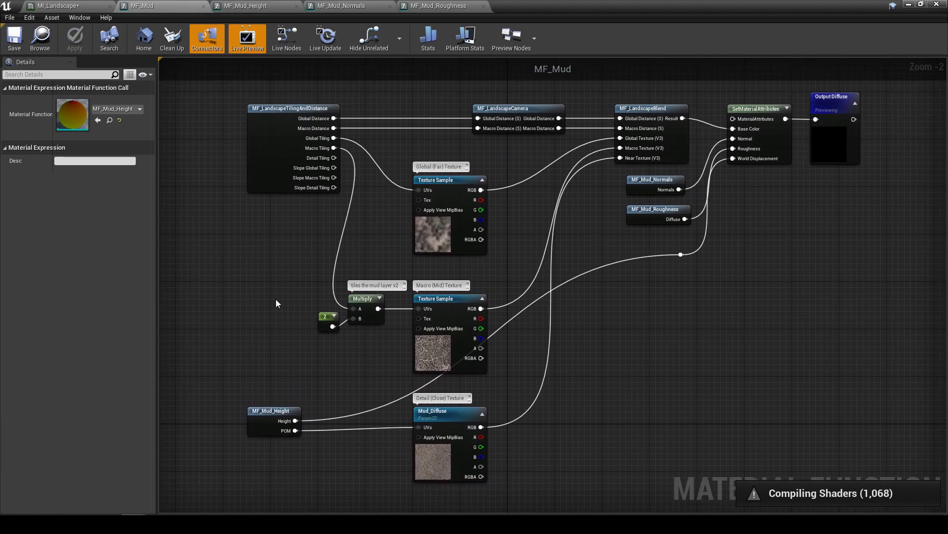
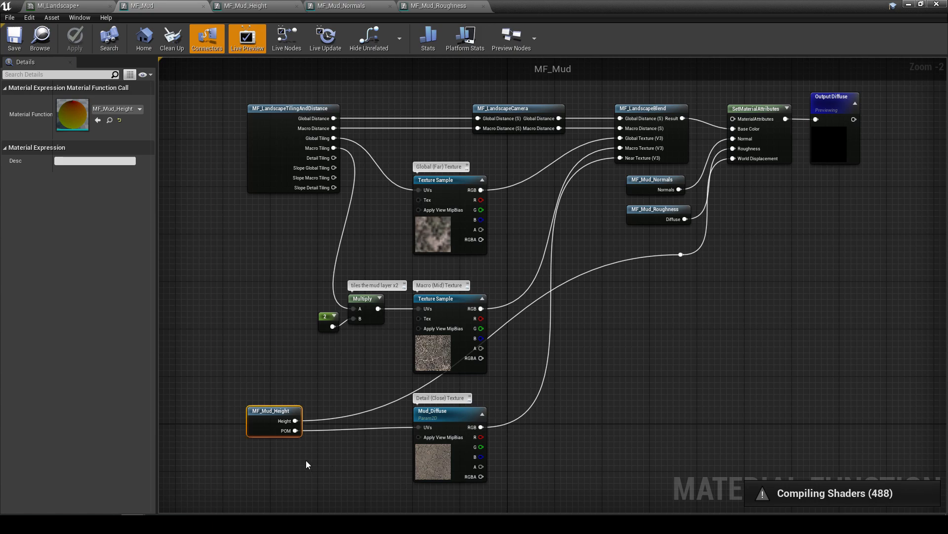
{"action": "left_click", "coordinate": [315, 450]}
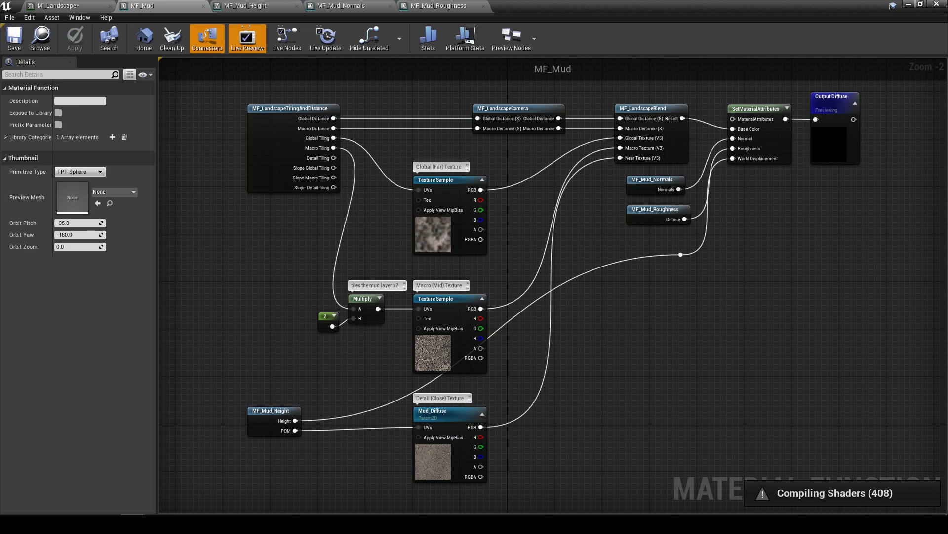
{"action": "right_click_drag", "start_coordinate": [317, 447], "coordinate": [321, 438]}
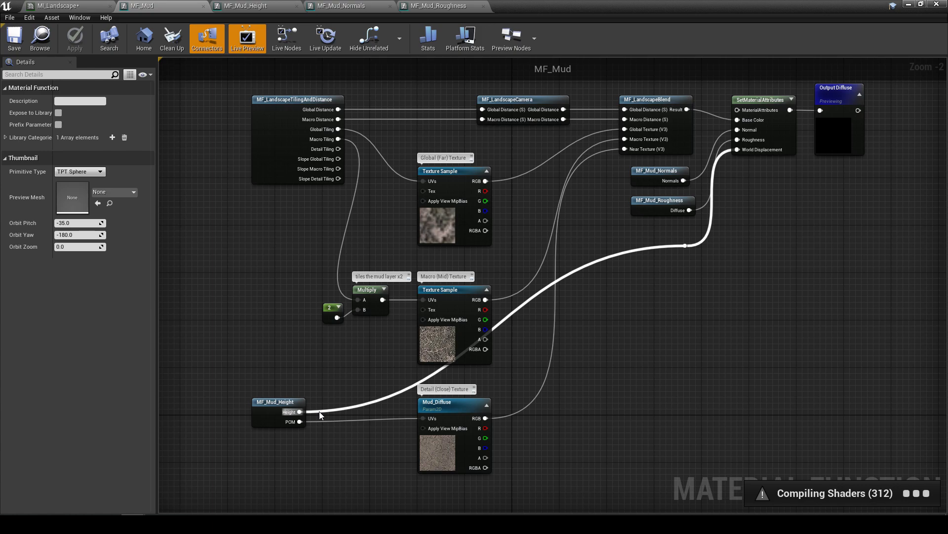
{"action": "left_click_drag", "start_coordinate": [263, 423], "coordinate": [263, 417]}
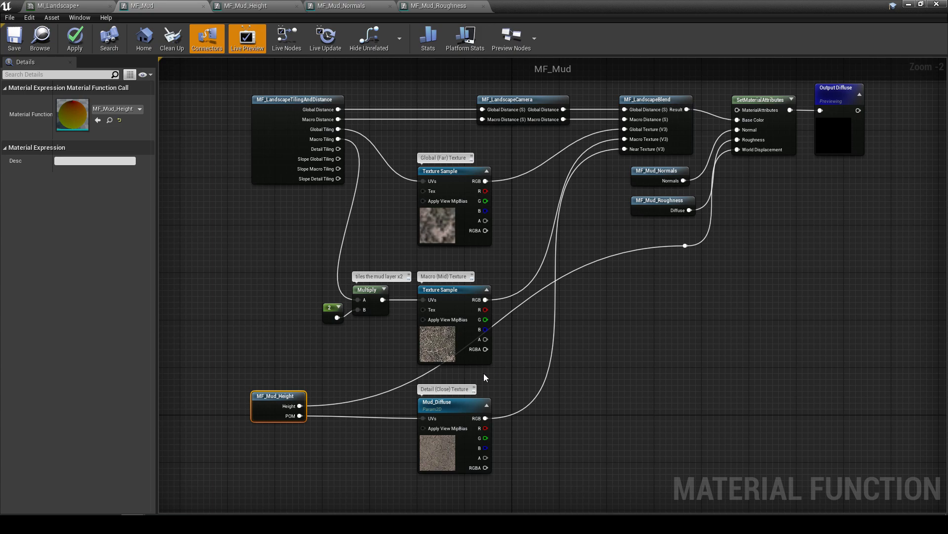
Open MF_Mud_Height from its node and examine how the Detail Tiling and Texture Object feed MF_LandscapePOM and Output POM
{"action": "double_click", "coordinate": [275, 403]}
{"action": "scroll", "coordinate": [339, 405], "scroll_direction": "down", "scroll_amount": 4}
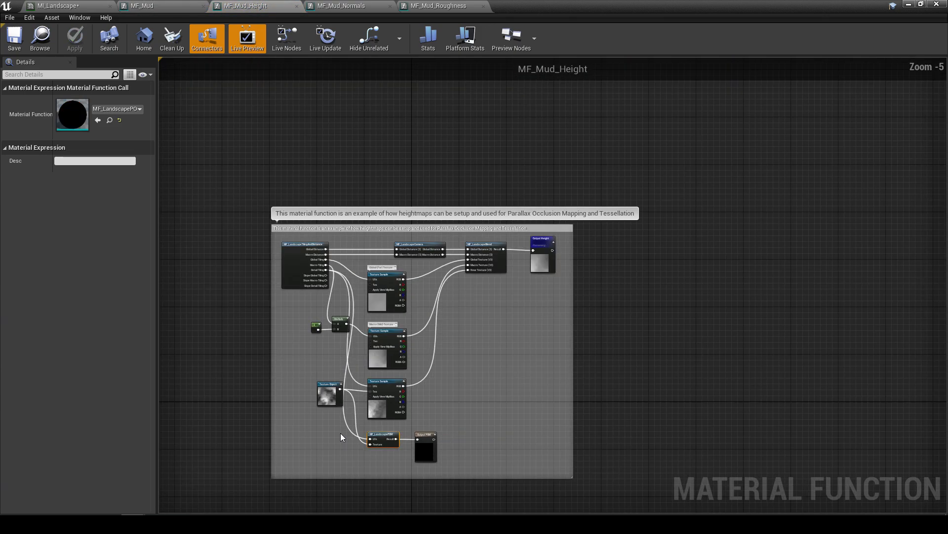
{"action": "scroll", "coordinate": [340, 433], "scroll_direction": "up", "scroll_amount": 2}
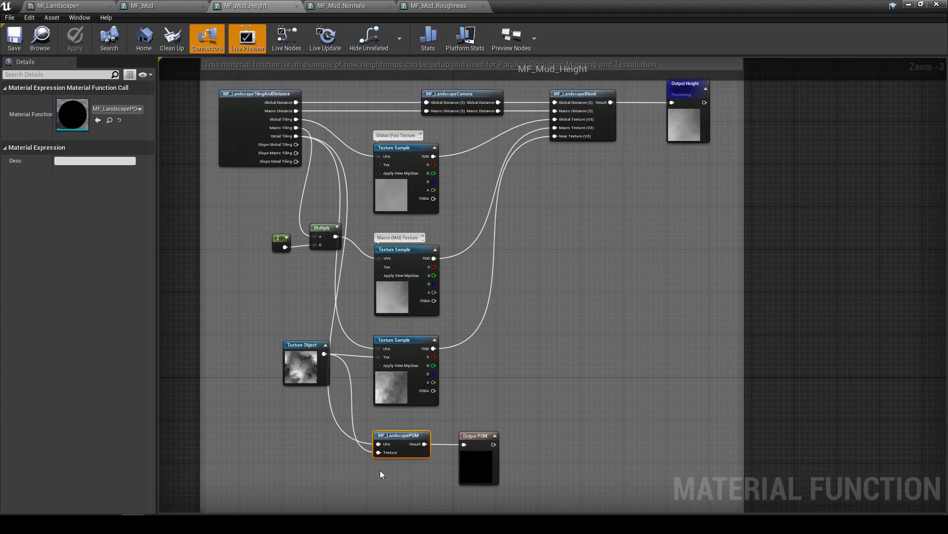
{"action": "left_click", "coordinate": [382, 470]}
{"action": "right_click_drag", "start_coordinate": [348, 453], "coordinate": [355, 439]}
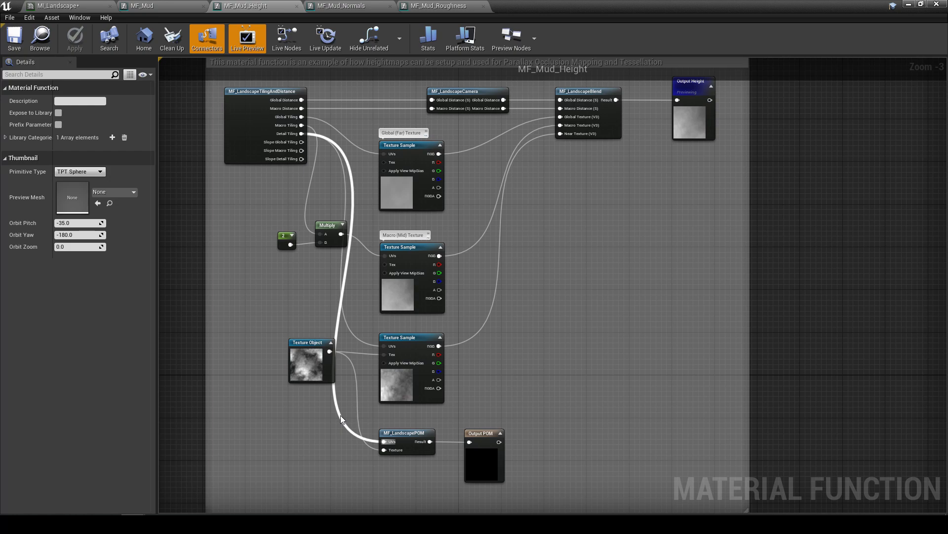
{"action": "scroll", "coordinate": [437, 455], "scroll_direction": "up", "scroll_amount": 2}
{"action": "left_click", "coordinate": [394, 442]}
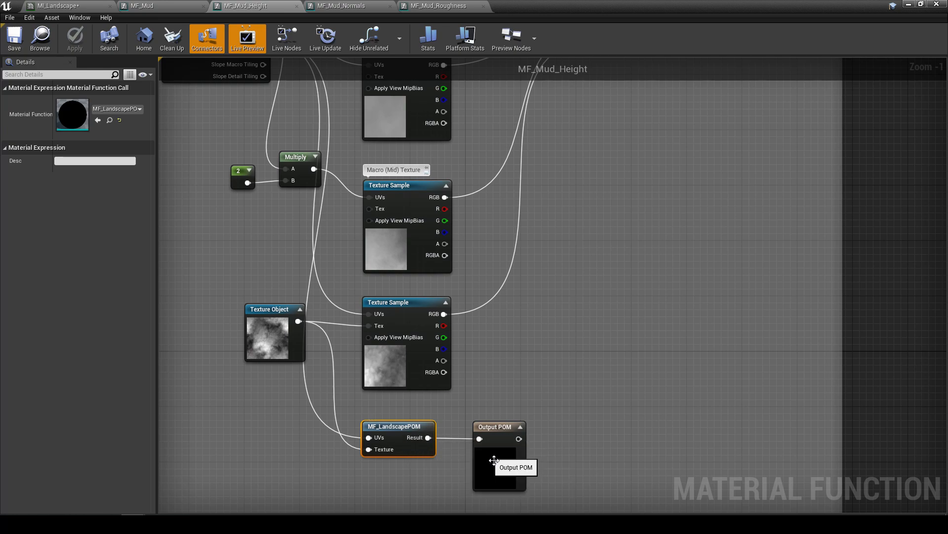
{"action": "left_click", "coordinate": [492, 466]}
{"action": "scroll", "coordinate": [462, 453], "scroll_direction": "down", "scroll_amount": 2}
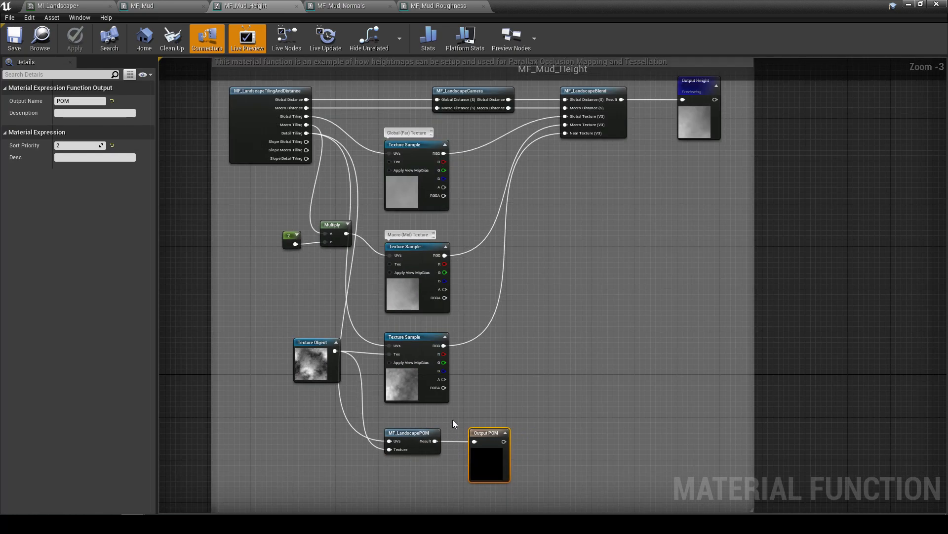
Examine the lowest Texture Sample in MF_Mud_Height and the overall layout of the height graph
{"action": "right_click_drag", "start_coordinate": [453, 420], "coordinate": [443, 440]}
{"action": "scroll", "coordinate": [444, 441], "scroll_direction": "up", "scroll_amount": 1}
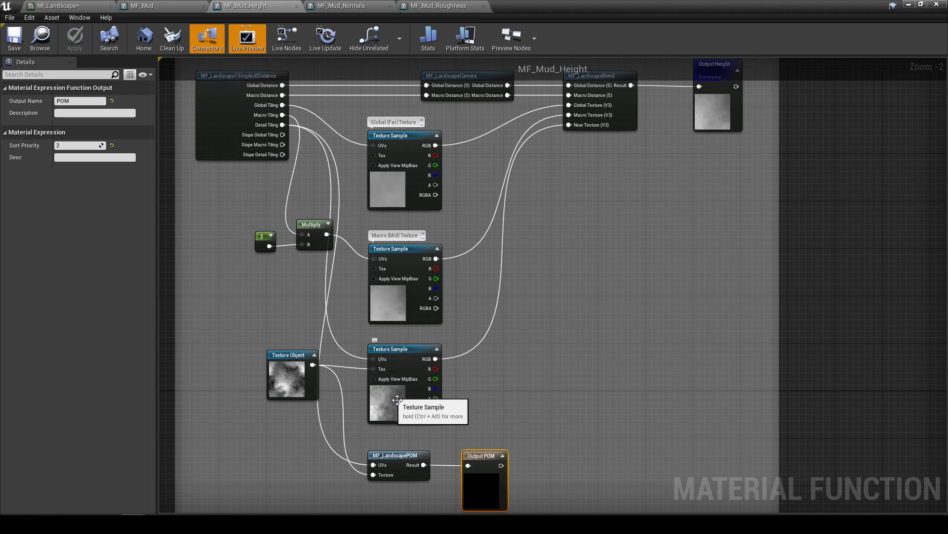
{"action": "left_click", "coordinate": [404, 364]}
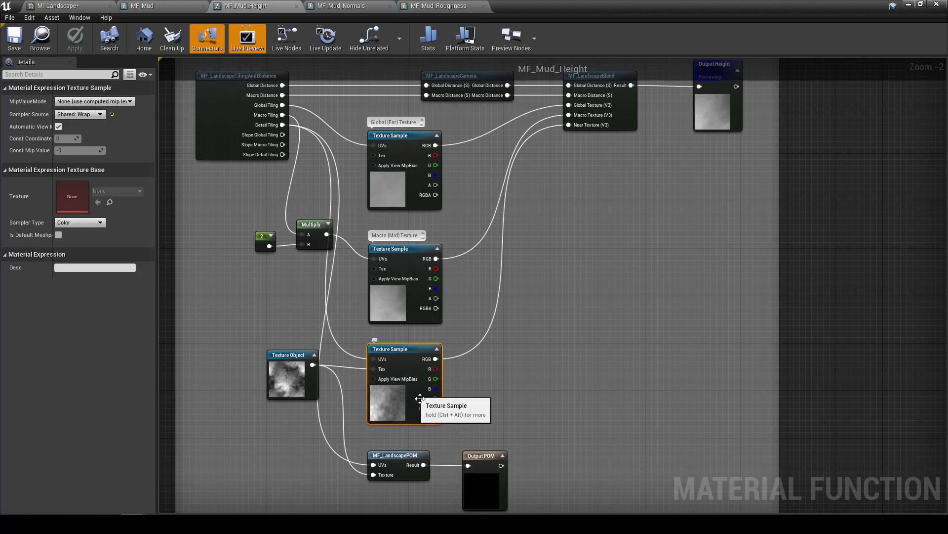
{"action": "right_click_drag", "start_coordinate": [497, 355], "coordinate": [487, 378]}
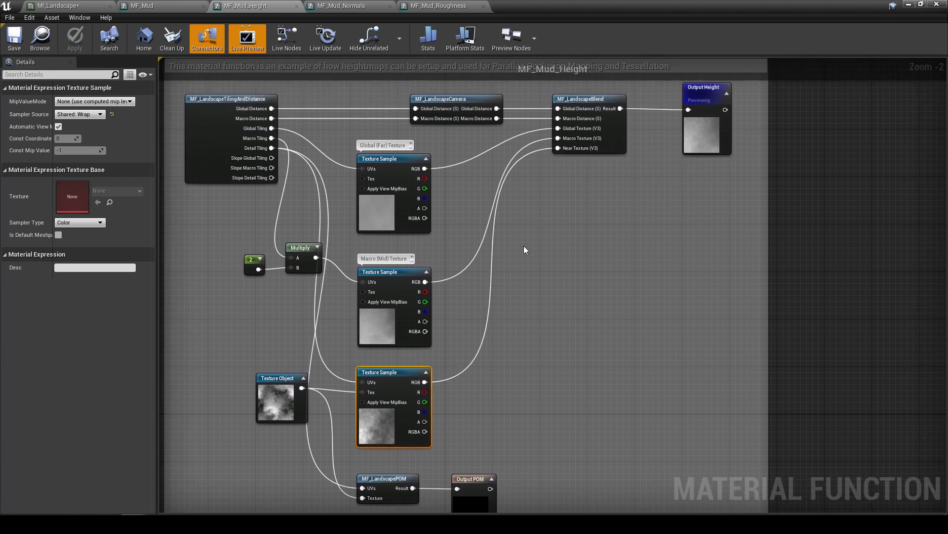
{"action": "scroll", "coordinate": [525, 291], "scroll_direction": "down", "scroll_amount": 1}
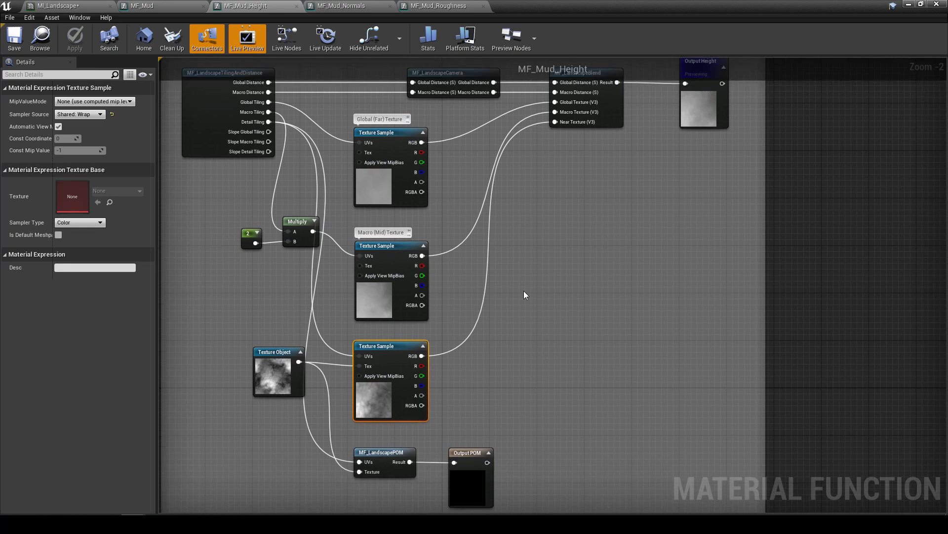
{"action": "scroll", "coordinate": [525, 295], "scroll_direction": "down", "scroll_amount": 1}
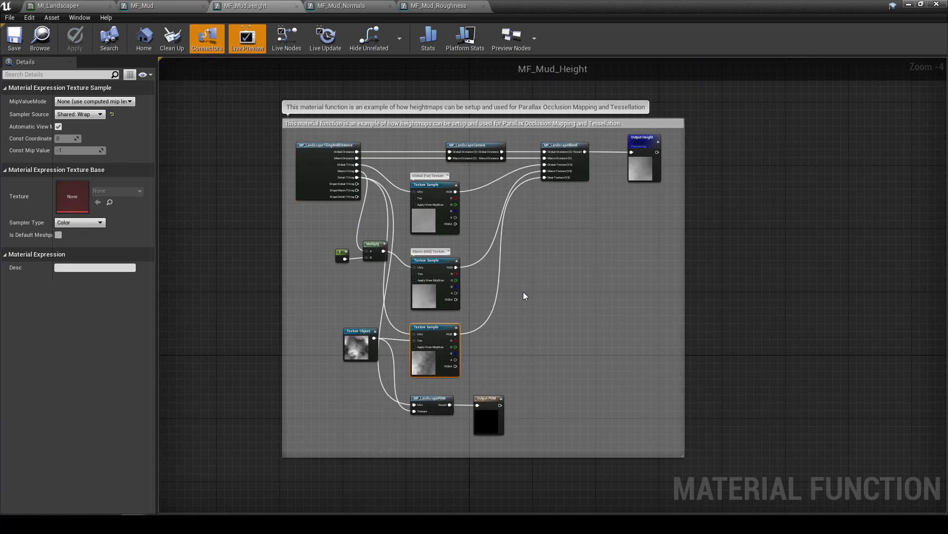
Review the MF_Mud_Height POM connections in MF_Mud_Normals and MF_Mud_Roughness, and return to MF_Mud
{"action": "left_click", "coordinate": [353, 6]}
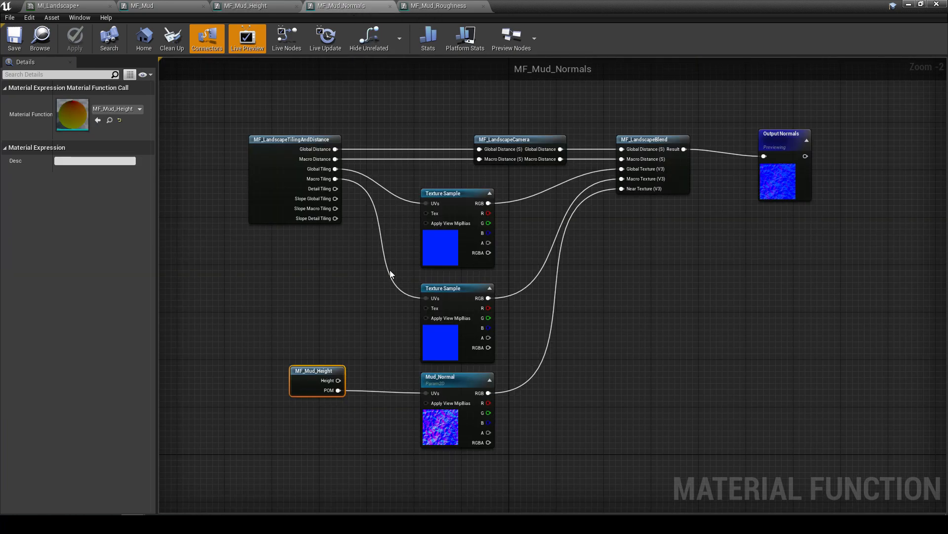
{"action": "left_click", "coordinate": [314, 385]}
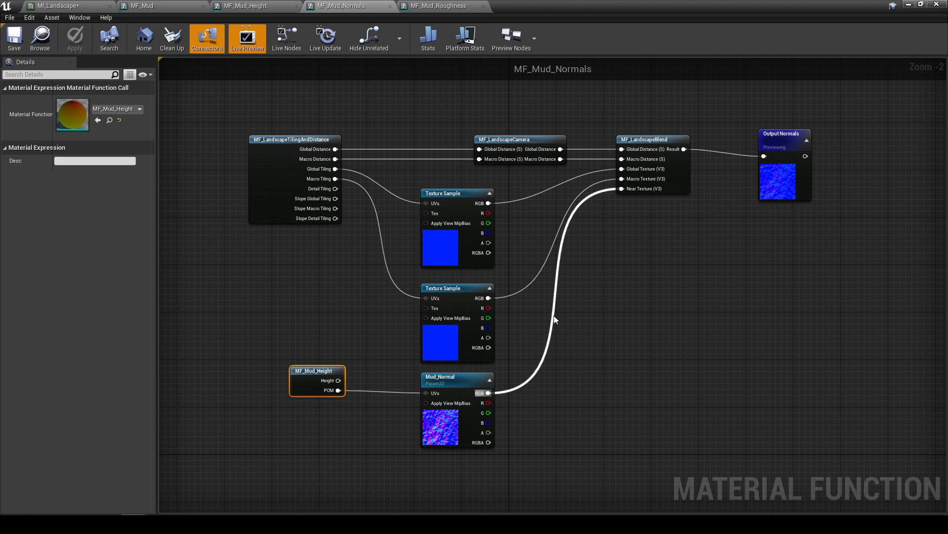
{"action": "left_click", "coordinate": [454, 9]}
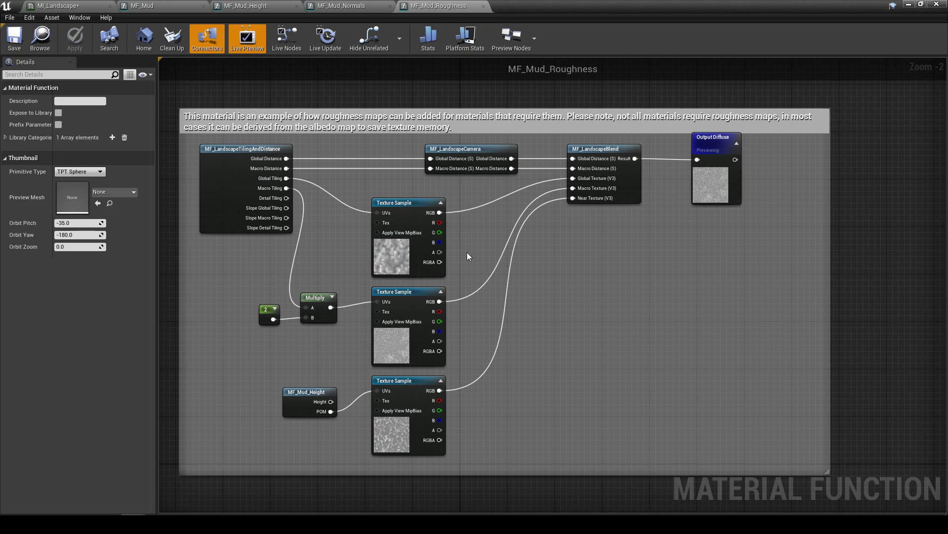
{"action": "left_click", "coordinate": [303, 398]}
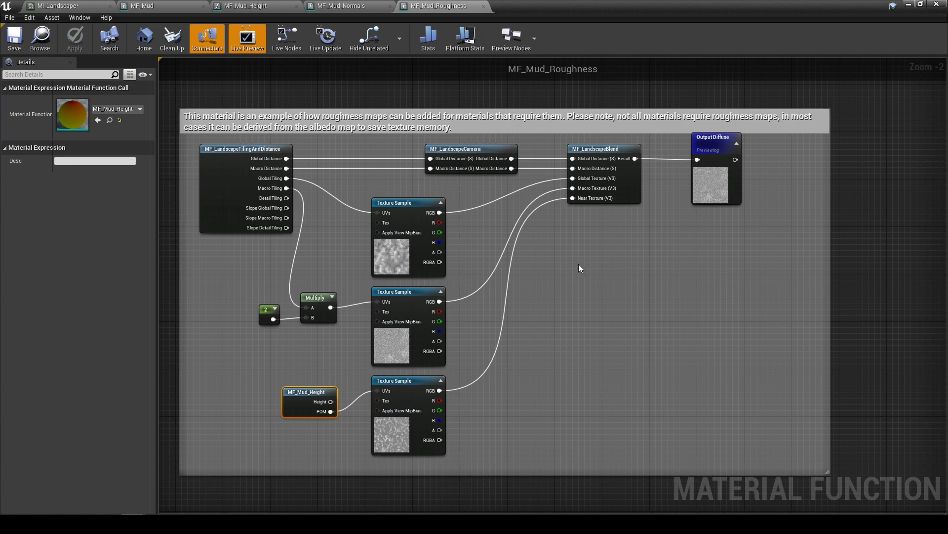
{"action": "left_click", "coordinate": [361, 5]}
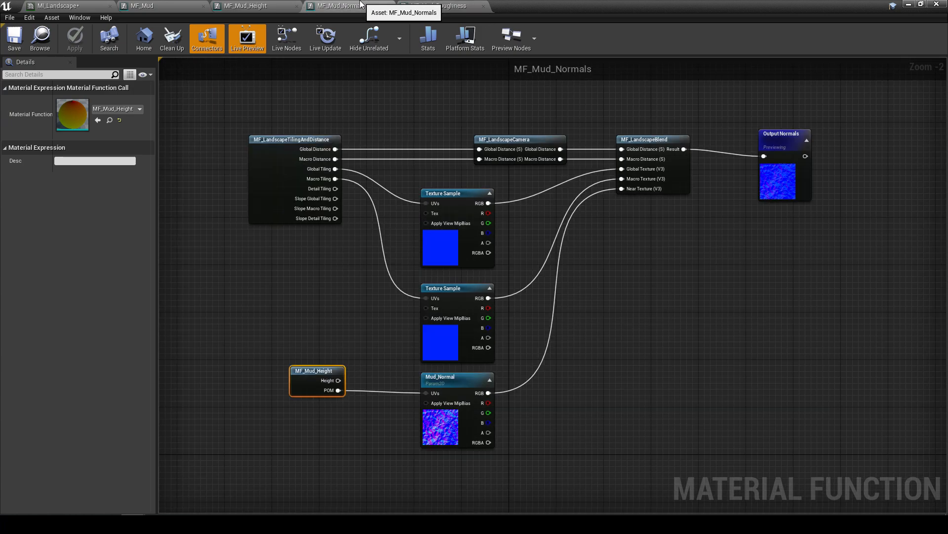
{"action": "left_click", "coordinate": [264, 6]}
{"action": "left_click", "coordinate": [174, 4]}
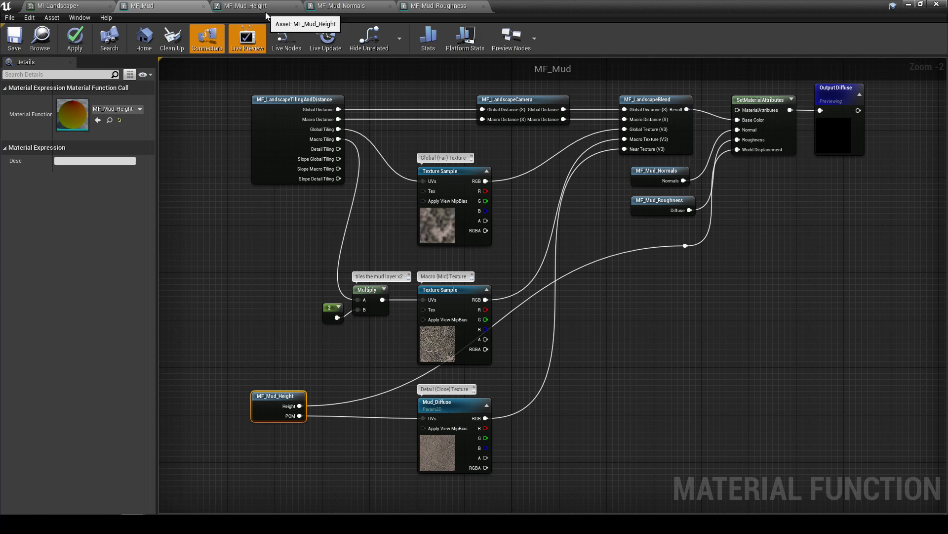
Open MF_Puddles_Height from the Mud materials folder and inspect the texture assigned to its Texture Object
{"action": "left_click", "coordinate": [45, 42]}
{"action": "left_click", "coordinate": [232, 339]}
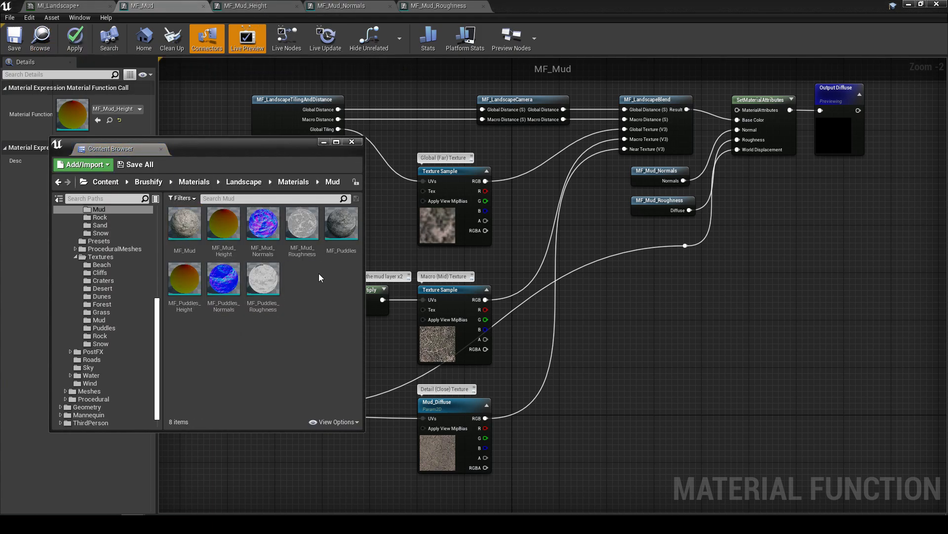
{"action": "left_click", "coordinate": [223, 278]}
{"action": "double_click", "coordinate": [201, 298]}
{"action": "left_click_drag", "start_coordinate": [392, 314], "coordinate": [581, 460]}
{"action": "scroll", "coordinate": [558, 425], "scroll_direction": "up", "scroll_amount": 1}
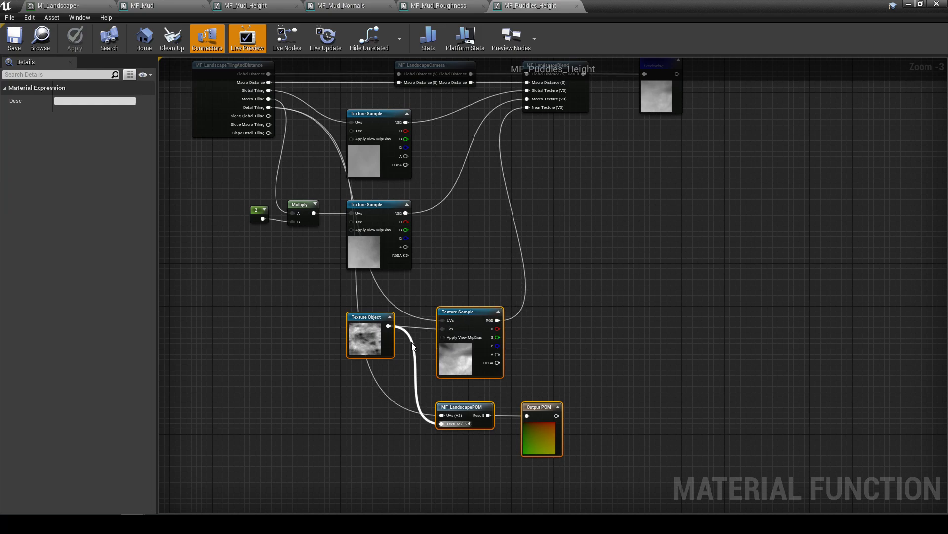
{"action": "left_click", "coordinate": [368, 344]}
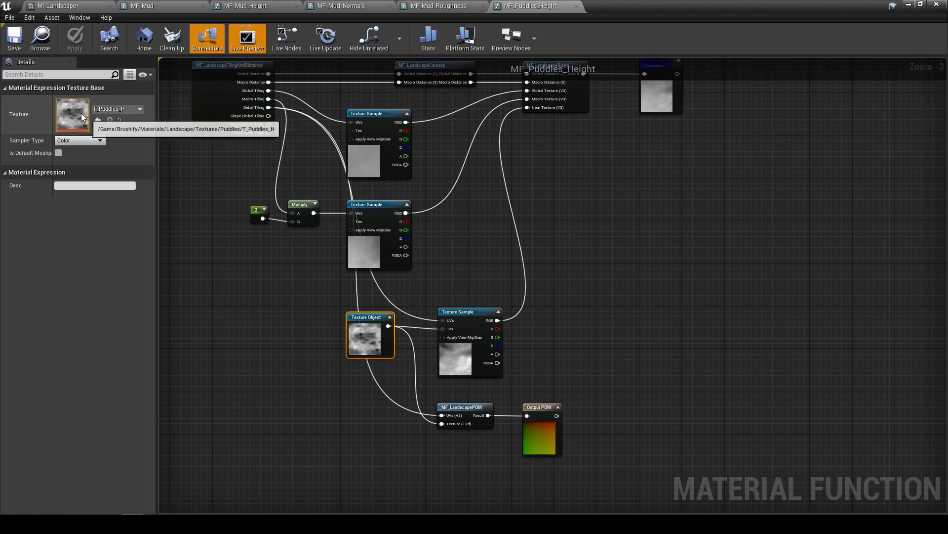
Return to the StarterLevel viewport by way of MF_Mud and inspect the mud surface on the landscape
{"action": "left_click", "coordinate": [346, 5]}
{"action": "left_click", "coordinate": [281, 5]}
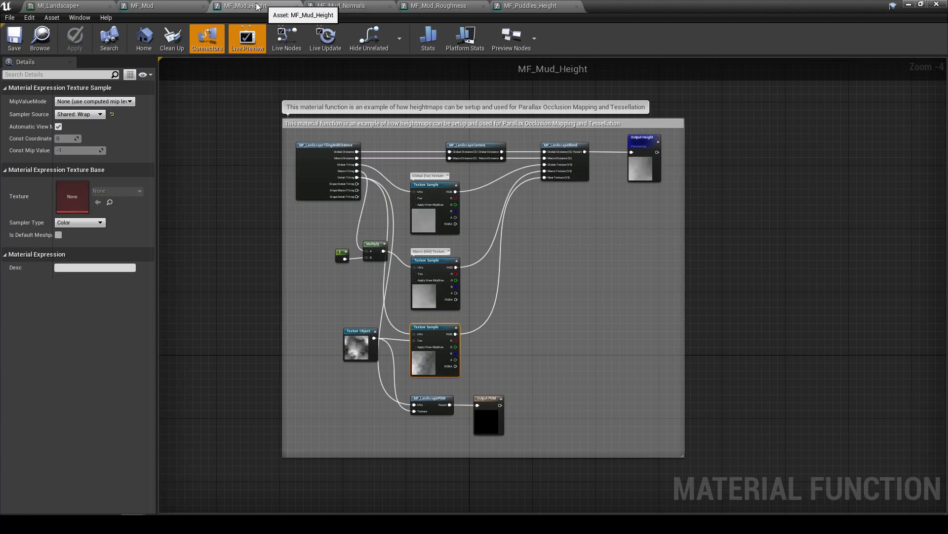
{"action": "left_click", "coordinate": [185, 5]}
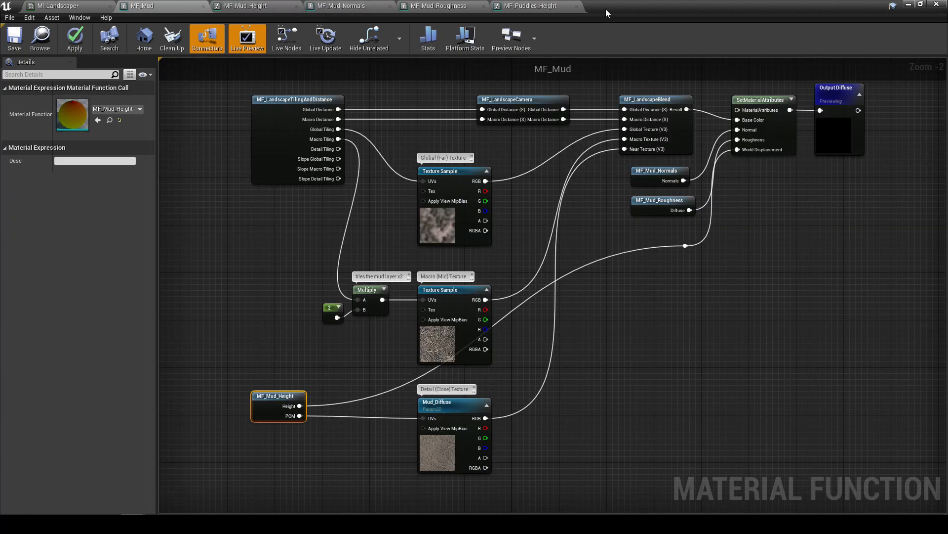
{"action": "left_click_drag", "start_coordinate": [615, 7], "coordinate": [1, 139]}
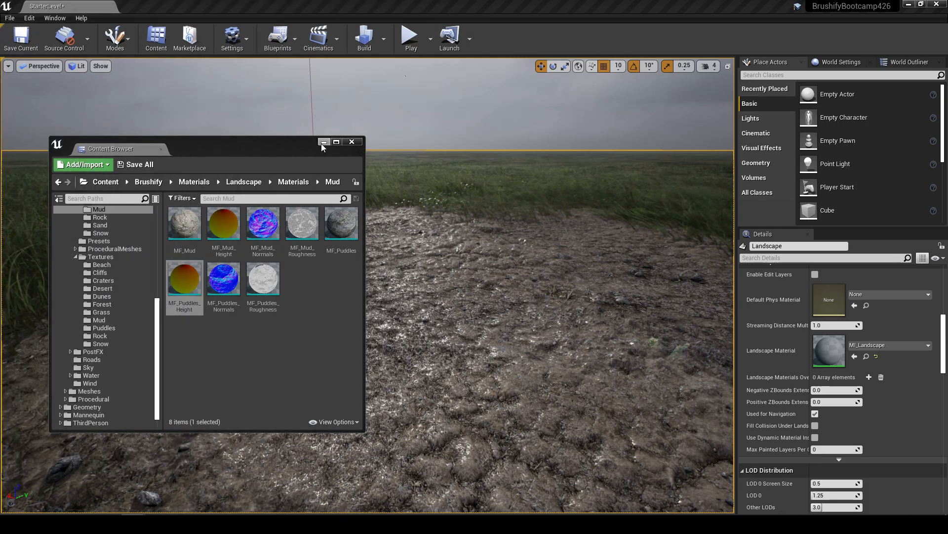
{"action": "left_click", "coordinate": [324, 144]}
{"action": "right_click_drag", "start_coordinate": [407, 194], "coordinate": [432, 197]}
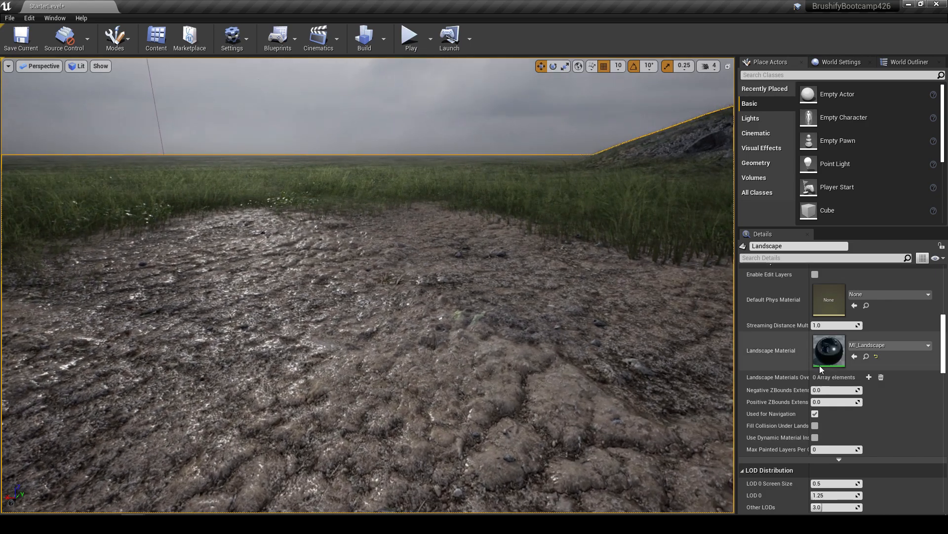
Locate the landscape's assigned MI_Landscape material in the Content Browser and look around the mud patch again
{"action": "left_click", "coordinate": [866, 356]}
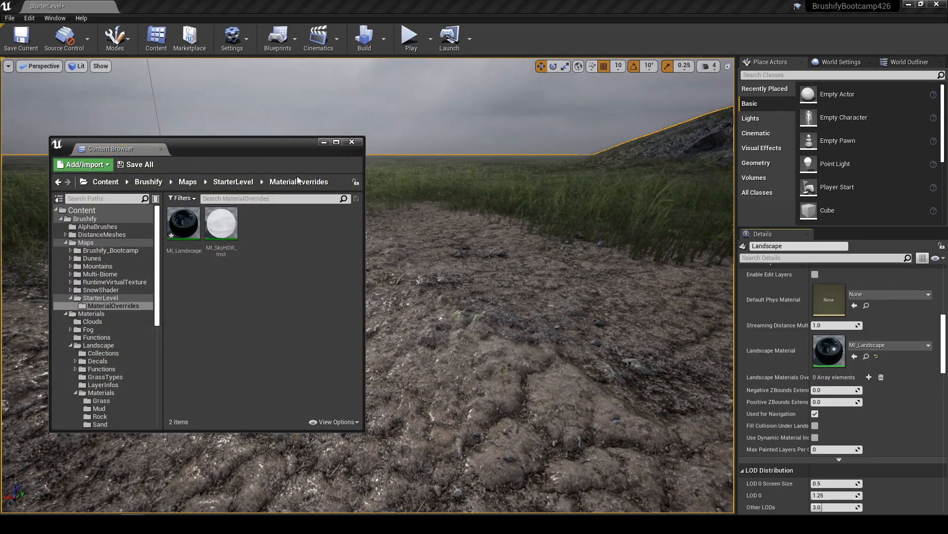
{"action": "left_click", "coordinate": [323, 142]}
{"action": "right_click_drag", "start_coordinate": [323, 144], "coordinate": [309, 143]}
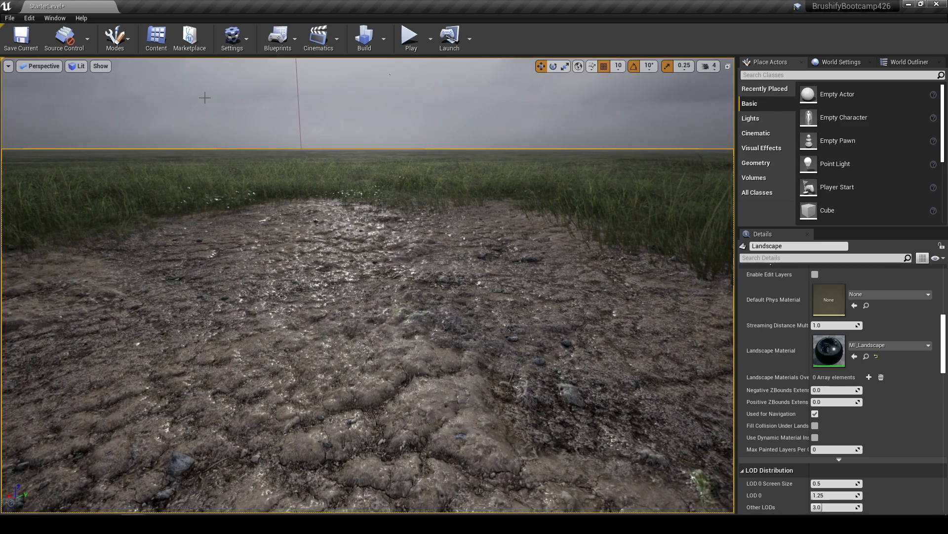
Open the MF_Mud_Height material function from the Mud folder under the landscape materials
{"action": "left_click", "coordinate": [156, 37]}
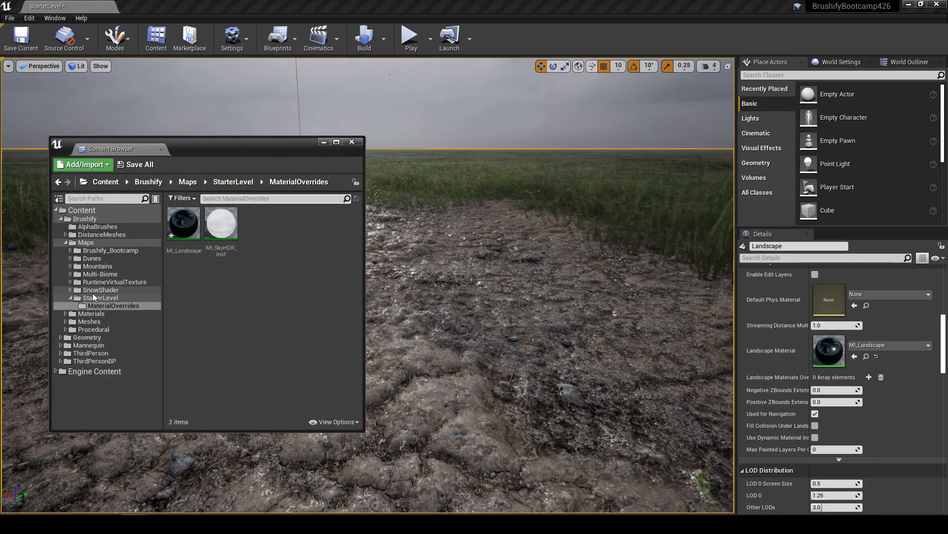
{"action": "left_click", "coordinate": [91, 313]}
{"action": "left_click", "coordinate": [308, 231]}
{"action": "double_click", "coordinate": [309, 233]}
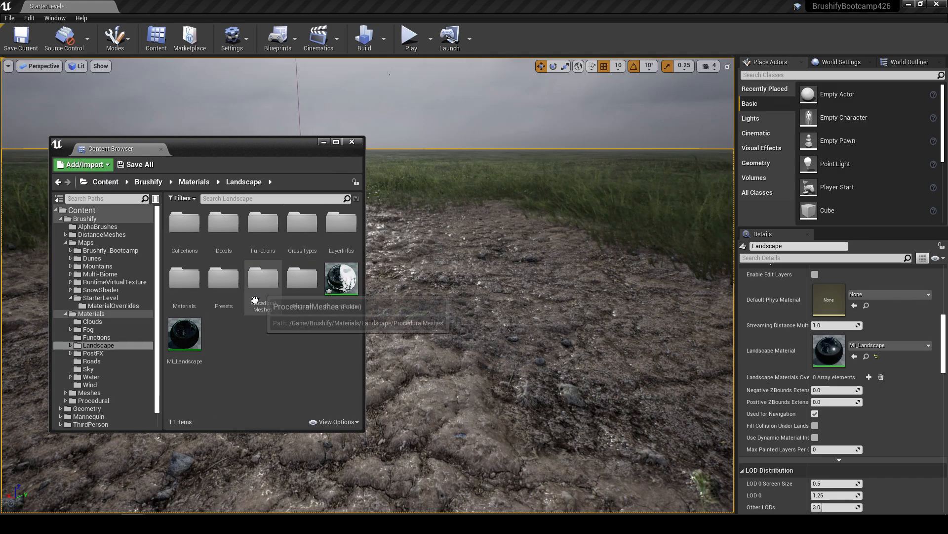
{"action": "double_click", "coordinate": [185, 275]}
{"action": "double_click", "coordinate": [223, 220]}
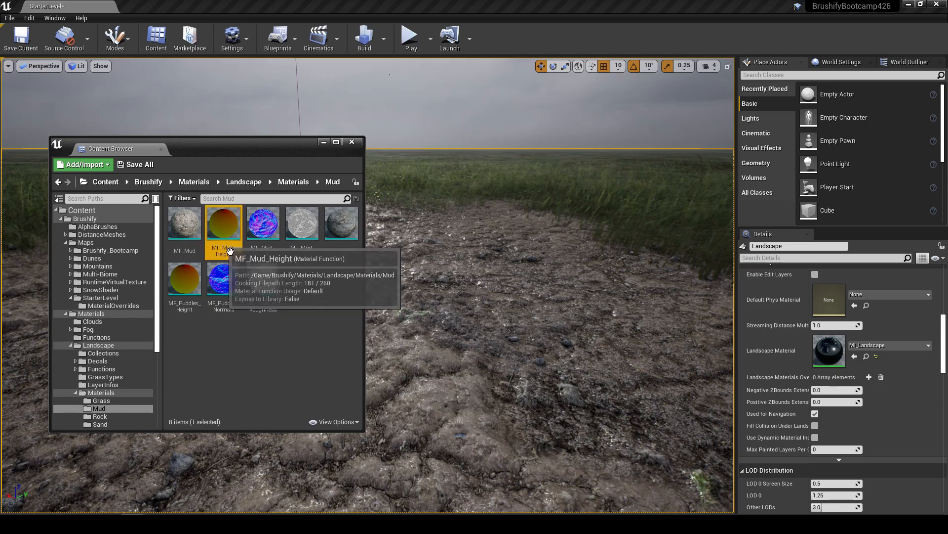
{"action": "left_click", "coordinate": [223, 229]}
{"action": "double_click", "coordinate": [223, 230]}
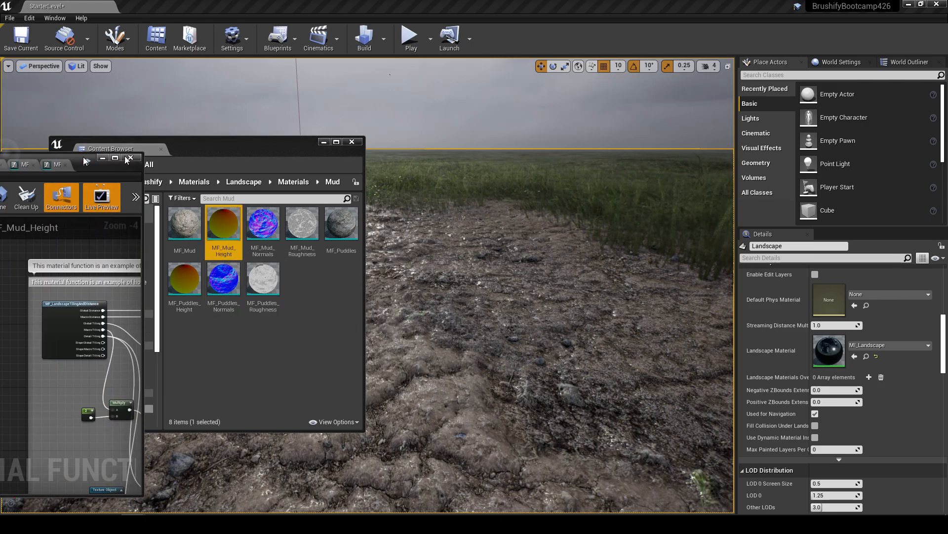
Locate the texture assigned to MF_Mud_Height's Texture Object node in the Content Browser
{"action": "left_click", "coordinate": [293, 131]}
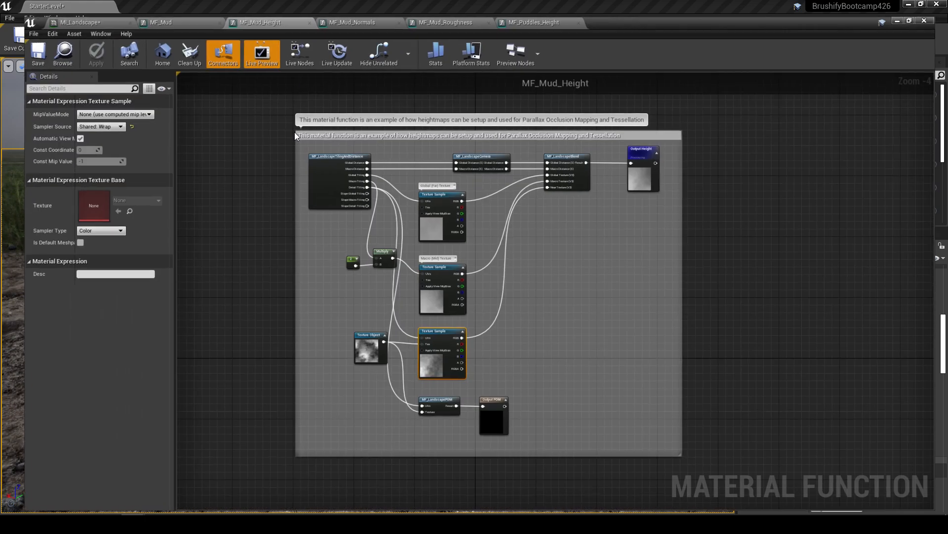
{"action": "scroll", "coordinate": [391, 377], "scroll_direction": "up", "scroll_amount": 4}
{"action": "left_click", "coordinate": [336, 344]}
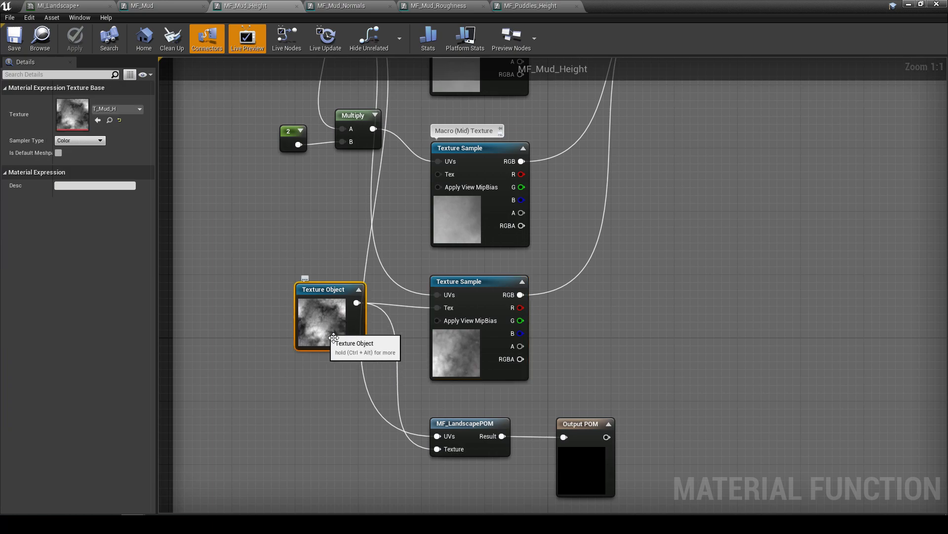
{"action": "left_click", "coordinate": [110, 120]}
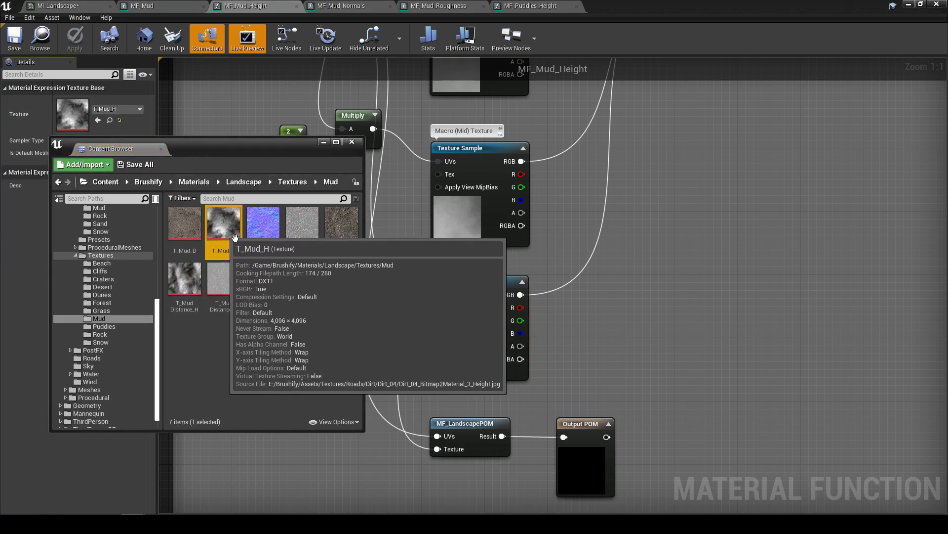
Open T_Mud_H in the texture editor and place its window beside the mud patch in the level viewport
{"action": "left_click", "coordinate": [908, 5]}
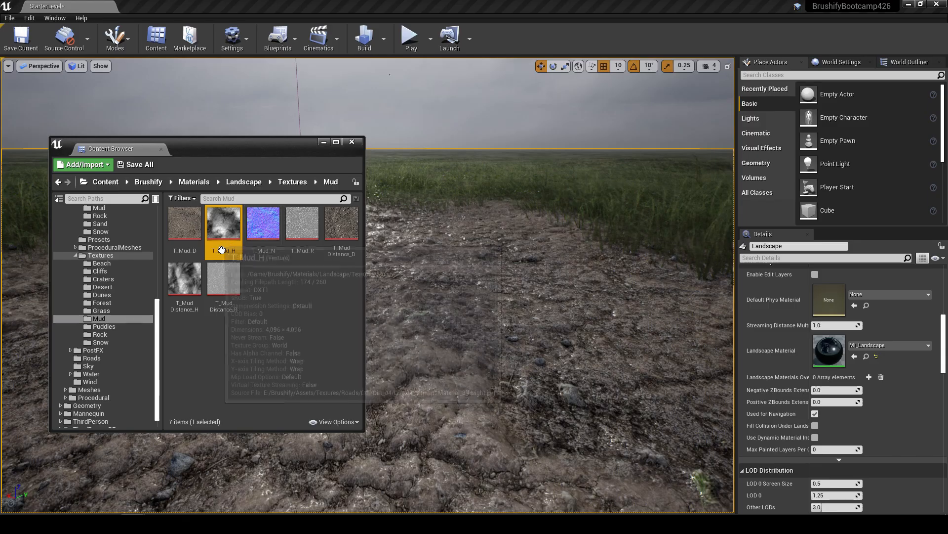
{"action": "double_click", "coordinate": [224, 223]}
{"action": "left_click_drag", "start_coordinate": [724, 5], "coordinate": [169, 88]}
{"action": "left_click", "coordinate": [345, 210]}
{"action": "left_click", "coordinate": [324, 142]}
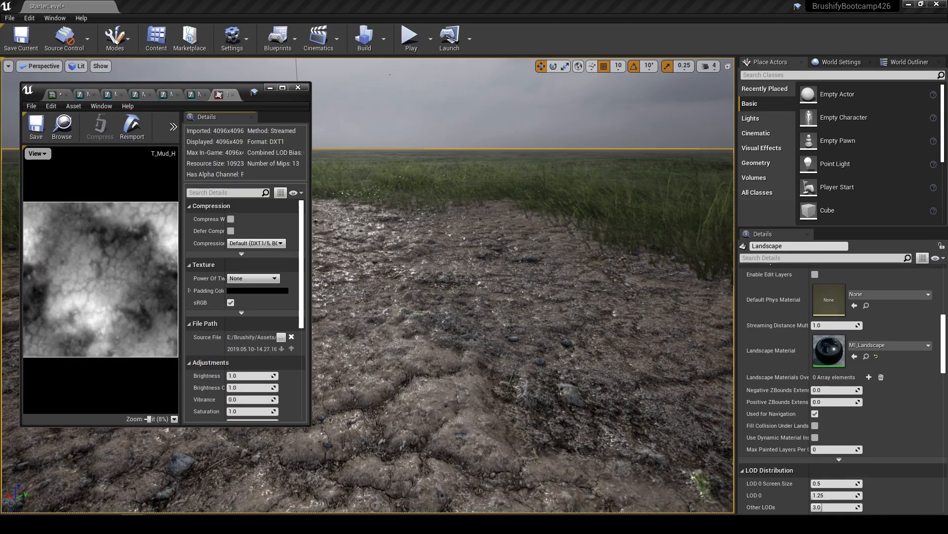
Set T_Mud_H's Brightness Curve to 4 and Brightness to 3, checking the effect on the mud surface
{"action": "mouse_move", "coordinate": [375, 269]}
{"action": "right_mouse_down"}
{"action": "mouse_move", "coordinate": [341, 269]}
{"action": "mouse_move", "coordinate": [378, 258]}
{"action": "right_mouse_up"}
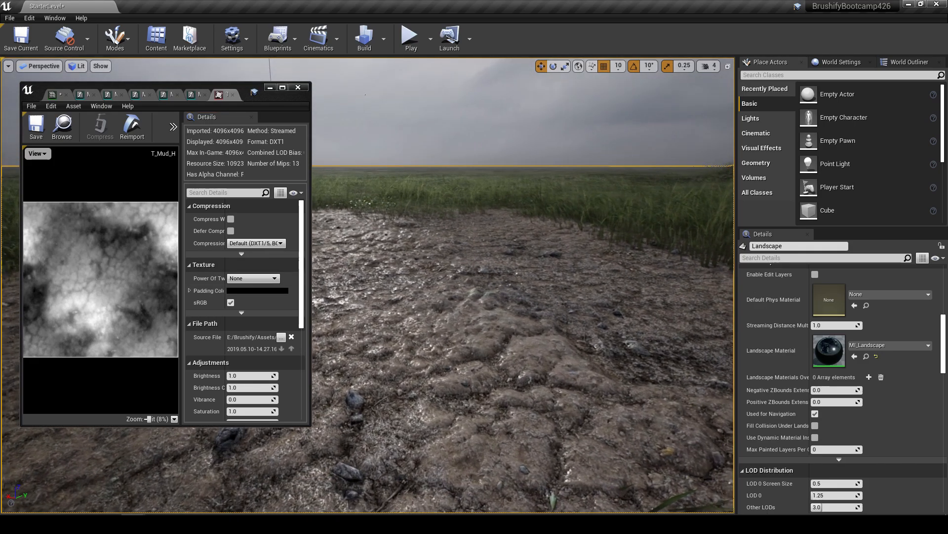
{"action": "scroll", "coordinate": [255, 327], "scroll_direction": "down", "scroll_amount": 3}
{"action": "scroll", "coordinate": [255, 327], "scroll_direction": "down", "scroll_amount": 1}
{"action": "left_click", "coordinate": [252, 325]}
{"action": "type", "text": "4"}
{"action": "key", "text": "Return"}
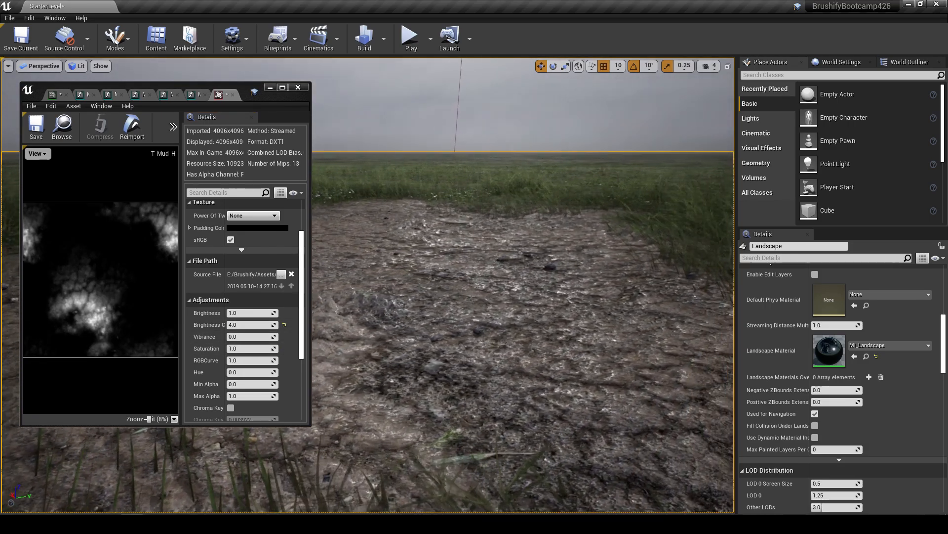
{"action": "left_click", "coordinate": [245, 315]}
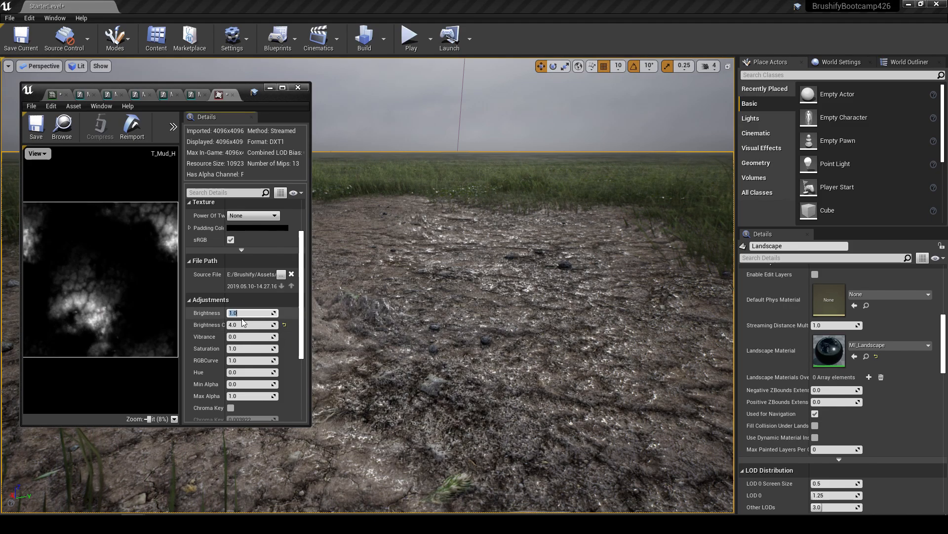
{"action": "type", "text": "3"}
{"action": "key", "text": "Return"}
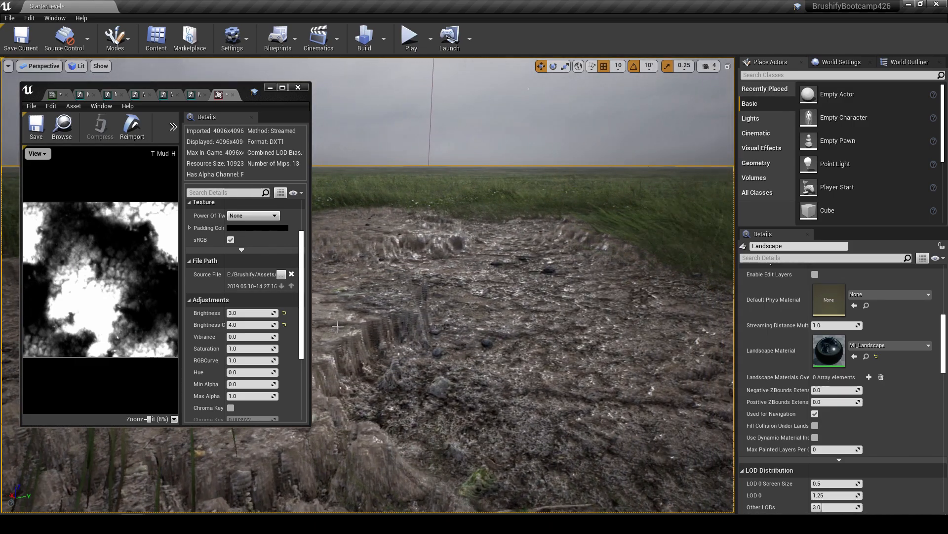
Lower T_Mud_H's Brightness Curve to 2 and try Brightness values of 2 and 1.5
{"action": "left_click", "coordinate": [256, 323]}
{"action": "type", "text": "2"}
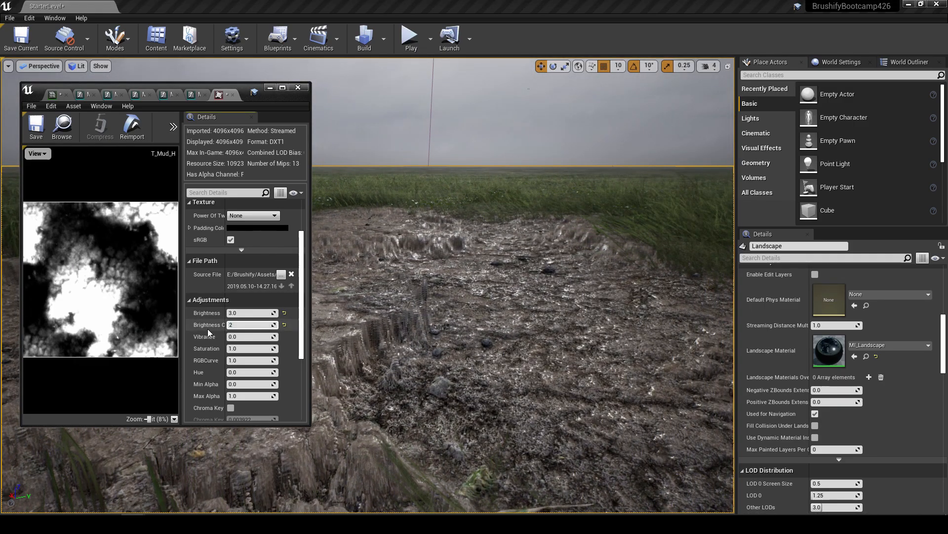
{"action": "key", "text": "Return"}
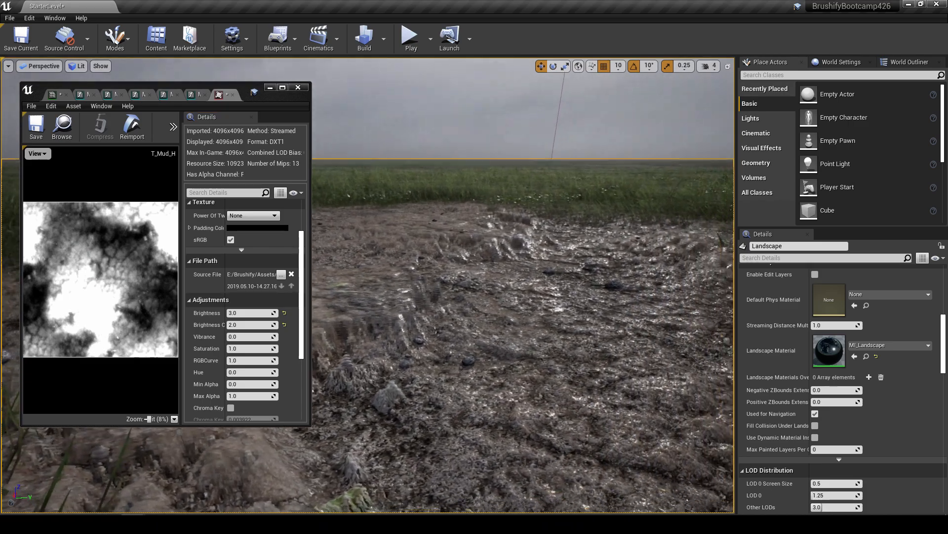
{"action": "left_click", "coordinate": [255, 316]}
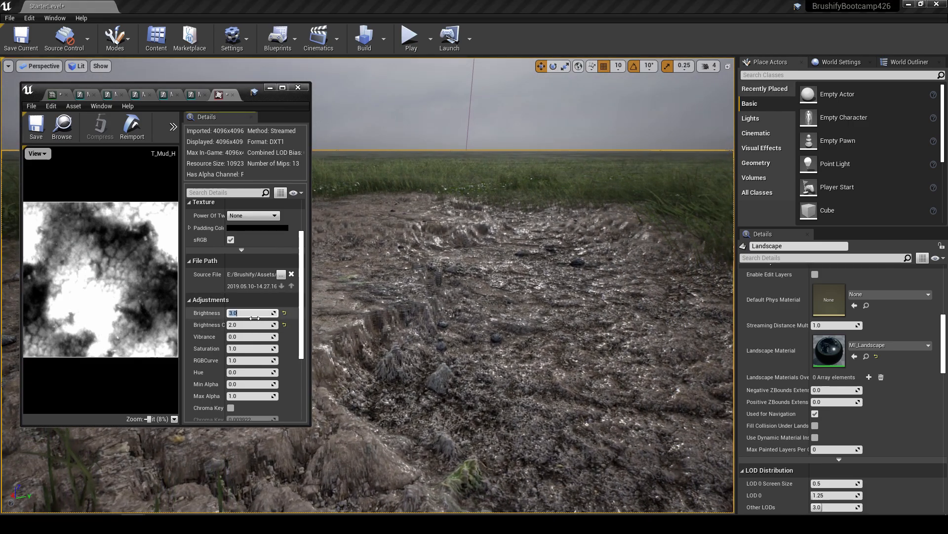
{"action": "key", "text": "Return"}
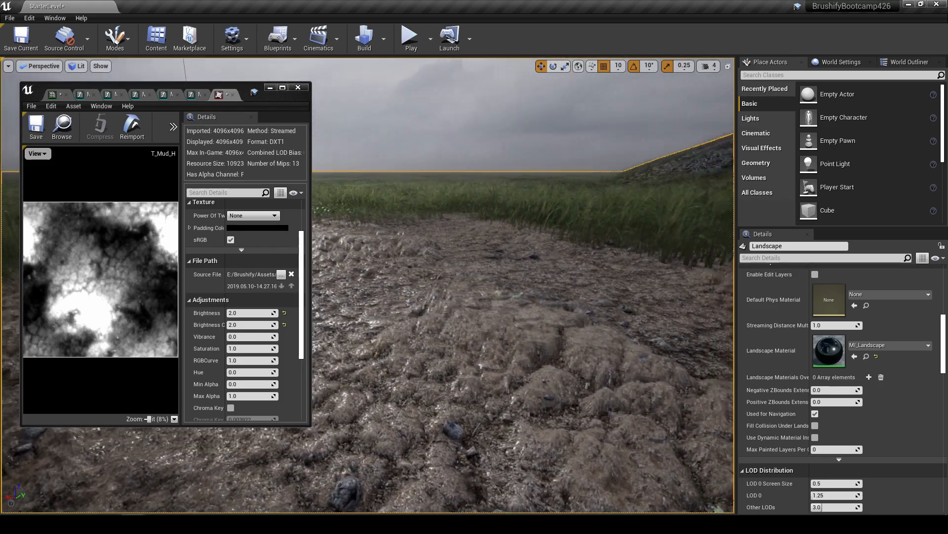
{"action": "left_click", "coordinate": [247, 313]}
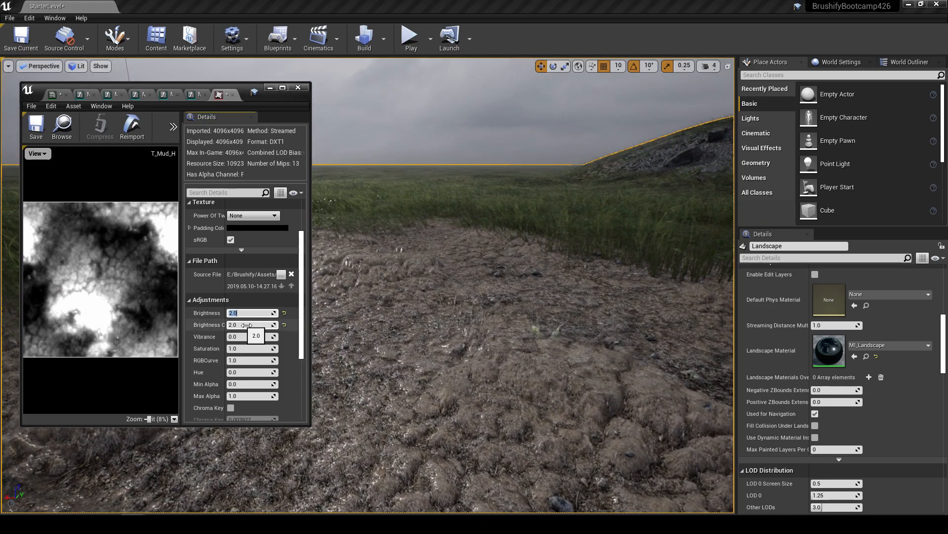
{"action": "key", "text": "Return"}
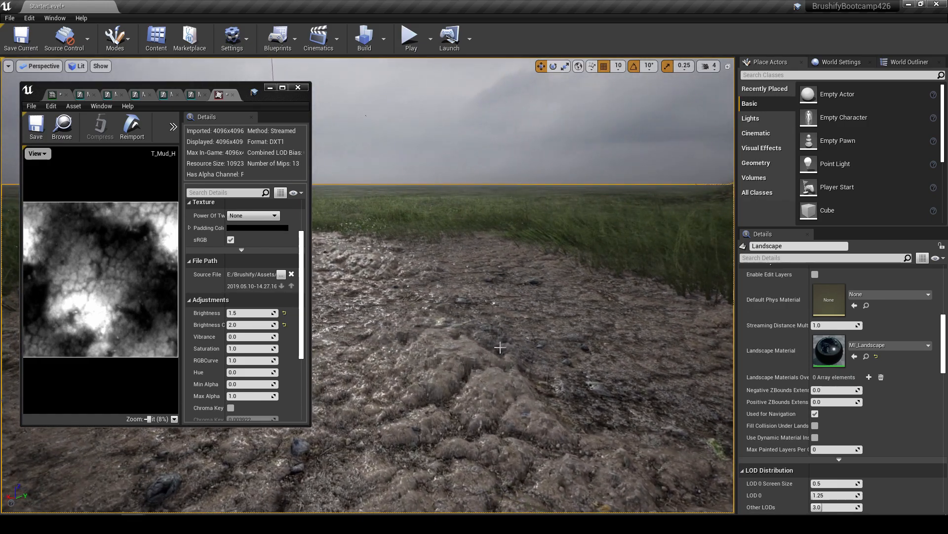
Reset T_Mud_H's Brightness Curve and Brightness to their defaults, and set Brightness to 1.5
{"action": "left_click", "coordinate": [284, 325]}
{"action": "left_click", "coordinate": [284, 313]}
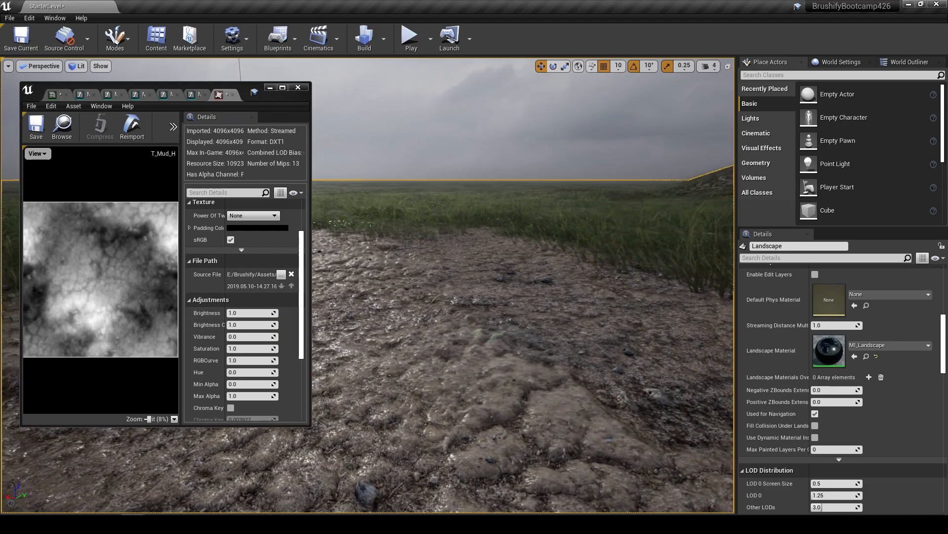
{"action": "type", "text": "1.5"}
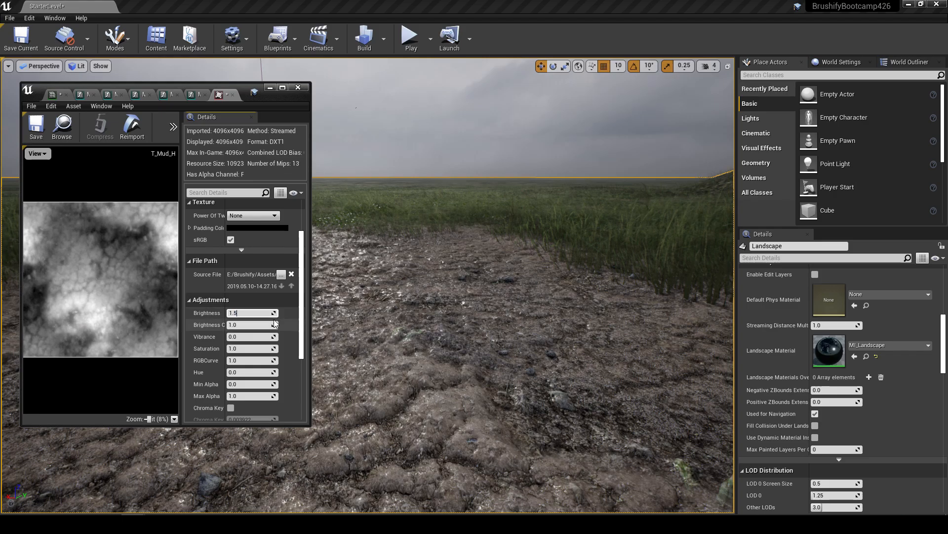
{"action": "key", "text": "Return"}
{"action": "right_click_drag", "start_coordinate": [494, 297], "coordinate": [460, 347]}
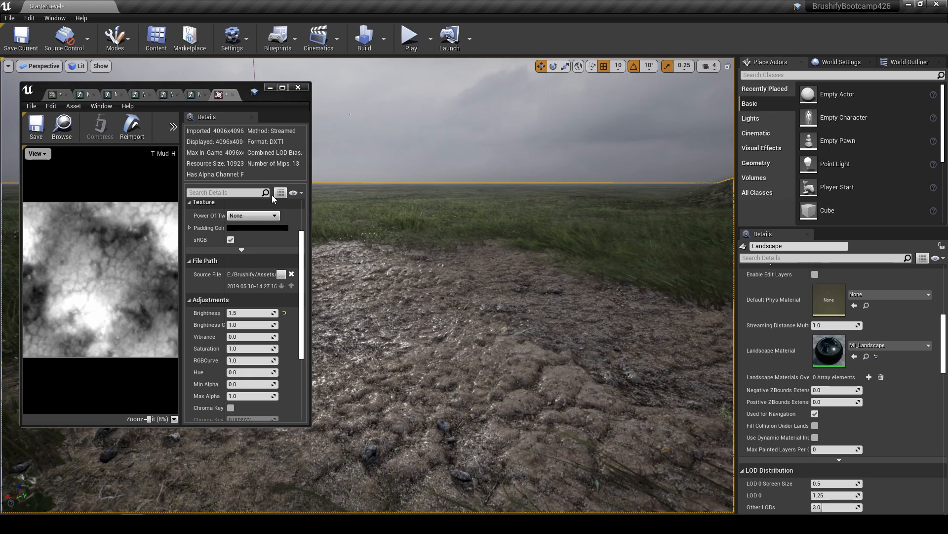
Open the landscape's assigned MI_Landscape instance at its POM parameters and inspect the mud surface in the level
{"action": "left_click", "coordinate": [866, 356]}
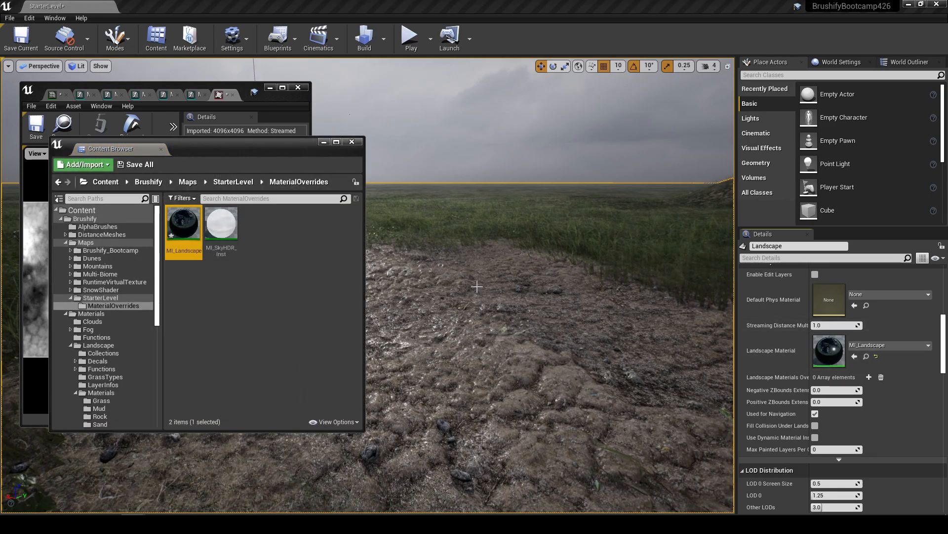
{"action": "double_click", "coordinate": [190, 251]}
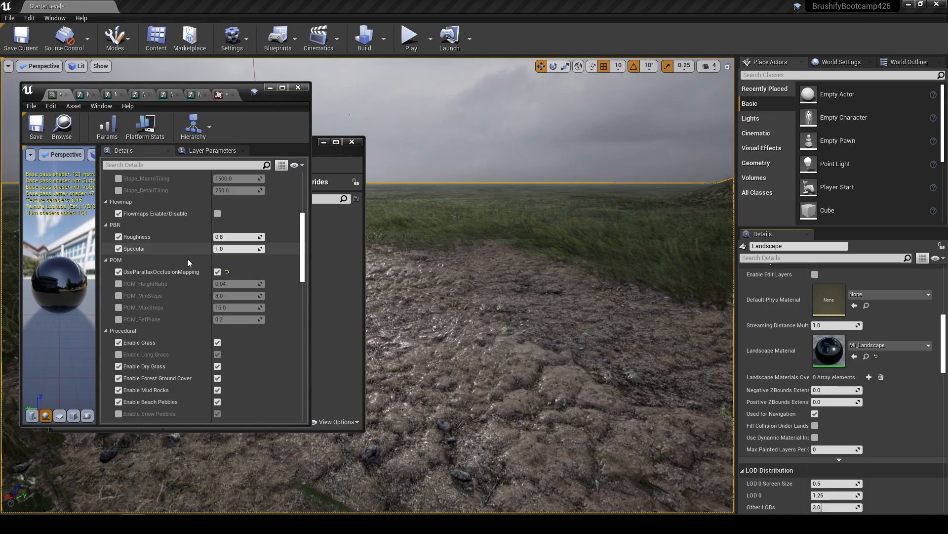
{"action": "mouse_move", "coordinate": [185, 275]}
{"action": "right_click_drag", "start_coordinate": [475, 307], "coordinate": [447, 321]}
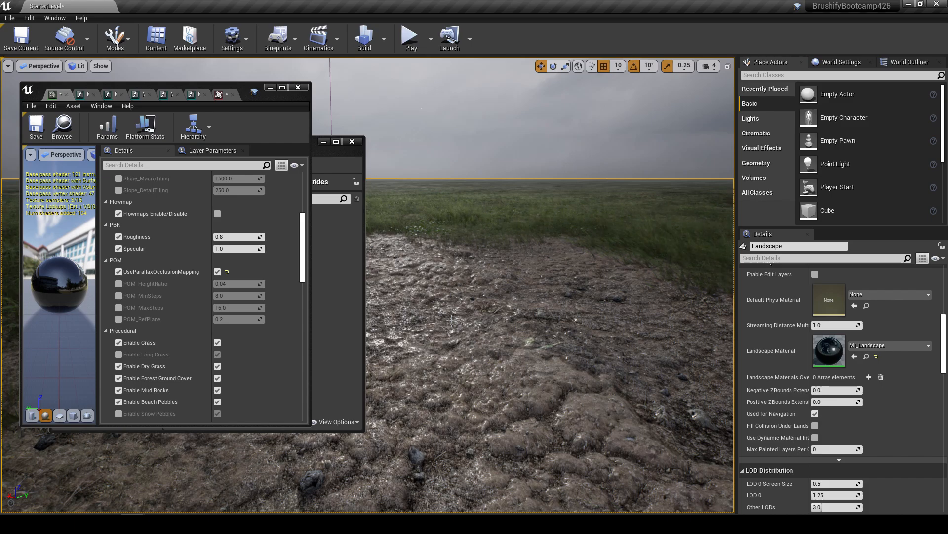
{"action": "right_click_drag", "start_coordinate": [455, 321], "coordinate": [416, 320]}
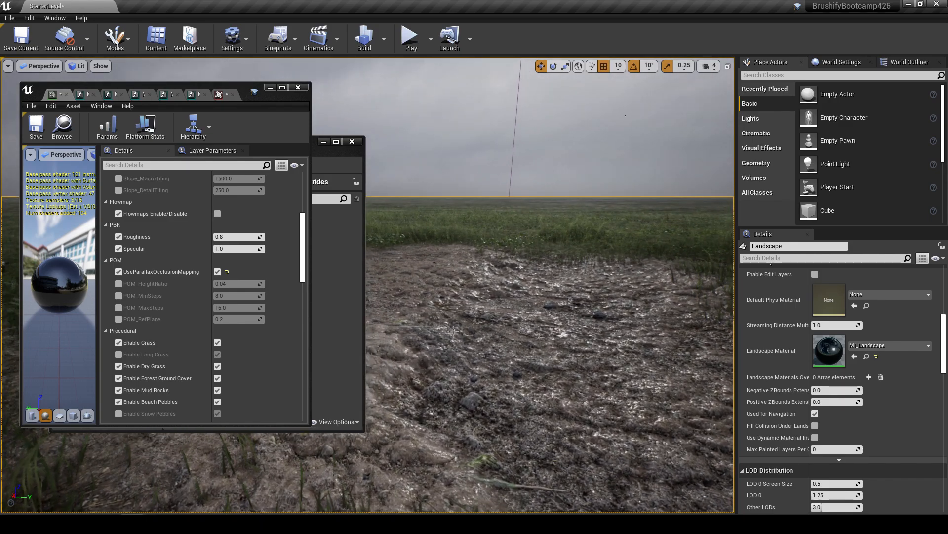
Override POM_HeightRatio in MI_Landscape with 0.08 and inspect the mud depth in the level
{"action": "left_click", "coordinate": [119, 284]}
{"action": "left_click", "coordinate": [236, 284]}
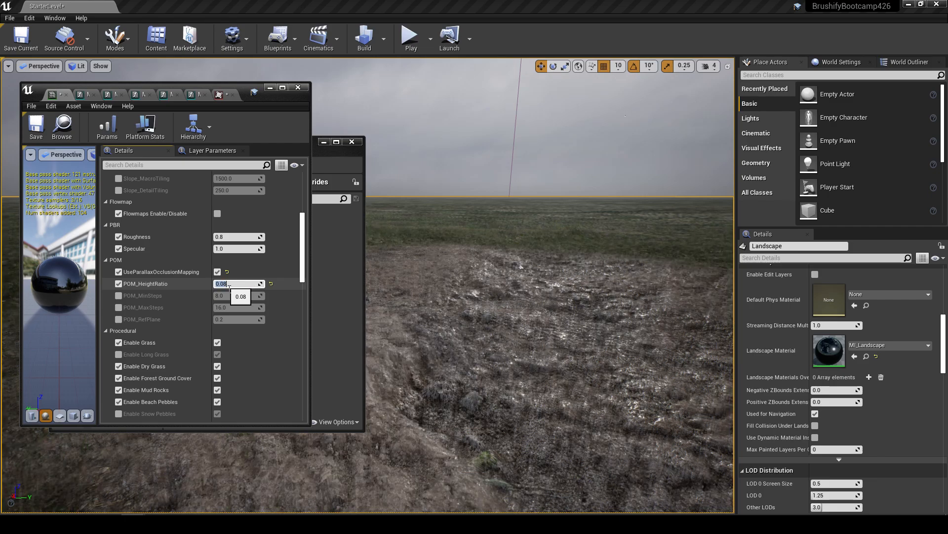
{"action": "right_click_drag", "start_coordinate": [445, 307], "coordinate": [413, 311]}
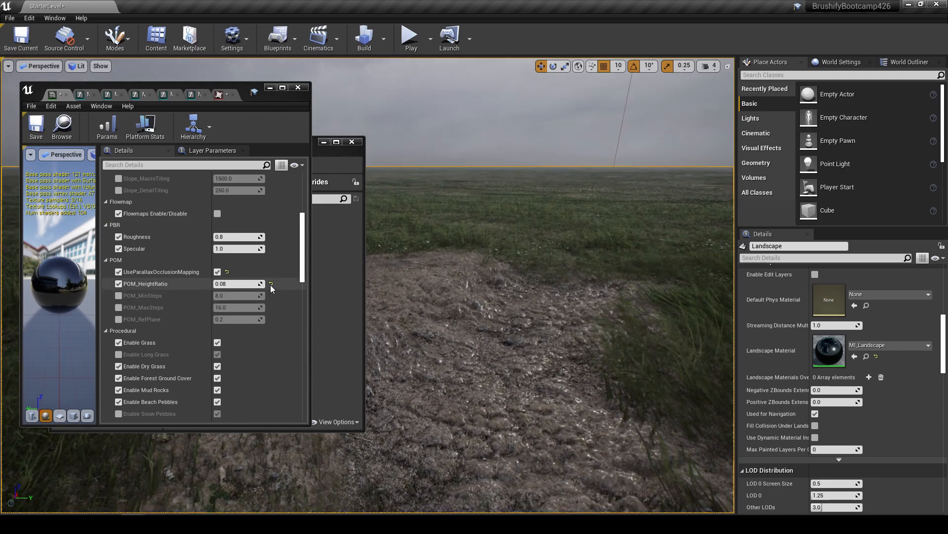
Reset POM_HeightRatio to its default of 0.04 and look over the mud patch again
{"action": "left_click", "coordinate": [271, 285]}
{"action": "right_click_drag", "start_coordinate": [386, 306], "coordinate": [527, 343]}
{"action": "right_click_drag", "start_coordinate": [467, 306], "coordinate": [457, 304]}
{"action": "key", "text": "w"}
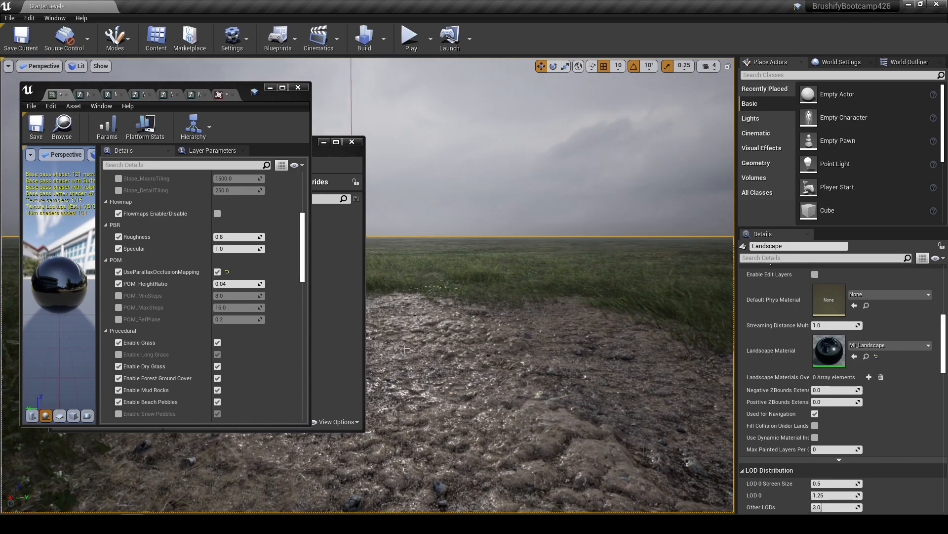
Switch UseParallaxOcclusionMapping off and back on in MI_Landscape to compare the mud surface with and without it
{"action": "left_click", "coordinate": [281, 272]}
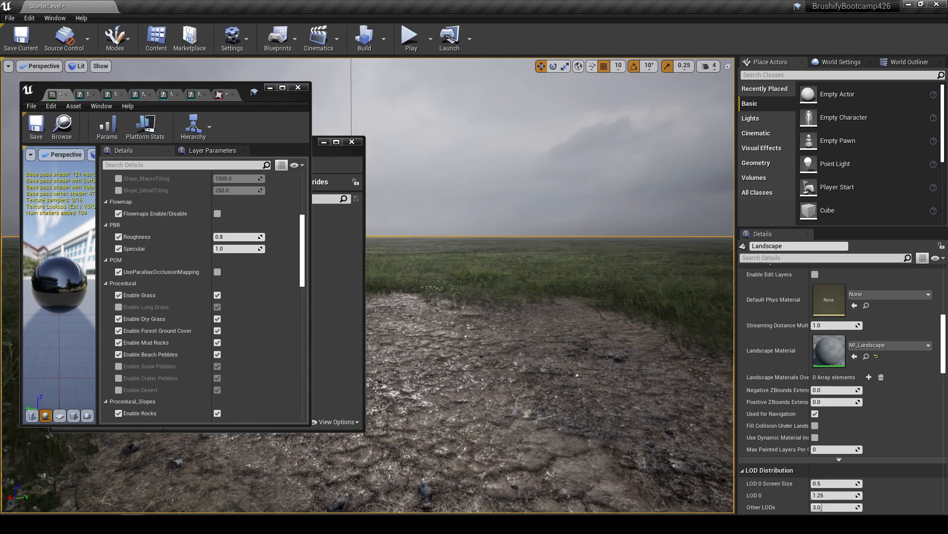
{"action": "left_click", "coordinate": [218, 271]}
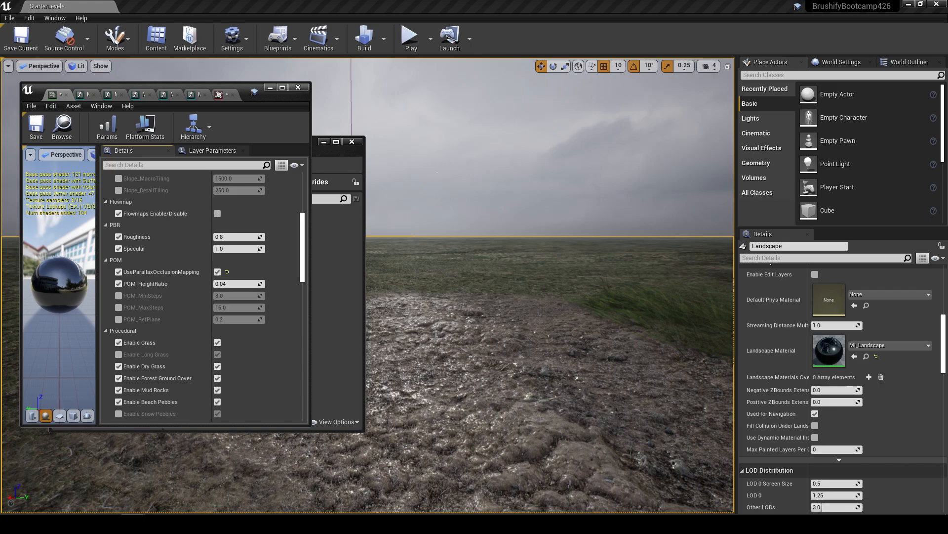
{"action": "key", "text": "a"}
{"action": "right_click_drag", "start_coordinate": [479, 414], "coordinate": [476, 414]}
{"action": "key", "text": "d"}
{"action": "key", "text": "a"}
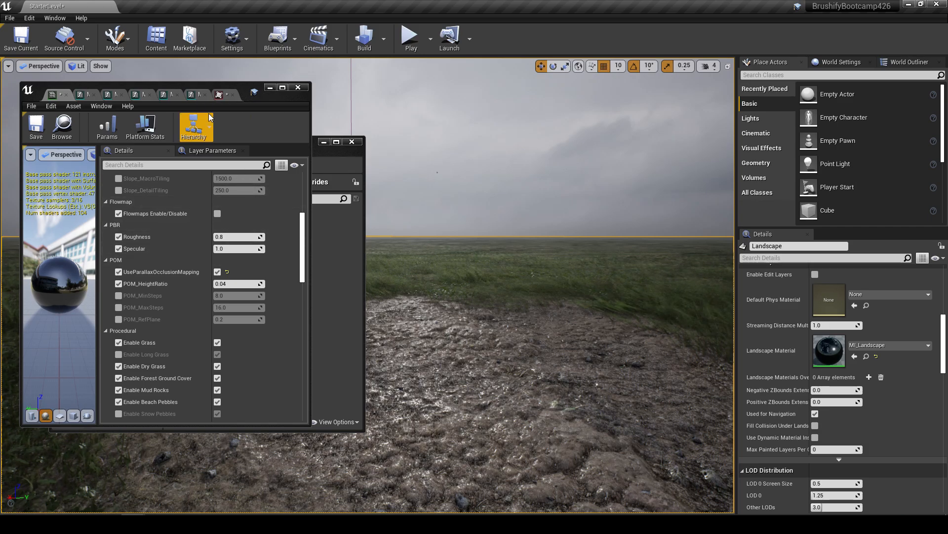
Open the MF_LandscapePOM function from its node in the MF_Puddles_Height graph
{"action": "left_click", "coordinate": [196, 95]}
{"action": "scroll", "coordinate": [144, 178], "scroll_direction": "down", "scroll_amount": 2}
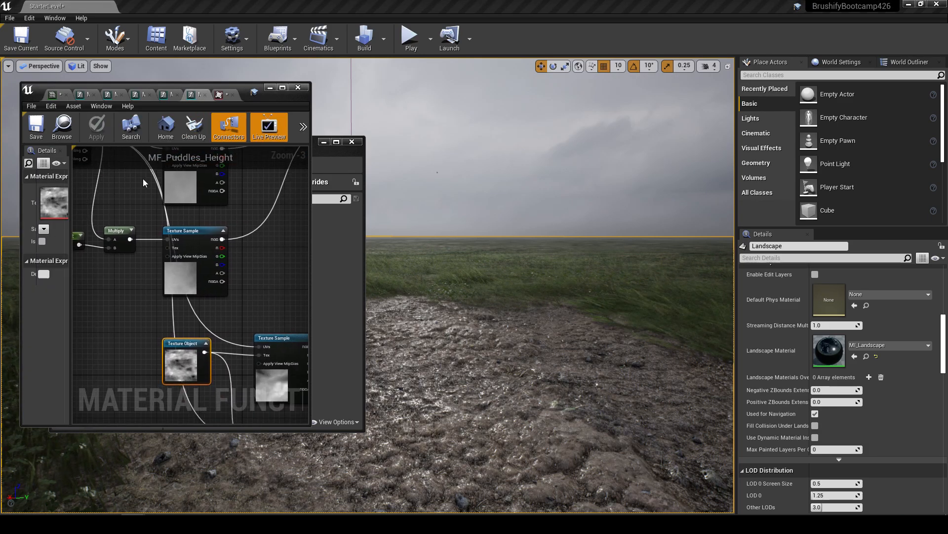
{"action": "right_click_drag", "start_coordinate": [221, 316], "coordinate": [185, 295]}
{"action": "scroll", "coordinate": [185, 295], "scroll_direction": "up", "scroll_amount": 5}
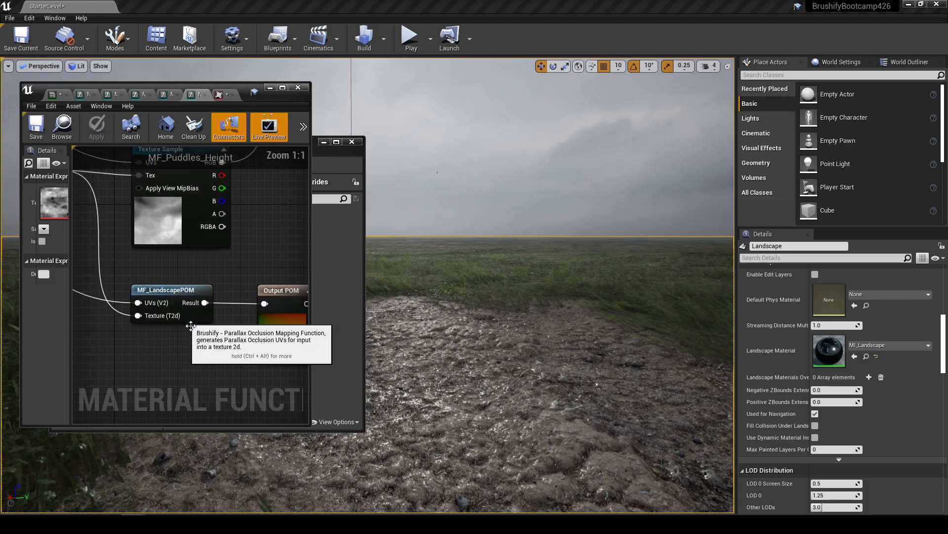
{"action": "left_click", "coordinate": [181, 310]}
{"action": "double_click", "coordinate": [188, 315]}
Examine the full Parallax Occlusion Mapping Function node network in MF_LandscapePOM
{"action": "scroll", "coordinate": [178, 340], "scroll_direction": "down", "scroll_amount": 1}
{"action": "right_click_drag", "start_coordinate": [177, 340], "coordinate": [207, 312]}
{"action": "right_click_drag", "start_coordinate": [74, 212], "coordinate": [110, 210]}
{"action": "left_click_drag", "start_coordinate": [110, 209], "coordinate": [290, 363]}
{"action": "right_click_drag", "start_coordinate": [291, 363], "coordinate": [248, 354]}
{"action": "left_click", "coordinate": [235, 352]}
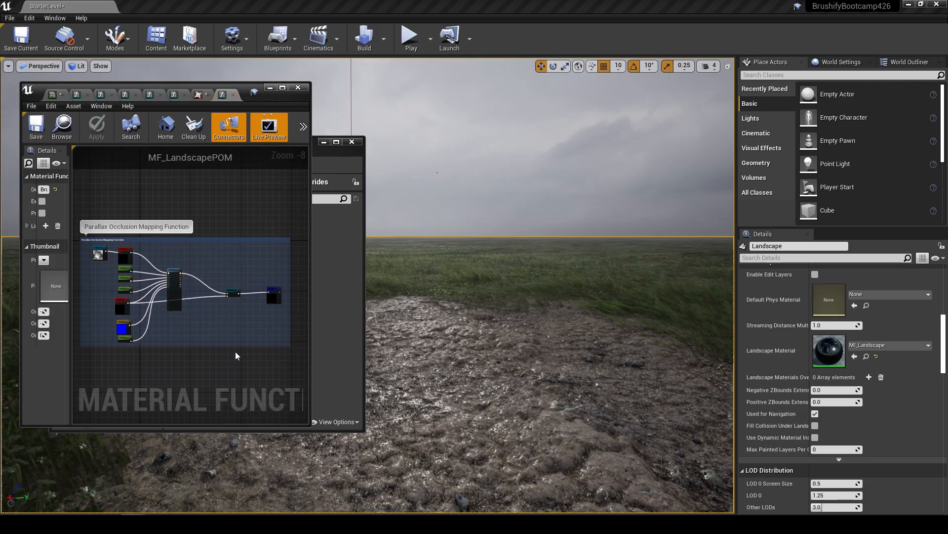
Examine the ParallaxOcclusionMapping node's shadow inputs, including Render Shadows, Light Vector, Shadow Steps and Shadow Penumbra
{"action": "scroll", "coordinate": [155, 309], "scroll_direction": "up", "scroll_amount": 7}
{"action": "right_click_drag", "start_coordinate": [164, 299], "coordinate": [126, 339]}
{"action": "mouse_move", "coordinate": [190, 352]}
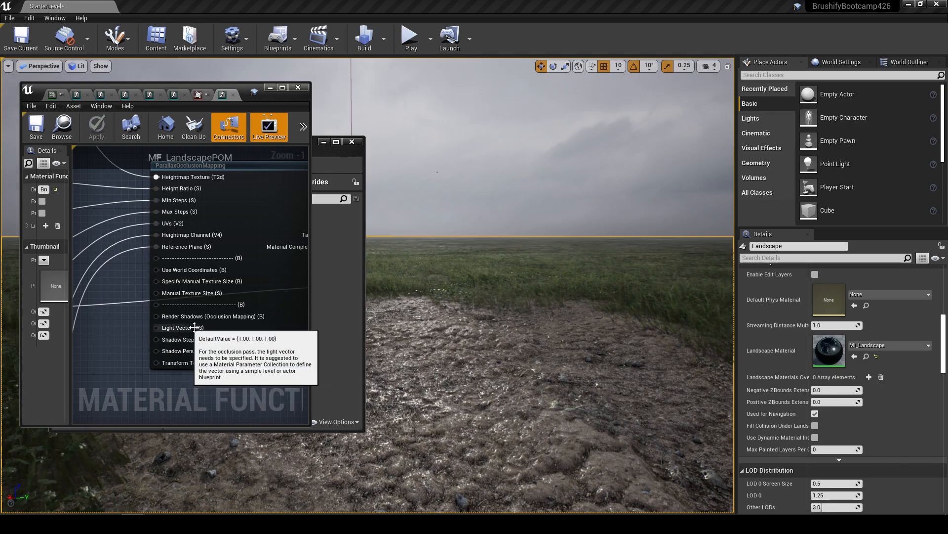
{"action": "mouse_move", "coordinate": [192, 324]}
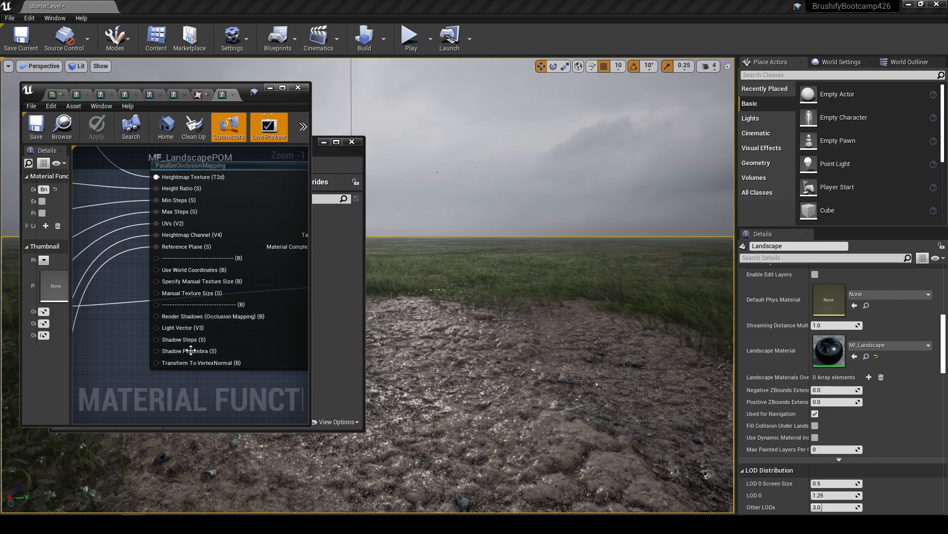
{"action": "right_click", "coordinate": [118, 338]}
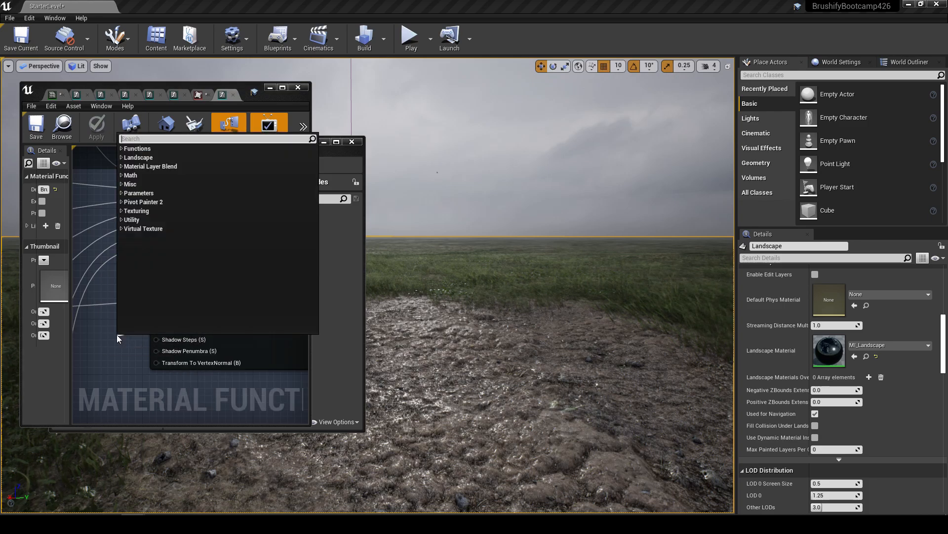
{"action": "right_click_drag", "start_coordinate": [111, 349], "coordinate": [181, 328]}
{"action": "scroll", "coordinate": [159, 330], "scroll_direction": "down", "scroll_amount": 3}
Inspect the mud patch on the landscape from several angles and distances in the level viewport
{"action": "right_click_drag", "start_coordinate": [445, 316], "coordinate": [430, 322]}
{"action": "right_click_drag", "start_coordinate": [433, 370], "coordinate": [460, 377]}
{"action": "key", "text": "s"}
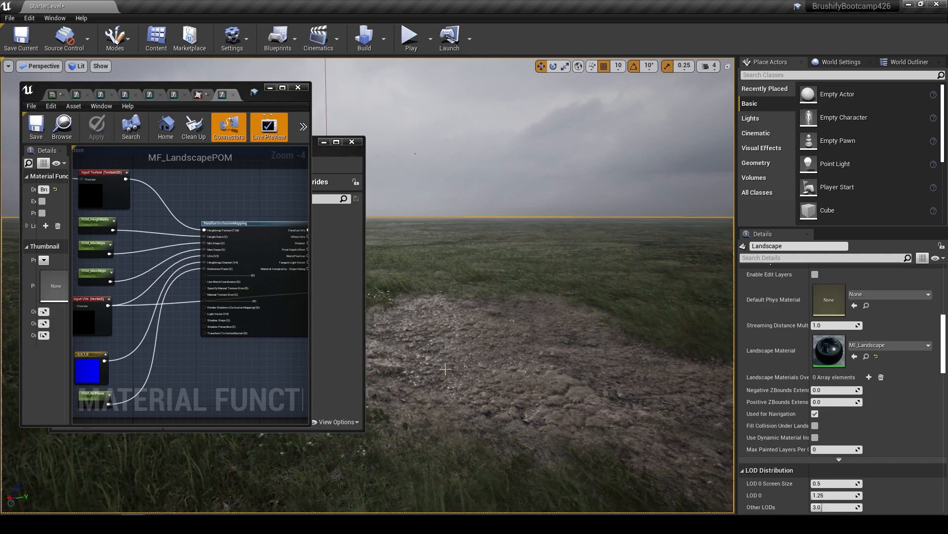
{"action": "mouse_move", "coordinate": [455, 371]}
{"action": "right_mouse_down"}
{"action": "mouse_move", "coordinate": [444, 371]}
{"action": "mouse_move", "coordinate": [459, 383]}
{"action": "right_mouse_up"}
{"action": "key", "text": "d"}
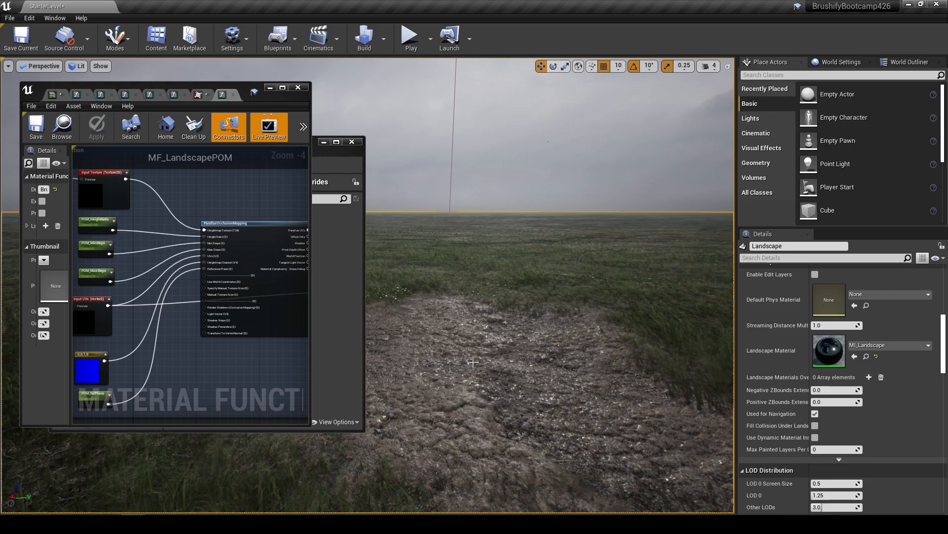
{"action": "right_click_drag", "start_coordinate": [473, 363], "coordinate": [475, 359]}
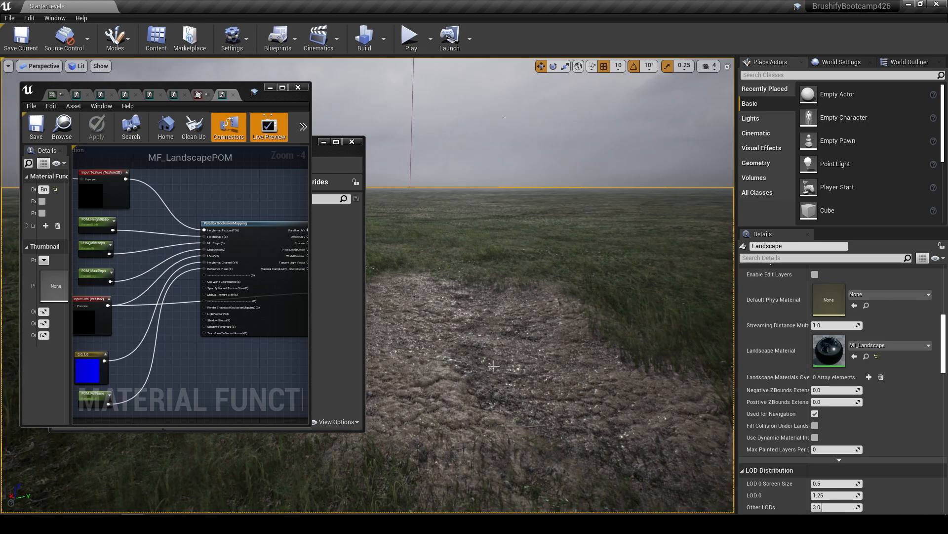
Minimize the MF_LandscapePOM editor and the Content Browser, and view the whole mud patch unobstructed
{"action": "scroll", "coordinate": [224, 333], "scroll_direction": "up", "scroll_amount": 4}
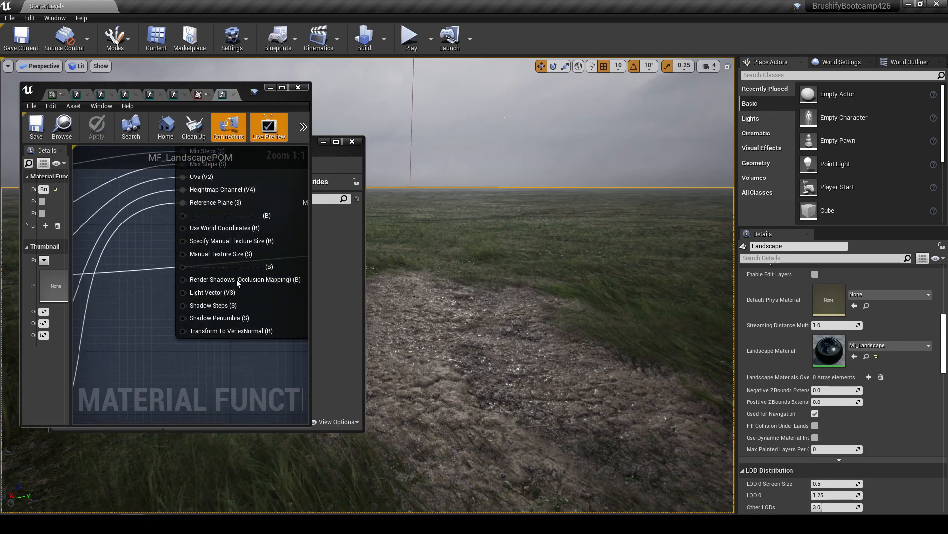
{"action": "left_click", "coordinate": [269, 89]}
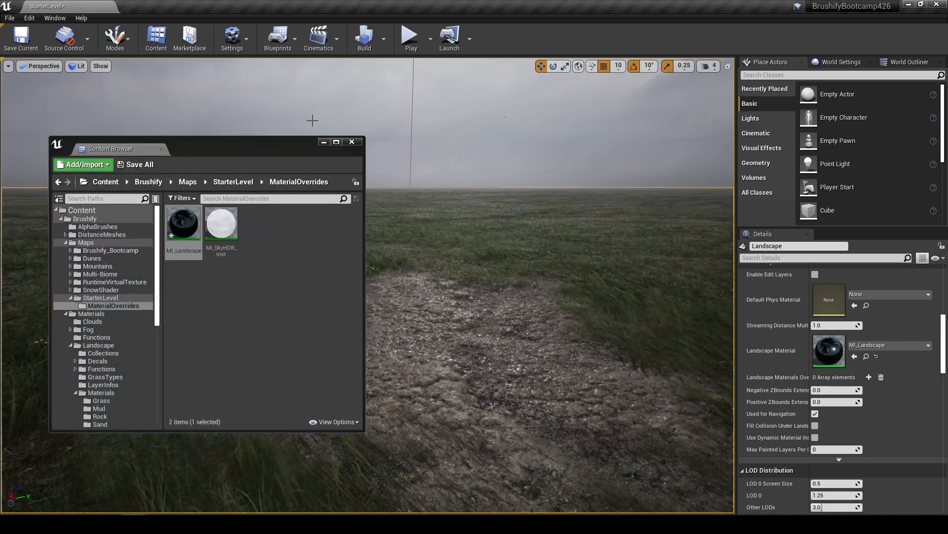
{"action": "left_click", "coordinate": [324, 143]}
{"action": "mouse_move", "coordinate": [368, 276]}
{"action": "right_mouse_down"}
{"action": "mouse_move", "coordinate": [316, 291]}
{"action": "mouse_move", "coordinate": [400, 304]}
{"action": "mouse_move", "coordinate": [539, 300]}
{"action": "mouse_move", "coordinate": [351, 298]}
{"action": "mouse_move", "coordinate": [373, 298]}
{"action": "mouse_move", "coordinate": [341, 289]}
{"action": "mouse_move", "coordinate": [371, 294]}
{"action": "right_mouse_up"}
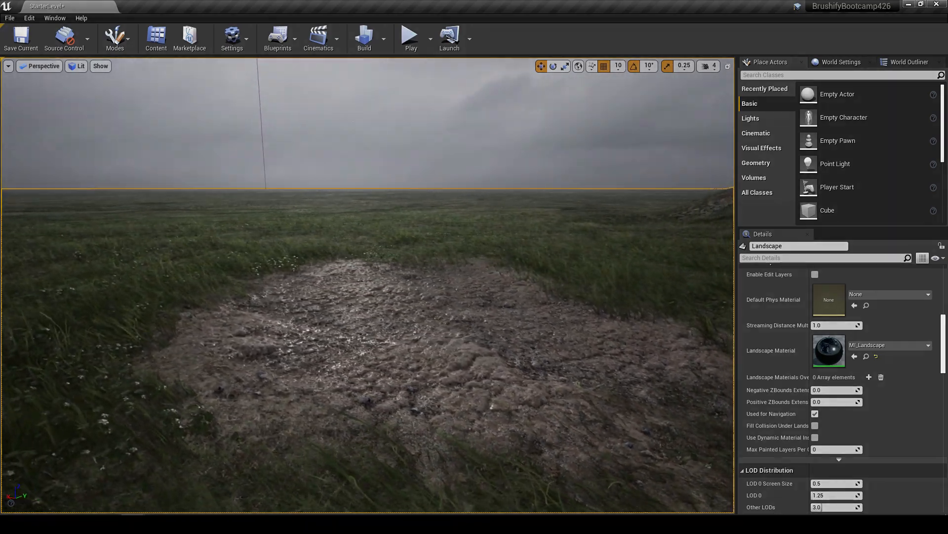